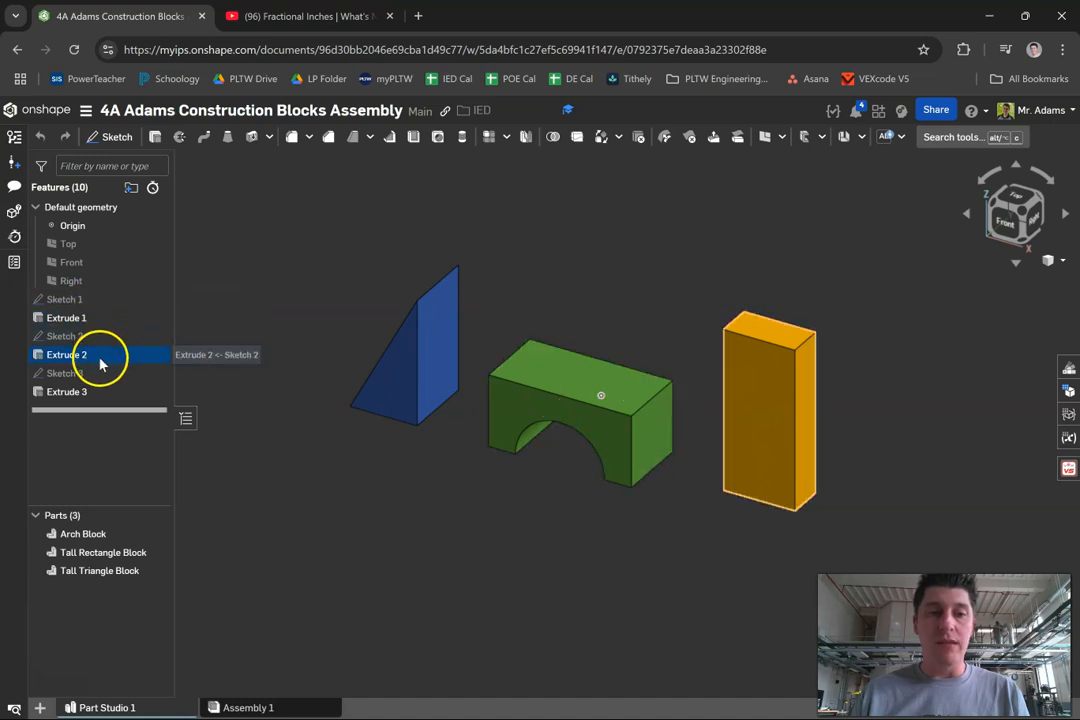
# Open Assembly 1 and examine how the three blocks are stacked from the front.
pyautogui.click(270, 707)
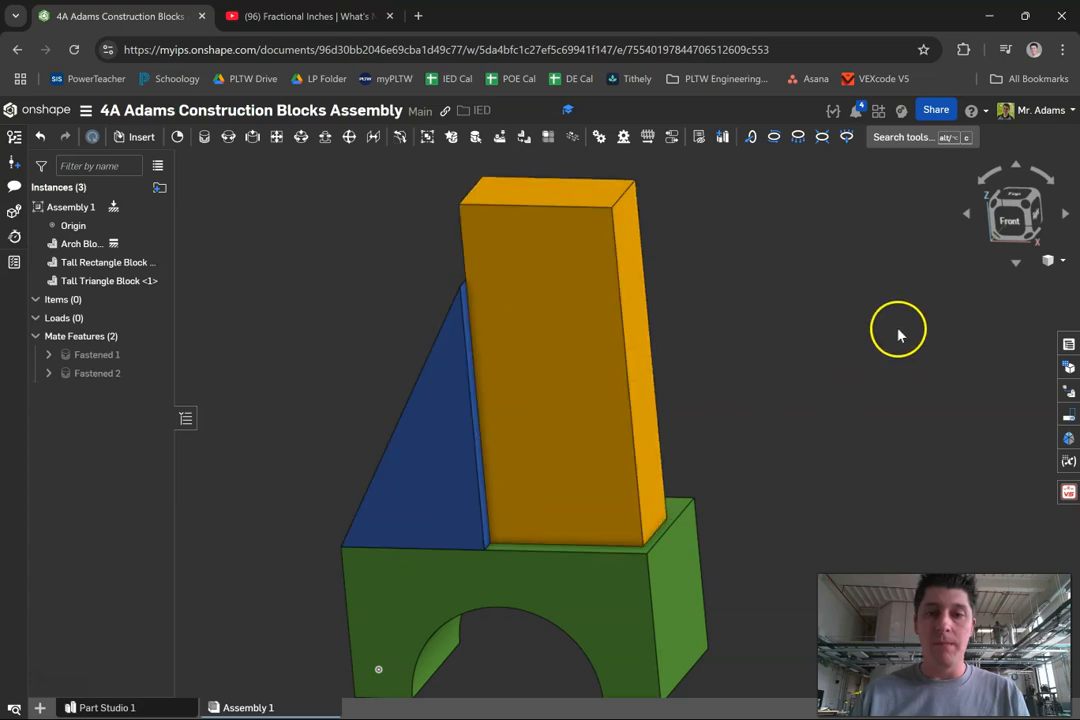
pyautogui.scroll(-5, 897, 335)
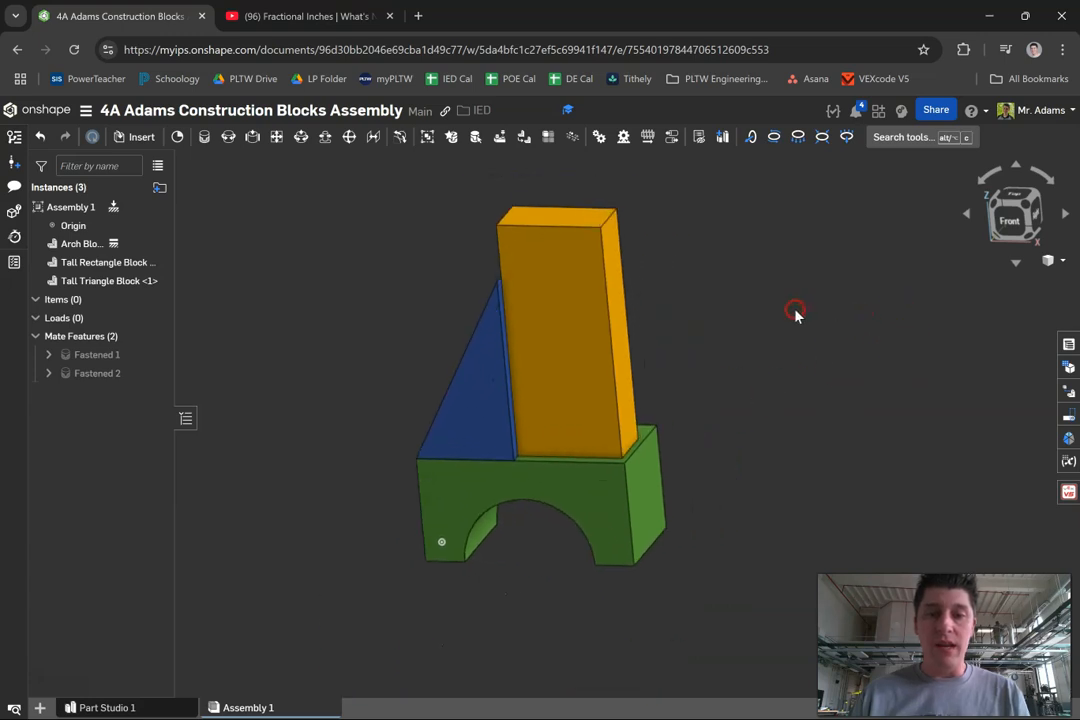
pyautogui.moveTo(707, 338)
pyautogui.mouseDown(button='right')
pyautogui.moveTo(723, 328)
pyautogui.moveTo(713, 326)
pyautogui.mouseUp(button='right')
pyautogui.moveTo(677, 390); pyautogui.dragTo(745, 282, button='right')
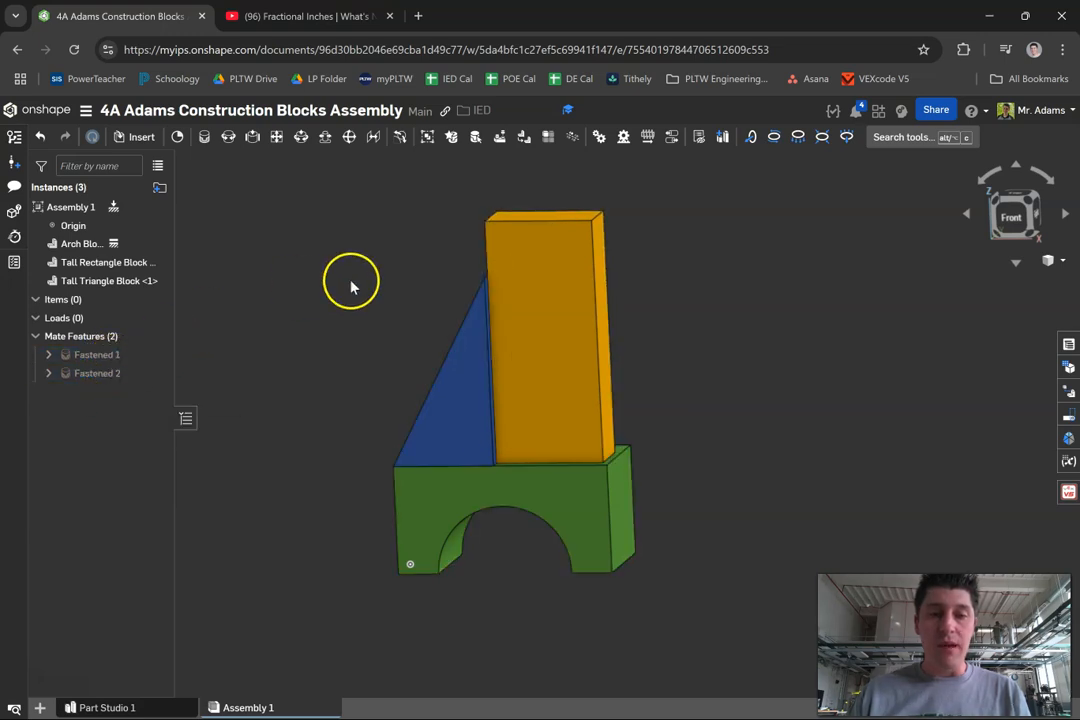
pyautogui.moveTo(736, 329); pyautogui.dragTo(749, 323, button='right')
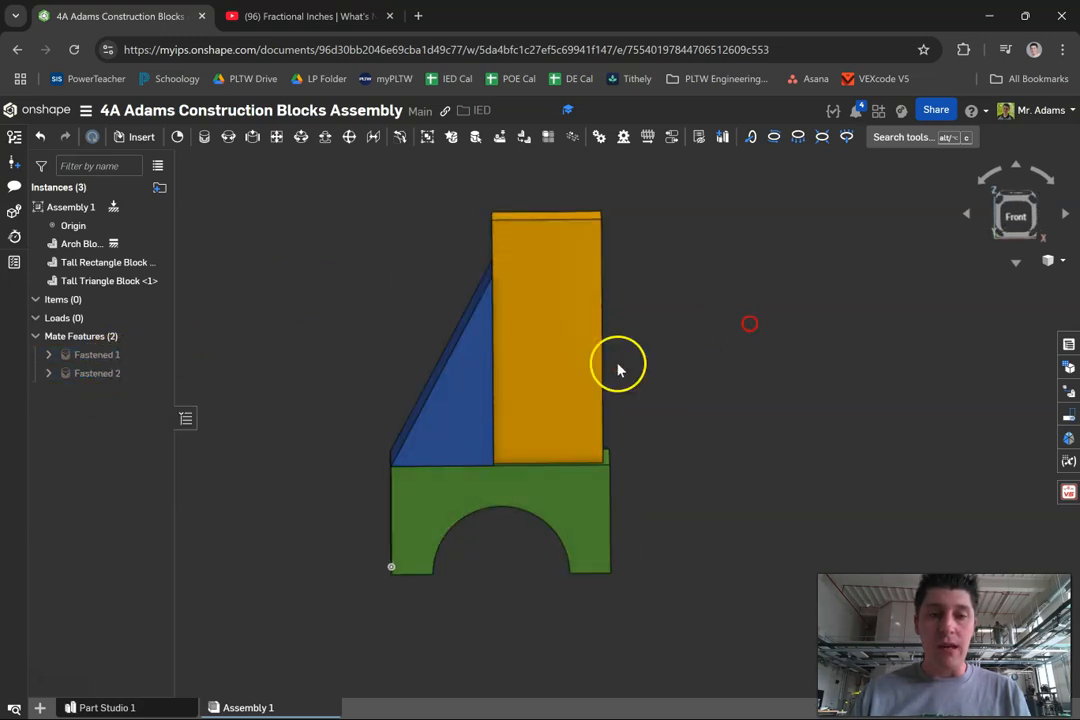
# Highlight the grounded Arch Block to identify it in the assembly, clearing the selection when done.
pyautogui.click(76, 246)
pyautogui.moveTo(338, 506); pyautogui.dragTo(371, 503, button='right')
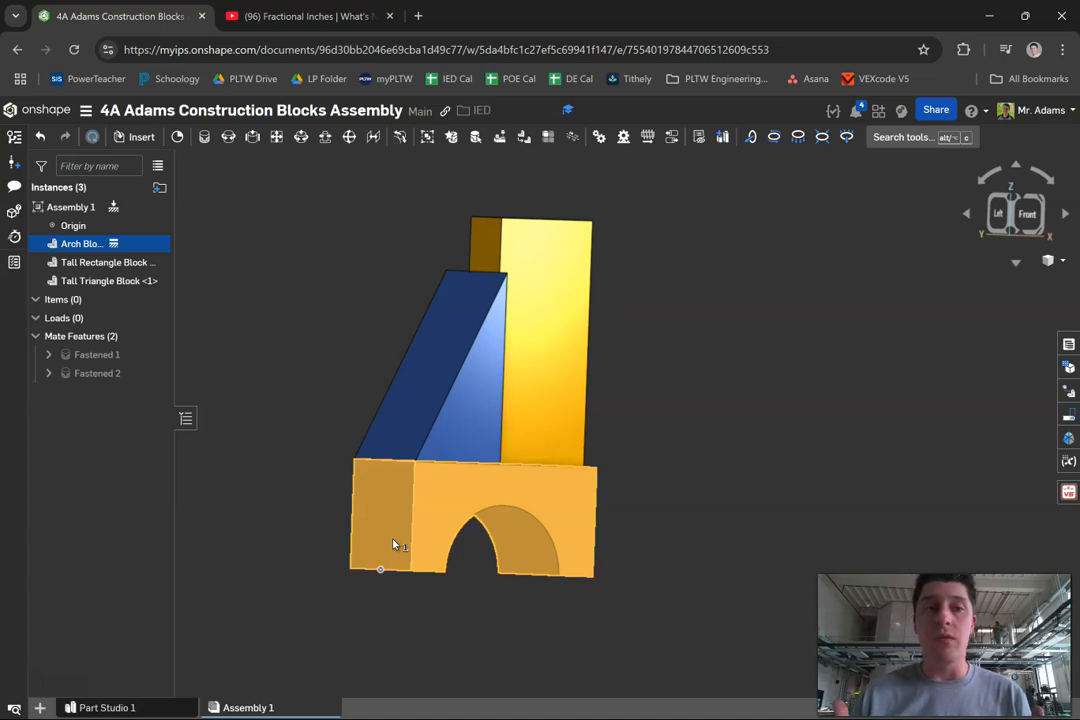
pyautogui.click(677, 451)
pyautogui.moveTo(682, 446); pyautogui.dragTo(664, 450, button='right')
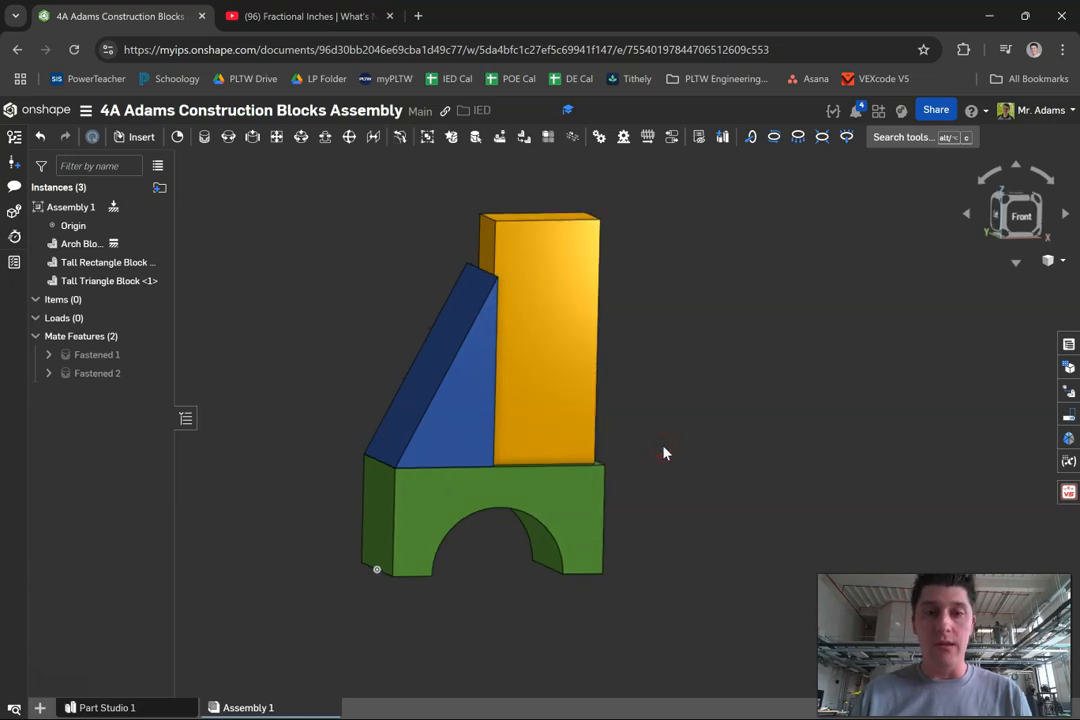
pyautogui.click(462, 500)
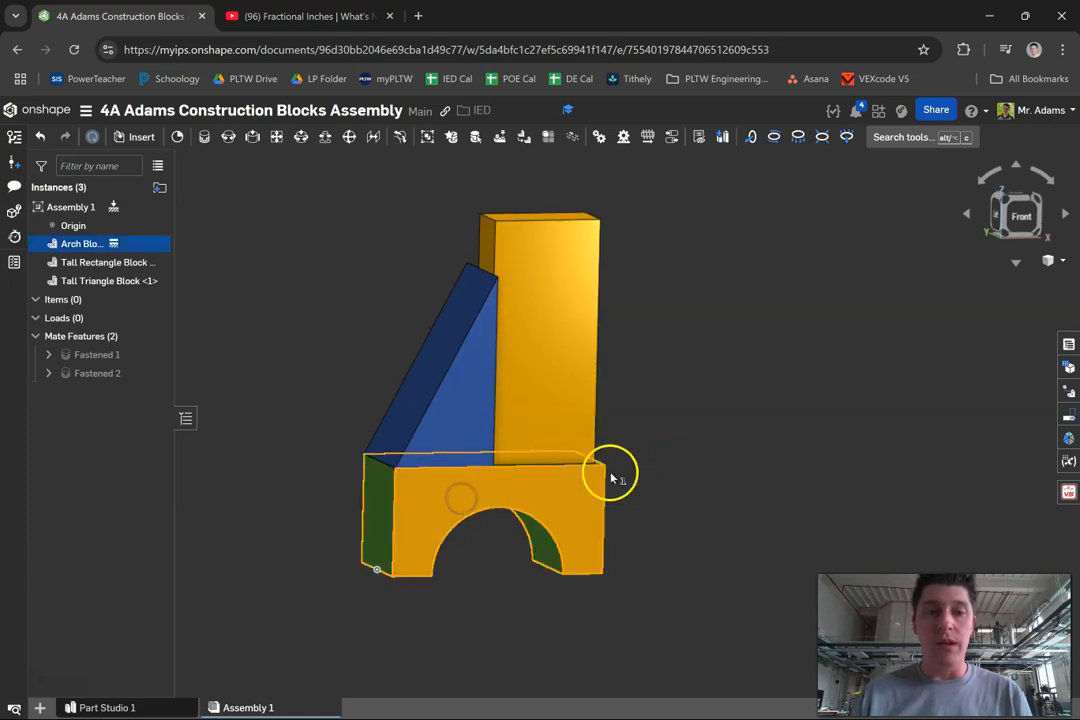
pyautogui.click(679, 434)
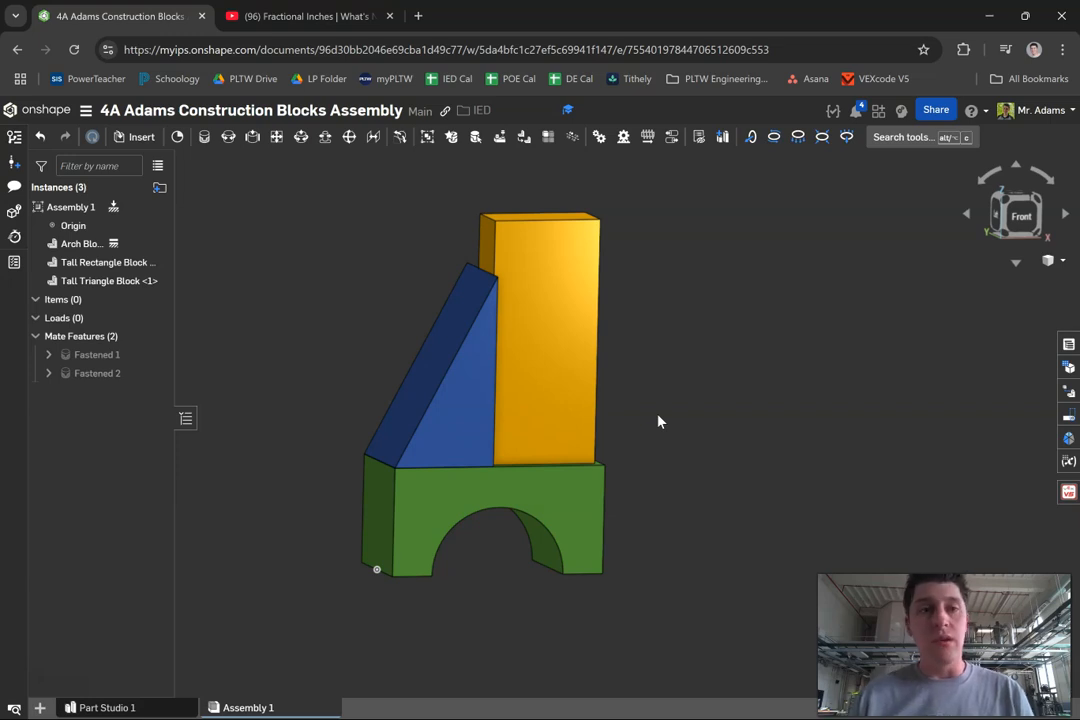
# Open the Fastened 1 mate and check its X offset at the corner of the Arch Block.
pyautogui.click(96, 355)
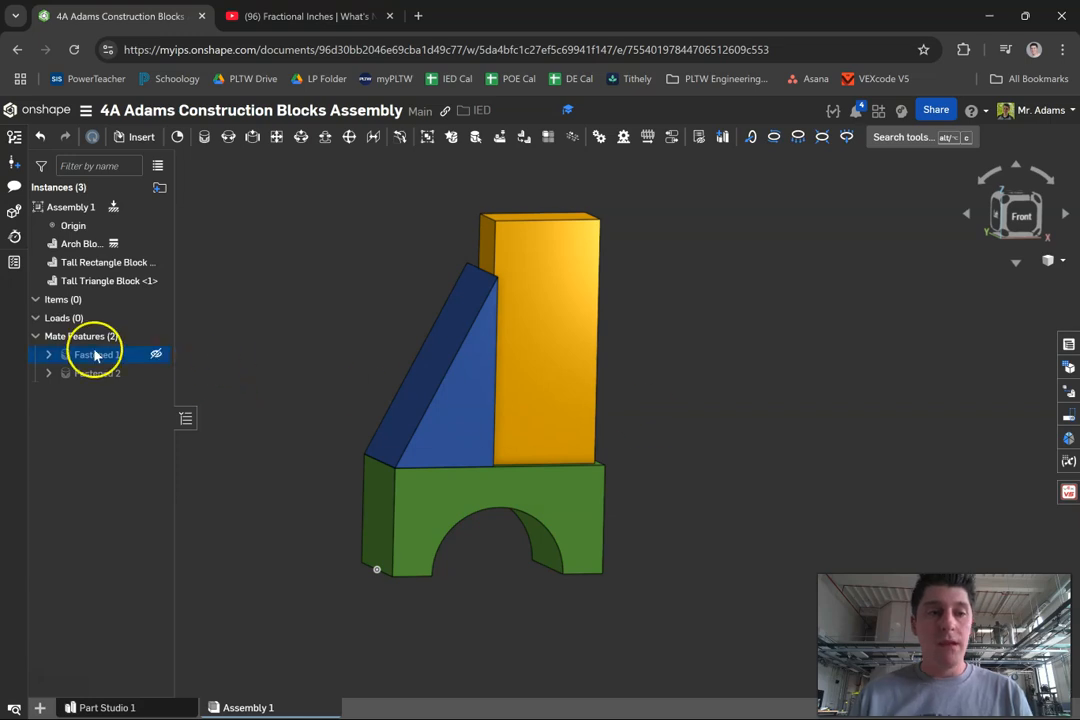
pyautogui.doubleClick(96, 355)
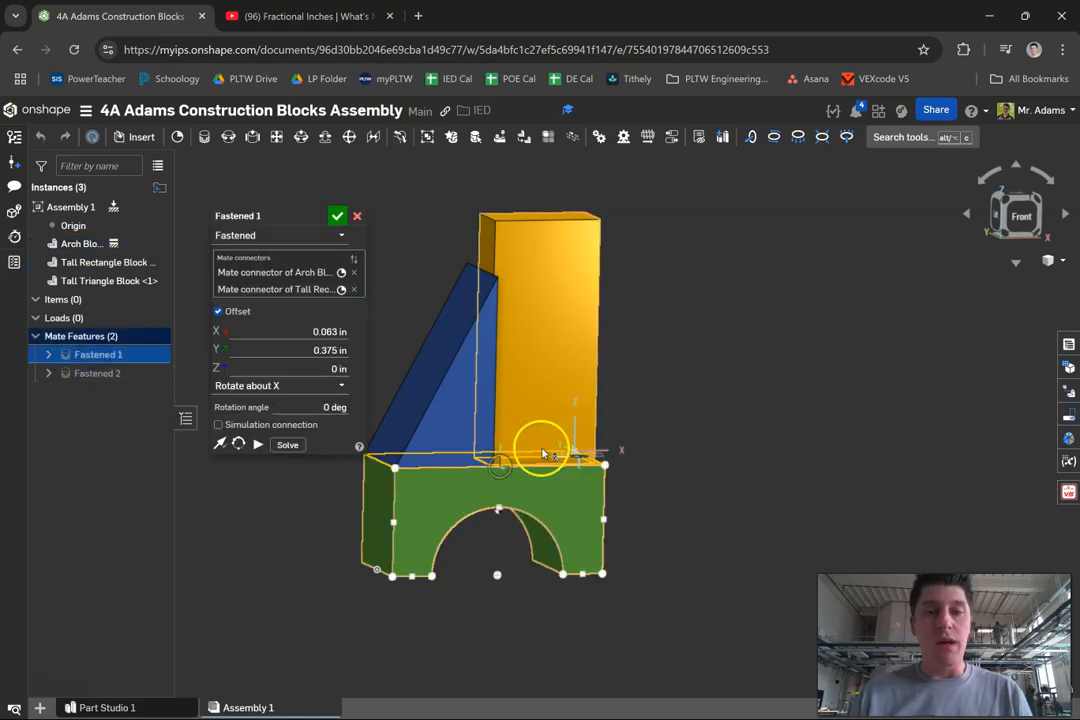
pyautogui.moveTo(678, 384); pyautogui.dragTo(657, 404, button='right')
pyautogui.scroll(3, 659, 398)
pyautogui.scroll(3, 659, 397)
pyautogui.moveTo(636, 358); pyautogui.dragTo(728, 308, button='middle')
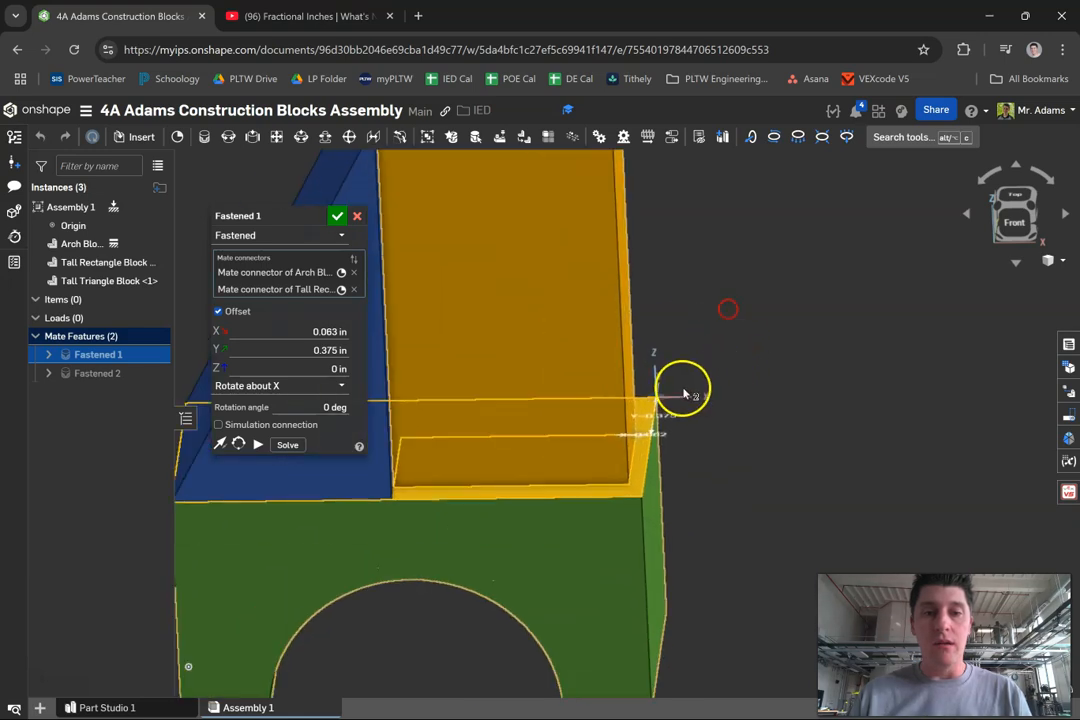
pyautogui.click(310, 330)
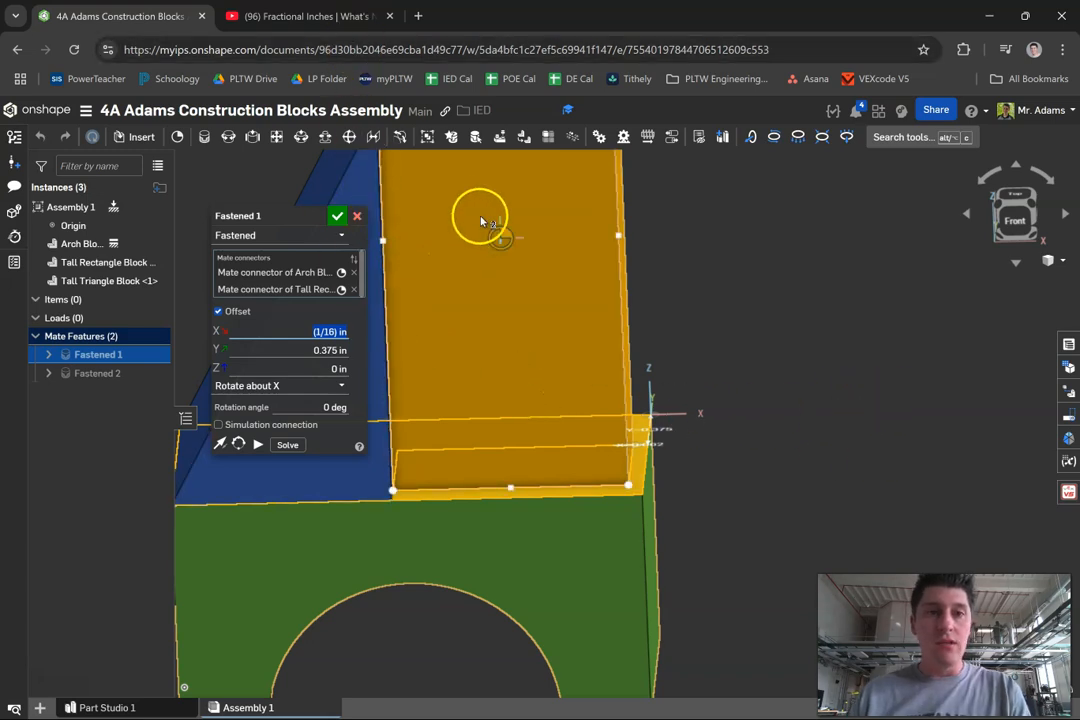
# Consult the example assembly drawing in Google Docs for the block offsets, and return to Onshape to compare the Fastened 1 X offset.
pyautogui.hotkey('alt', 'Tab')
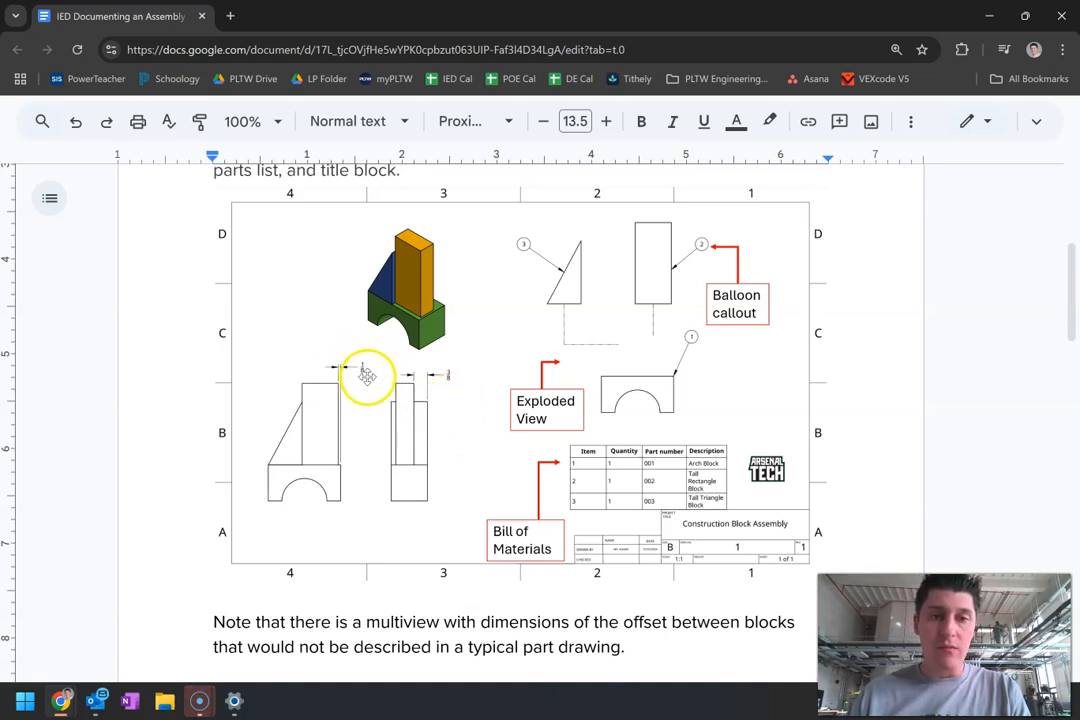
pyautogui.hotkey('alt', 'Tab')
pyautogui.click(398, 16)
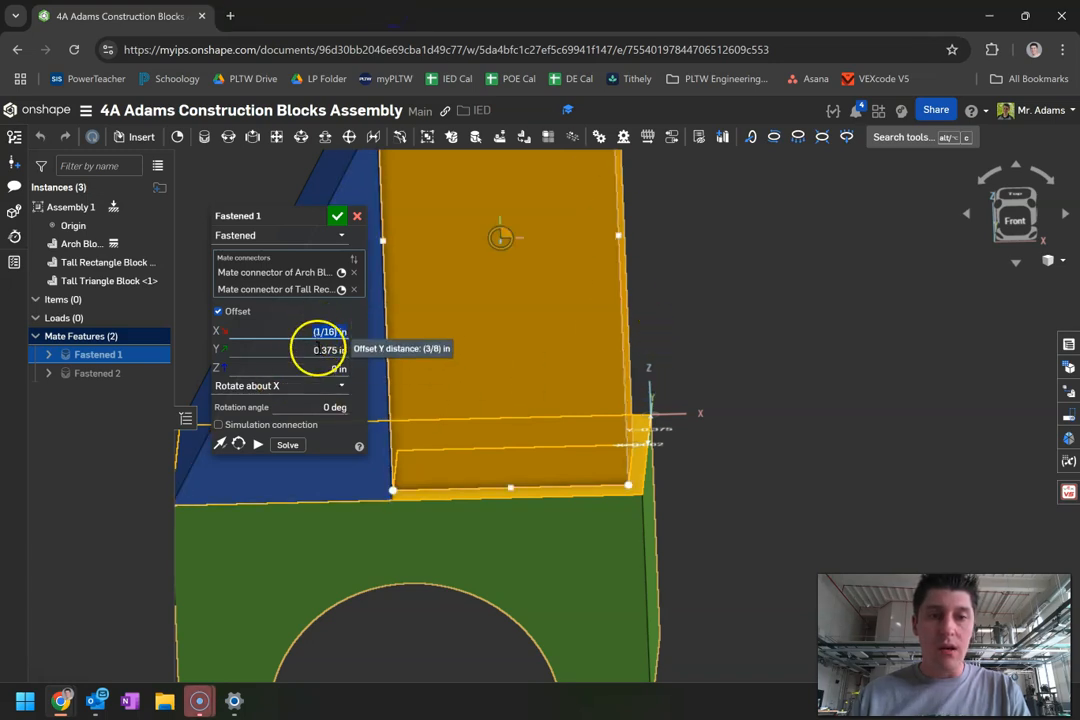
pyautogui.click(325, 332)
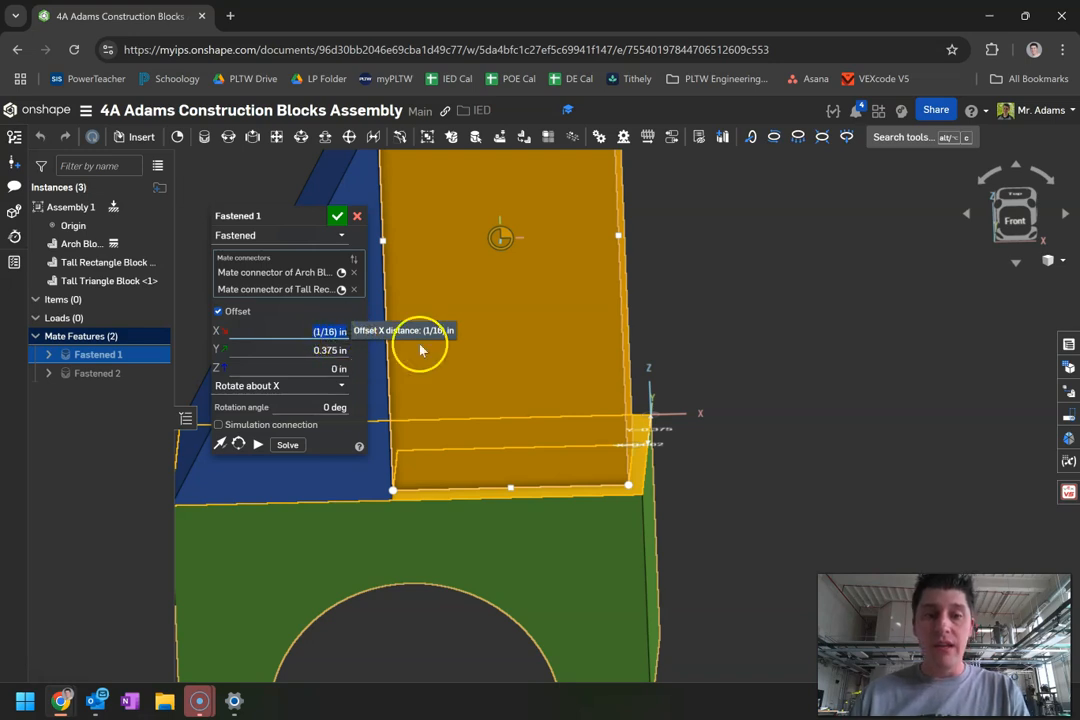
pyautogui.click(720, 294)
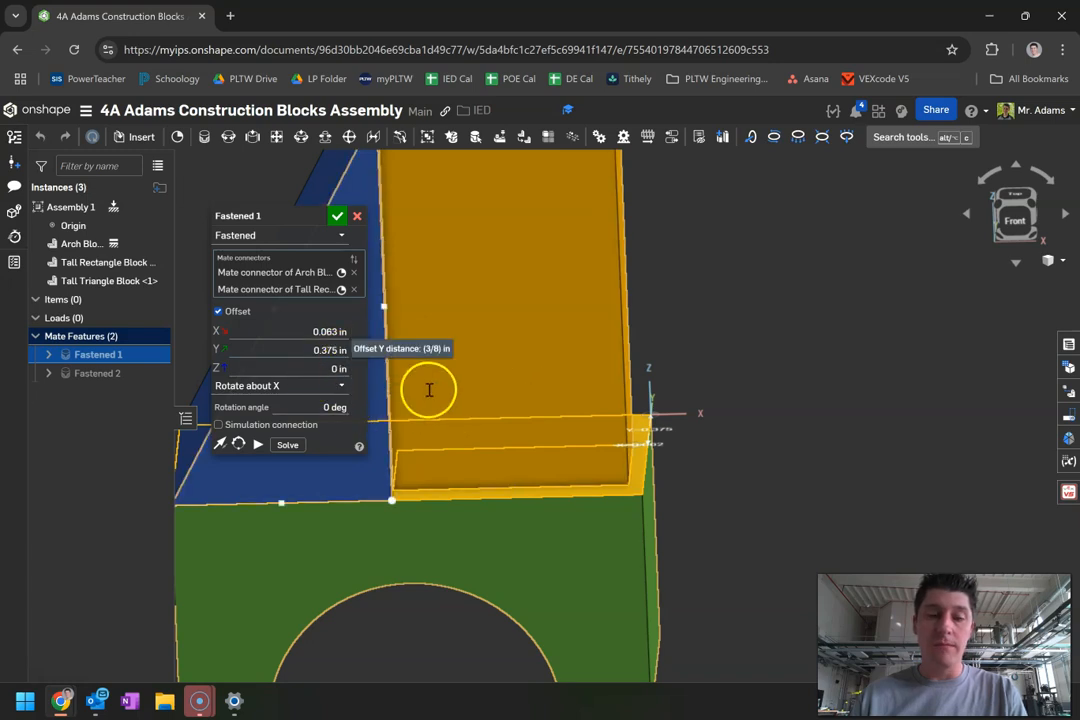
# View the assembly from the right side and check the Y offset of the Fastened 1 mate.
pyautogui.moveTo(775, 328); pyautogui.dragTo(434, 378, button='right')
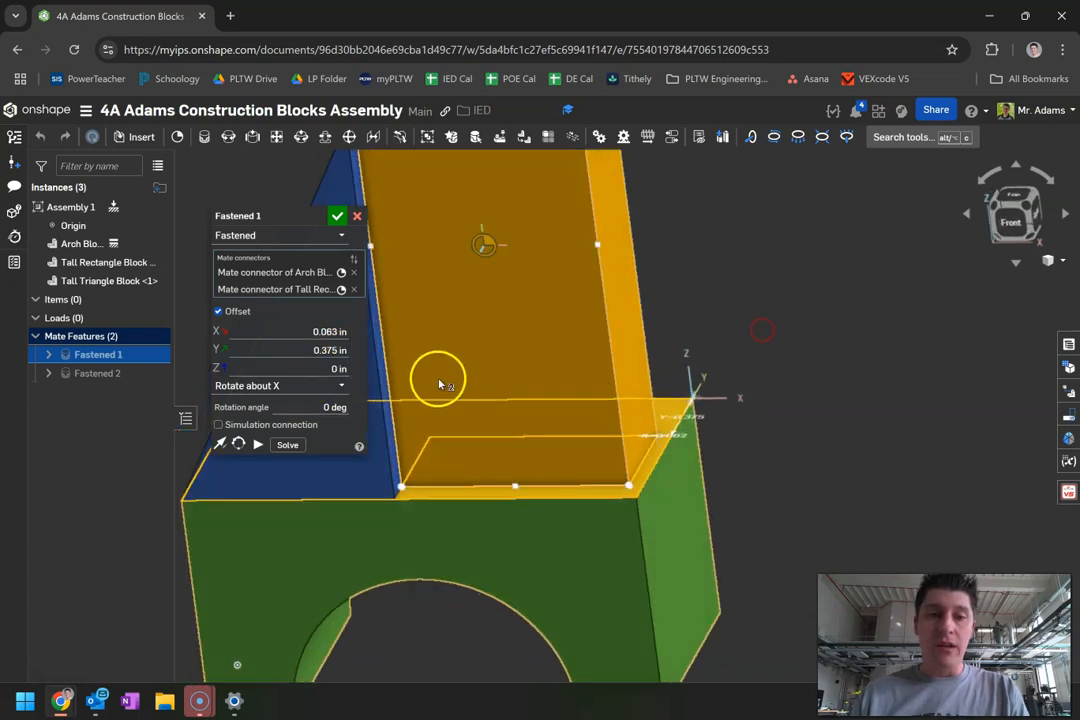
pyautogui.moveTo(849, 316); pyautogui.dragTo(398, 381, button='right')
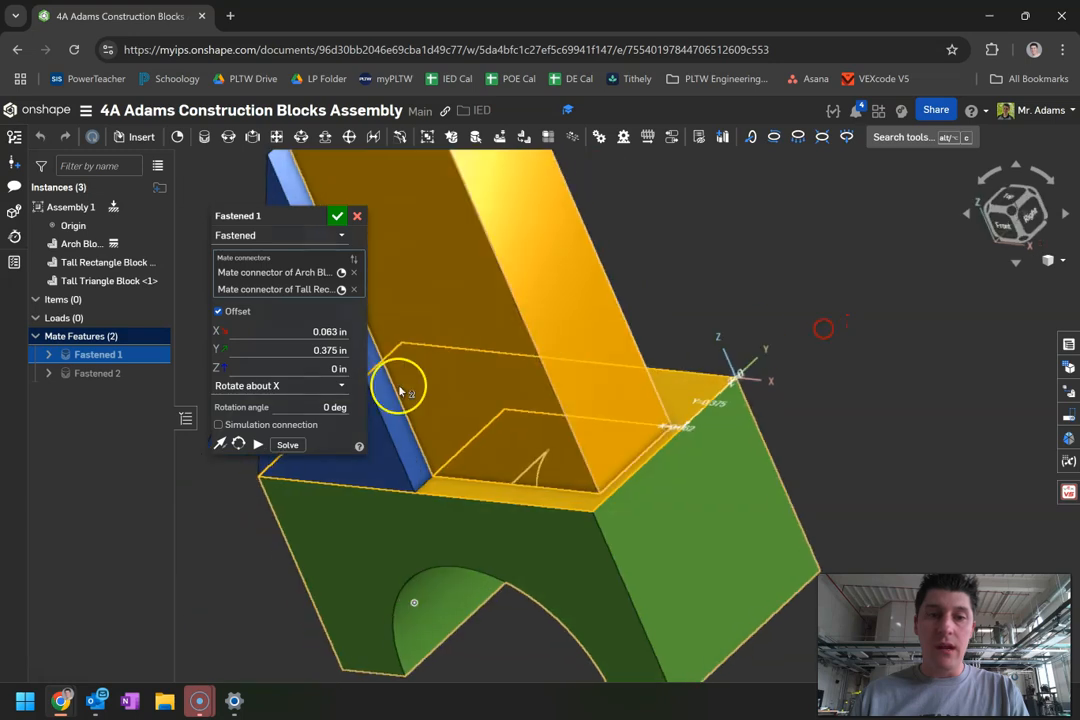
pyautogui.click(1030, 213)
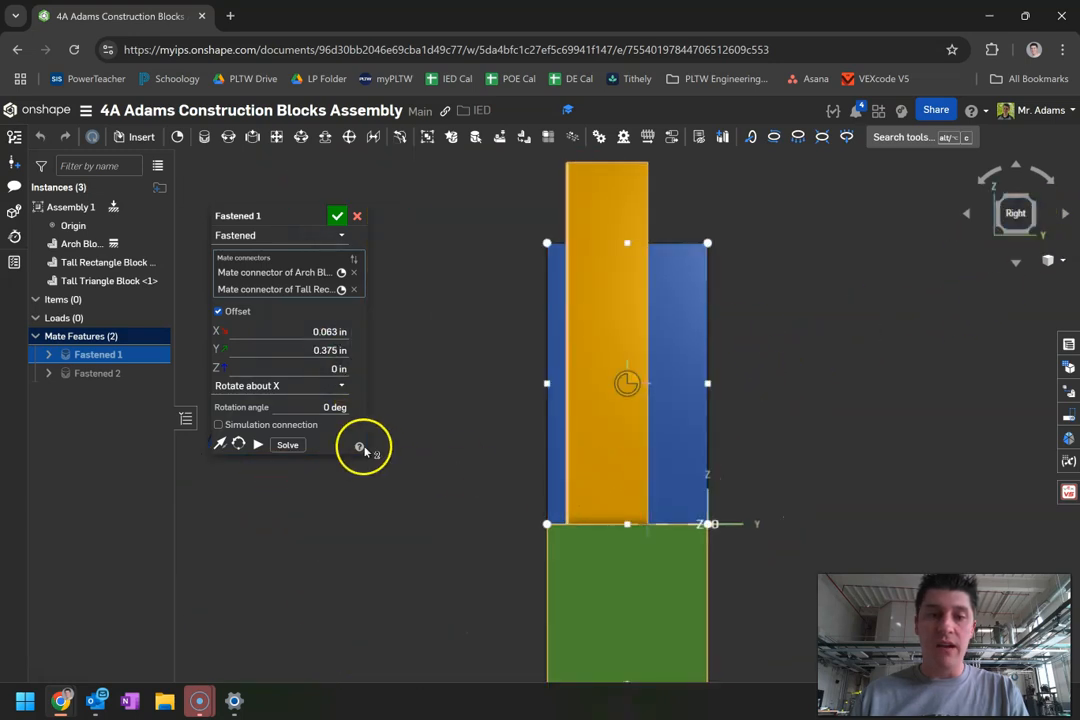
pyautogui.click(331, 351)
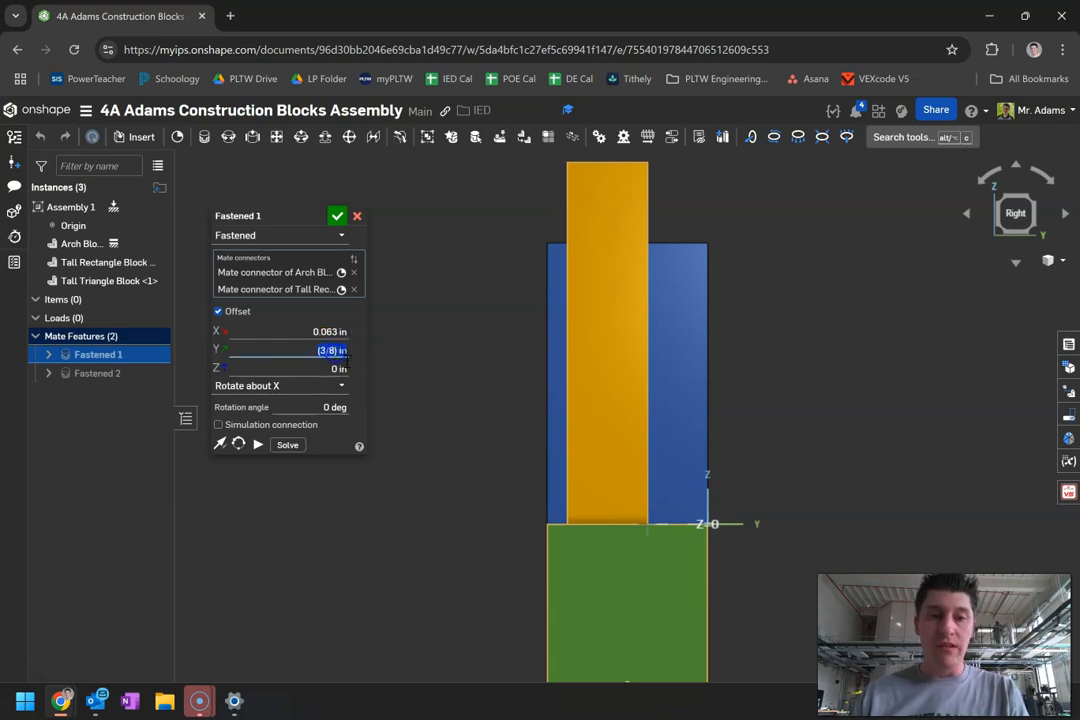
pyautogui.click(470, 349)
pyautogui.click(332, 350)
pyautogui.click(440, 380)
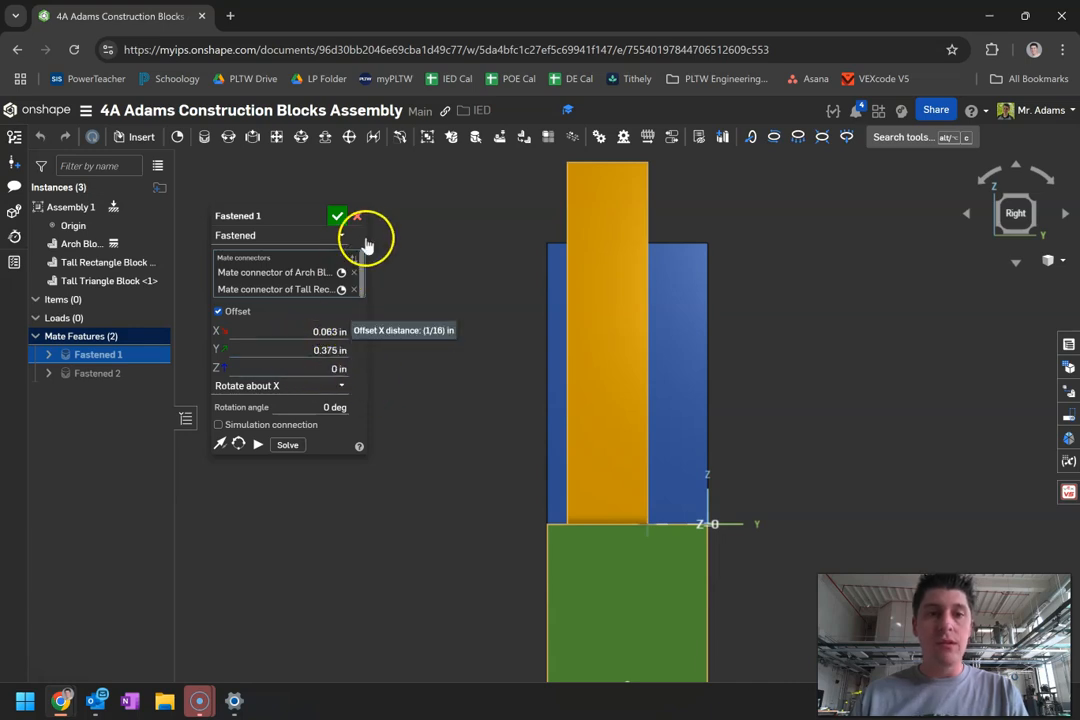
# Inspect the mate connector corner where the Tall Rectangle Block is offset, and close the Fastened 1 mate.
pyautogui.moveTo(453, 381); pyautogui.dragTo(500, 405, button='right')
pyautogui.scroll(6, 705, 510)
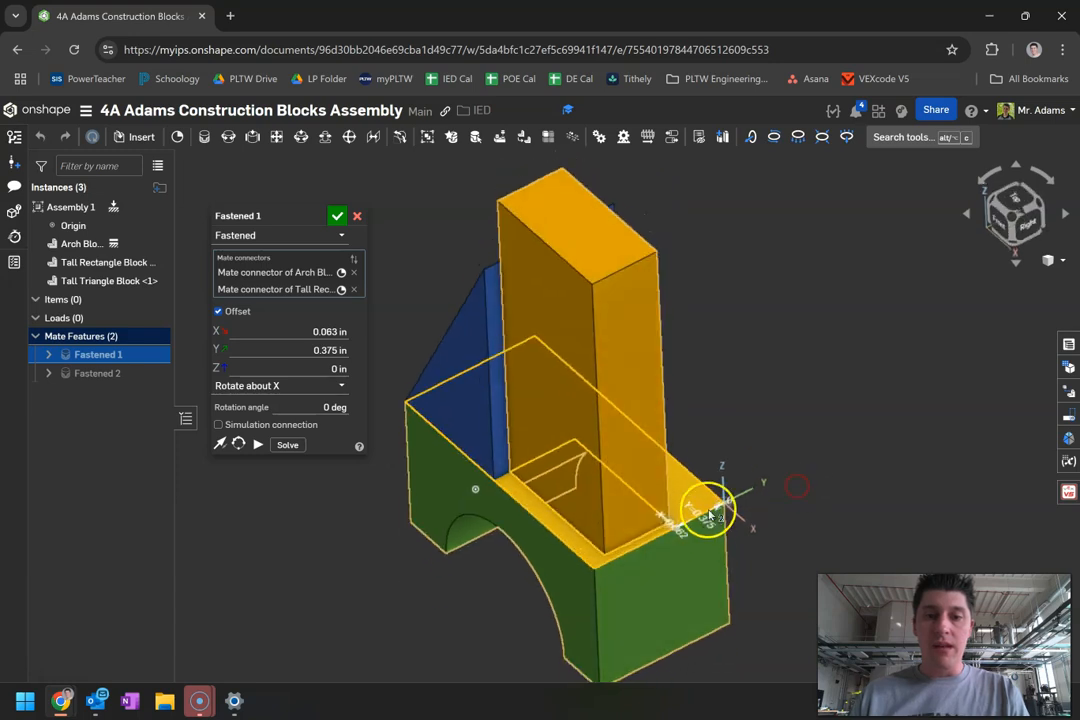
pyautogui.scroll(-8, 697, 480)
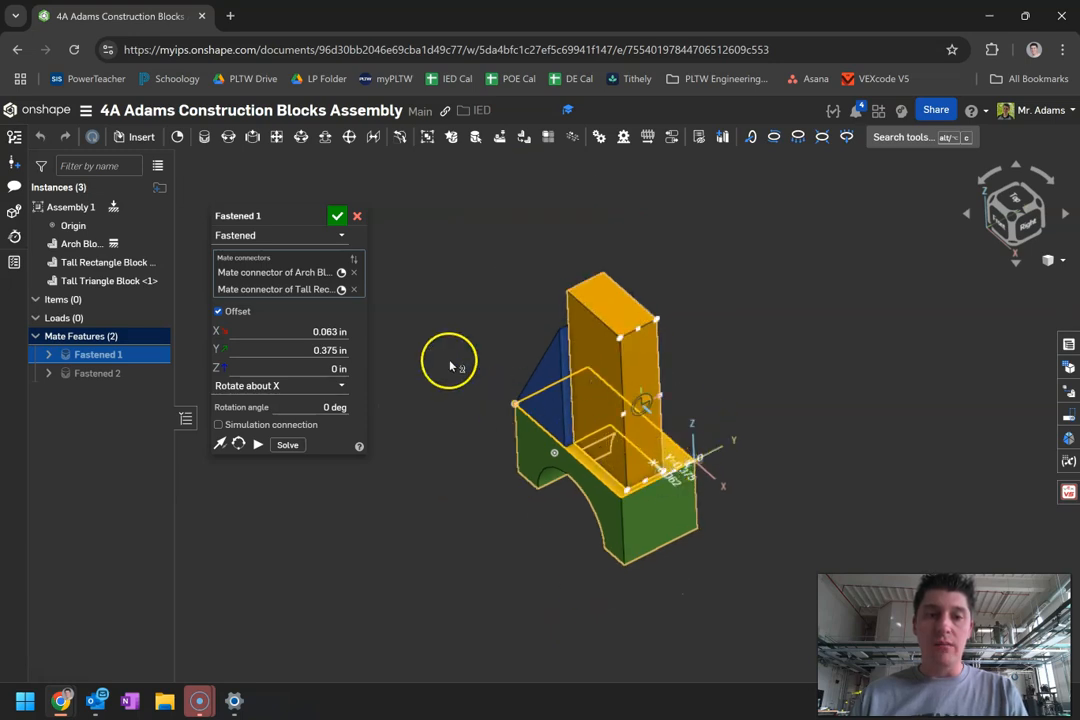
pyautogui.click(337, 216)
# Open the Fastened 2 mate, examine the corner joining the Tall Triangle Block to the Arch Block, and close the mate.
pyautogui.doubleClick(107, 372)
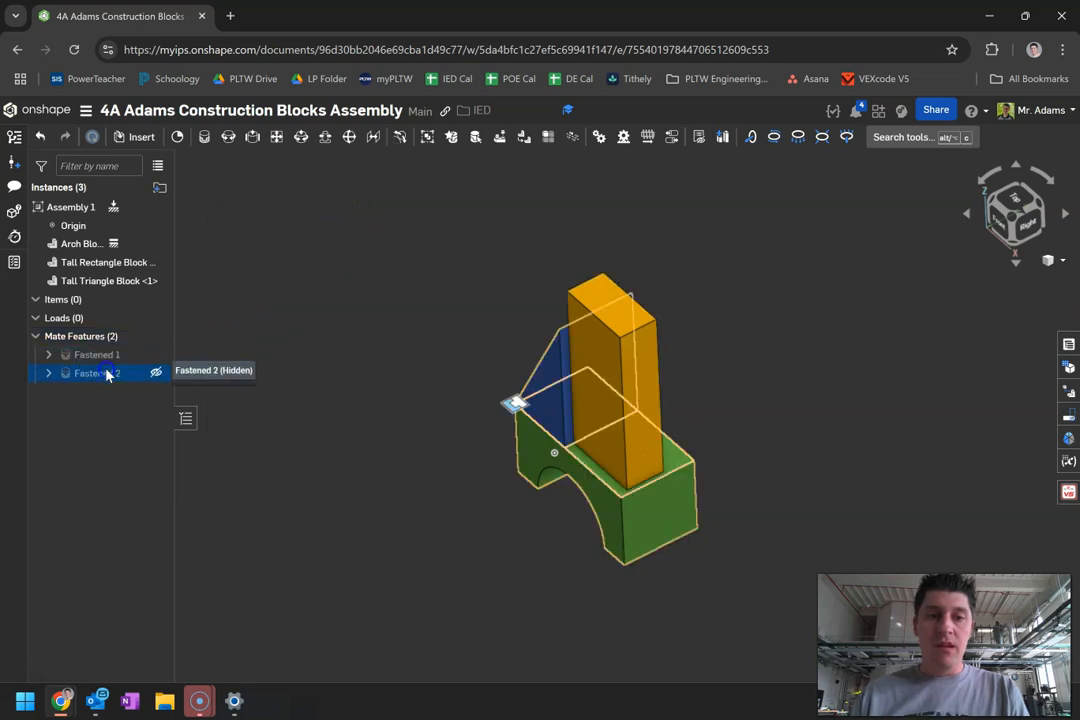
pyautogui.moveTo(482, 294)
pyautogui.mouseDown(button='right')
pyautogui.moveTo(506, 277)
pyautogui.moveTo(500, 289)
pyautogui.mouseUp(button='right')
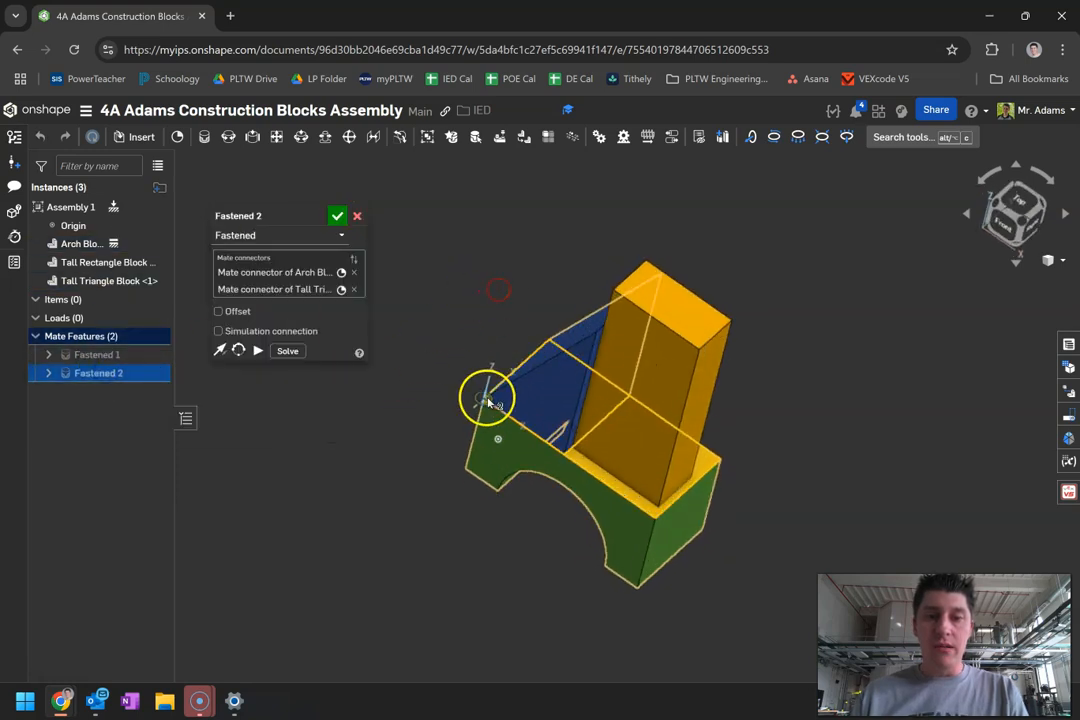
pyautogui.scroll(5, 485, 408)
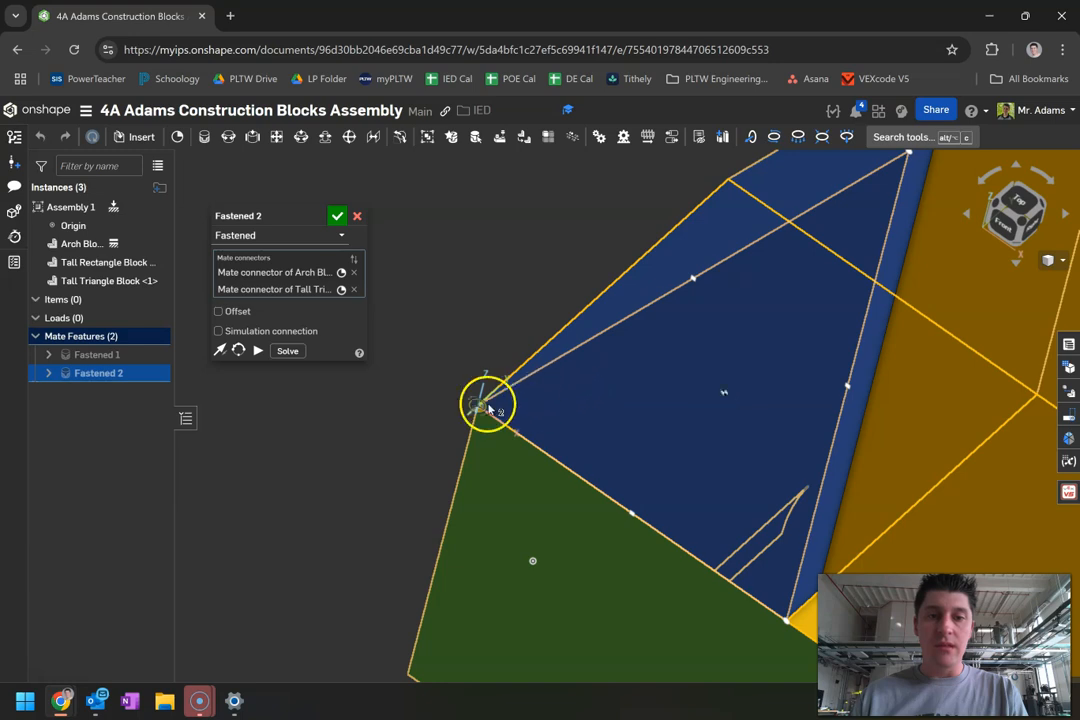
pyautogui.moveTo(489, 393); pyautogui.dragTo(487, 349, button='right')
pyautogui.scroll(-5, 535, 388)
pyautogui.click(337, 216)
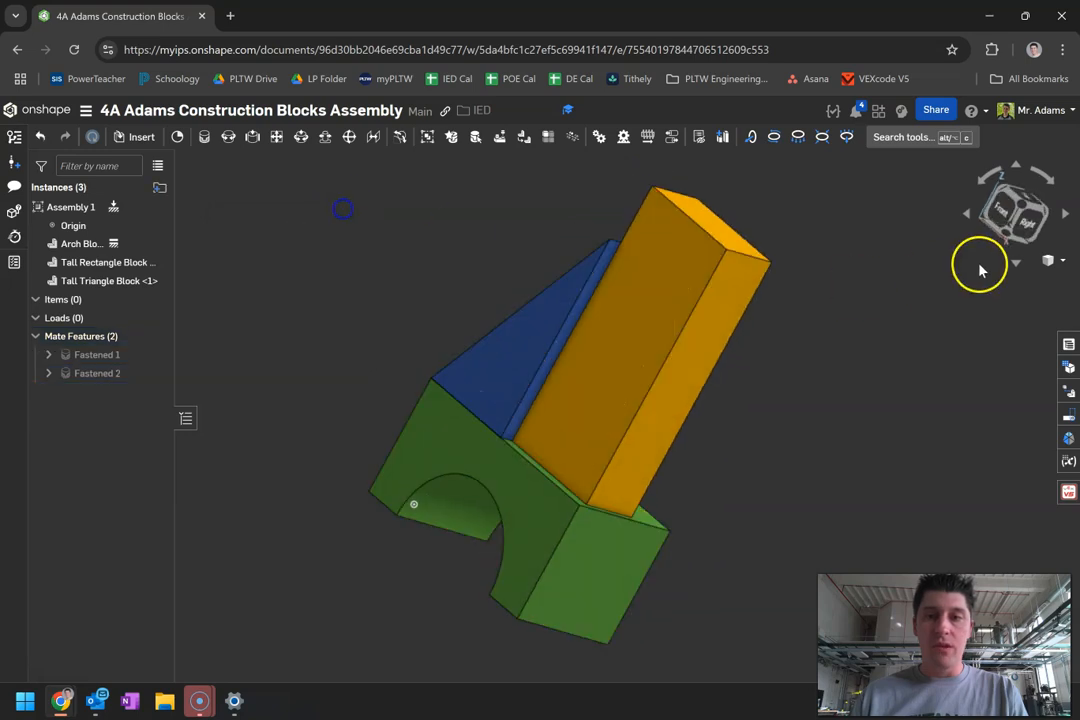
# Review the complete block assembly from the front and from an angled view.
pyautogui.click(1012, 213)
pyautogui.moveTo(833, 387); pyautogui.dragTo(826, 365, button='right')
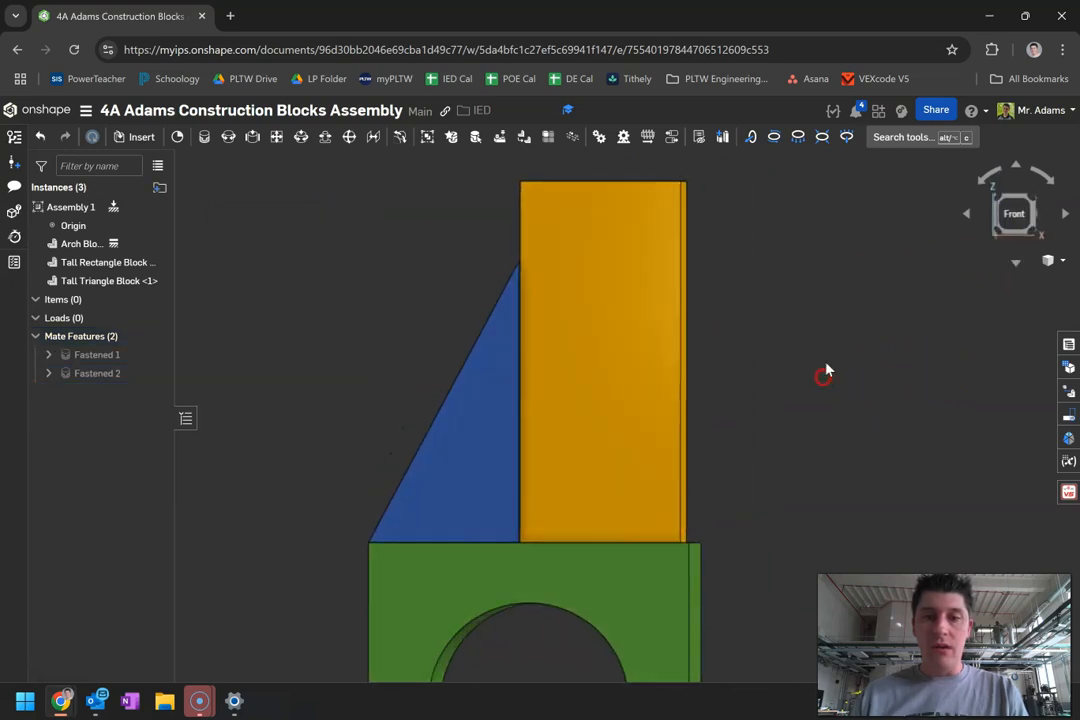
pyautogui.moveTo(959, 222); pyautogui.dragTo(808, 410, button='right')
pyautogui.moveTo(799, 425); pyautogui.dragTo(771, 357, button='middle')
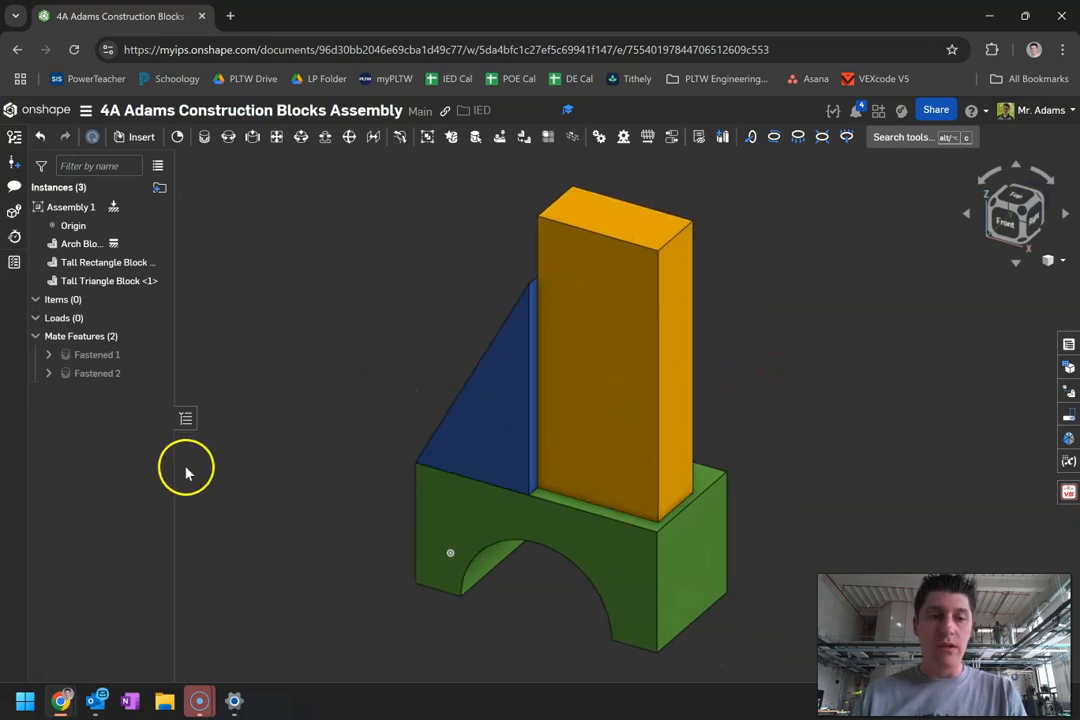
pyautogui.hotkey('alt', 'Tab')
pyautogui.hotkey('alt', 'Tab')
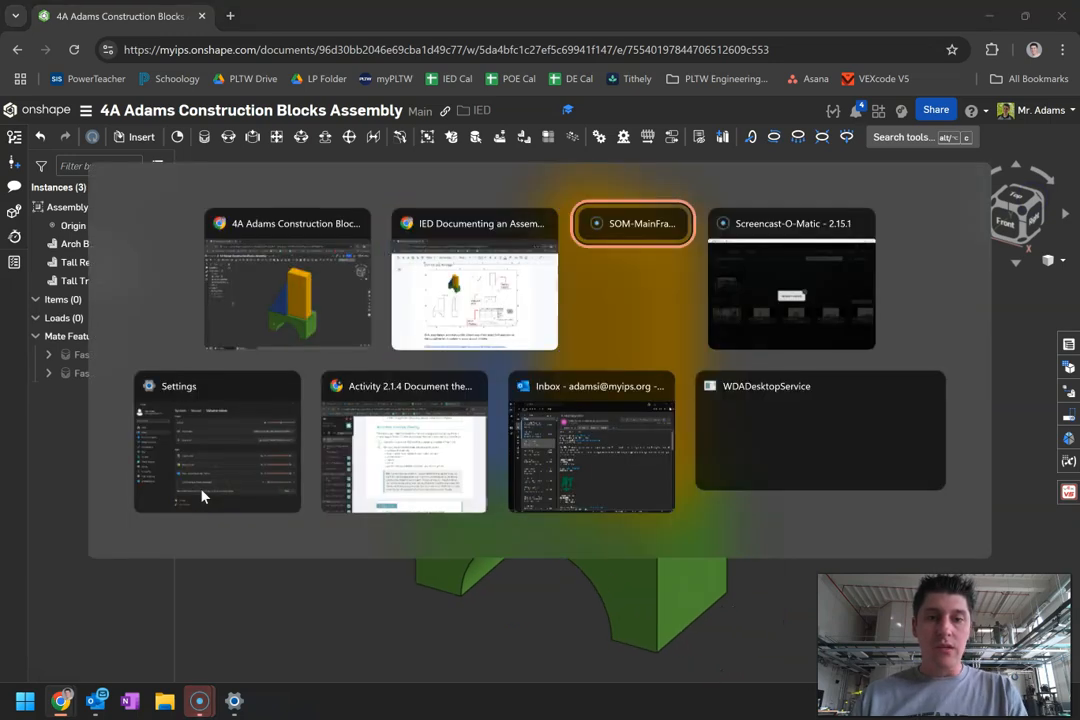
pyautogui.press('Escape')
# Create a drawing of Assembly 1 using the ATHS Standard Title Block ANSI template with four views.
pyautogui.click(248, 707)
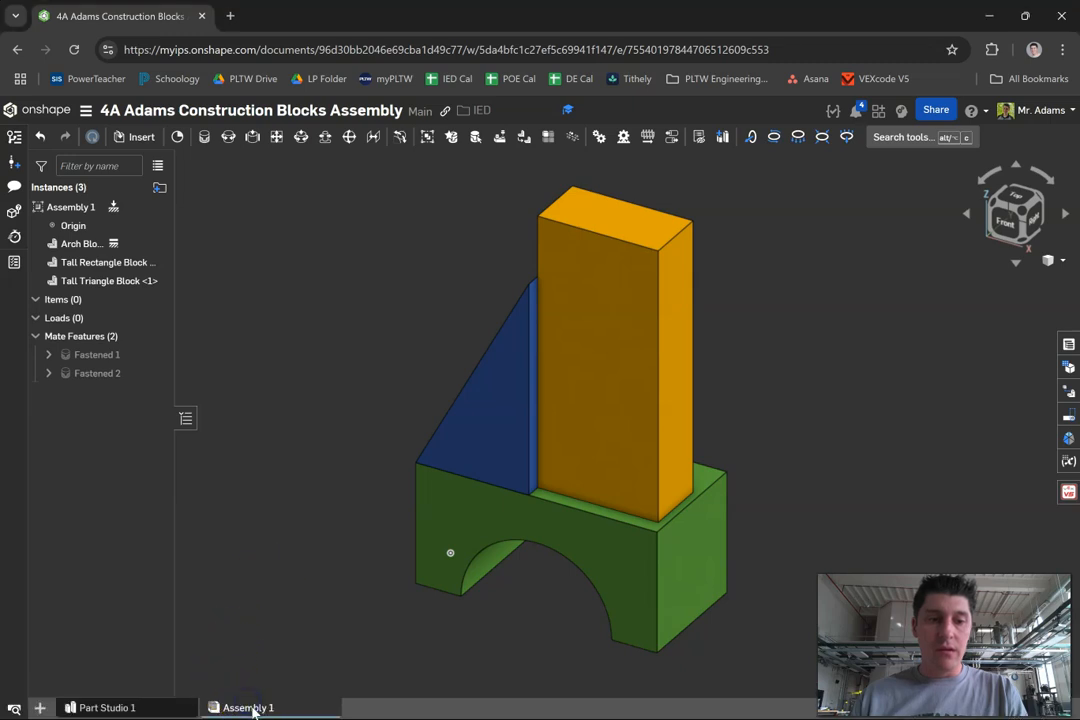
pyautogui.rightClick(255, 708)
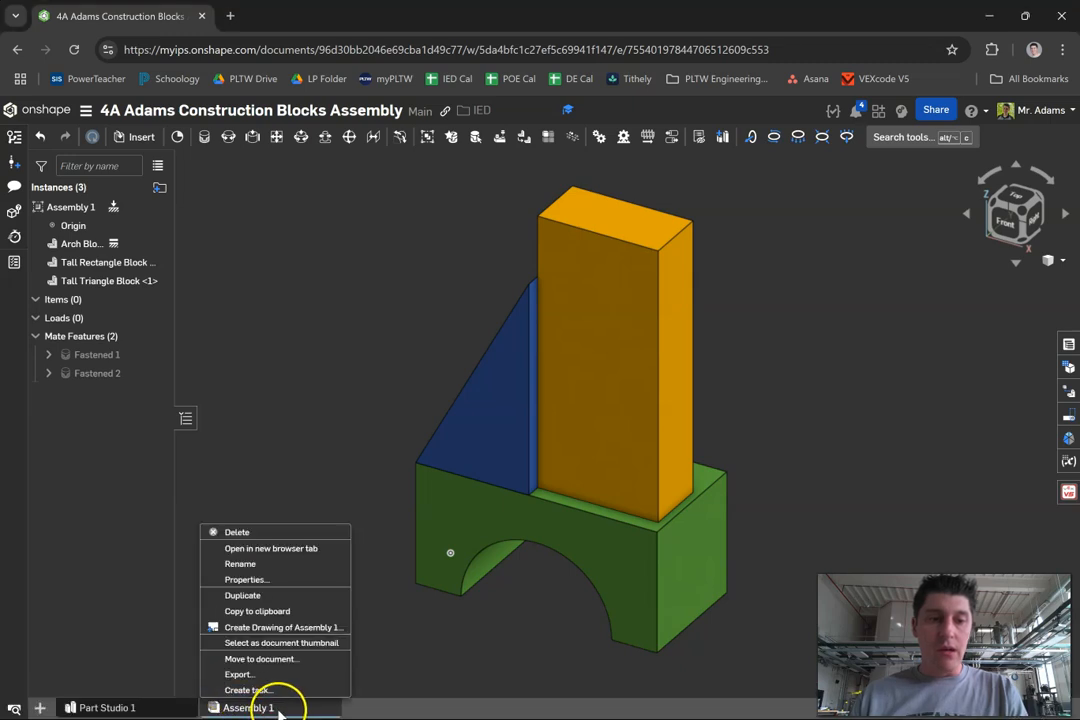
pyautogui.click(301, 630)
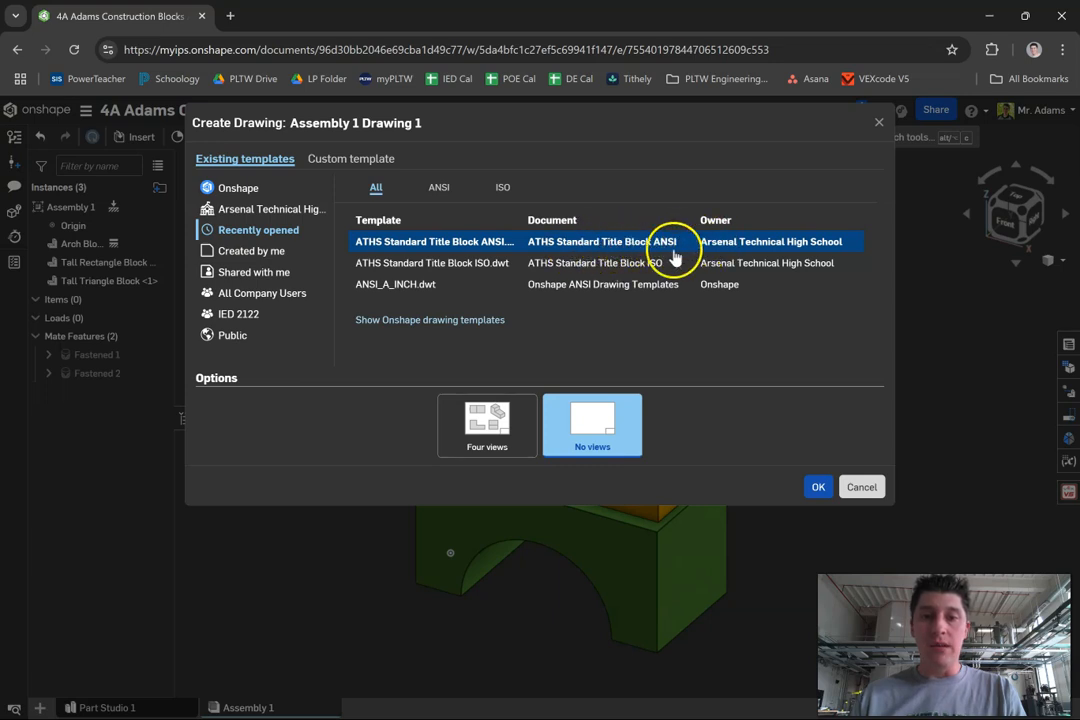
pyautogui.click(485, 425)
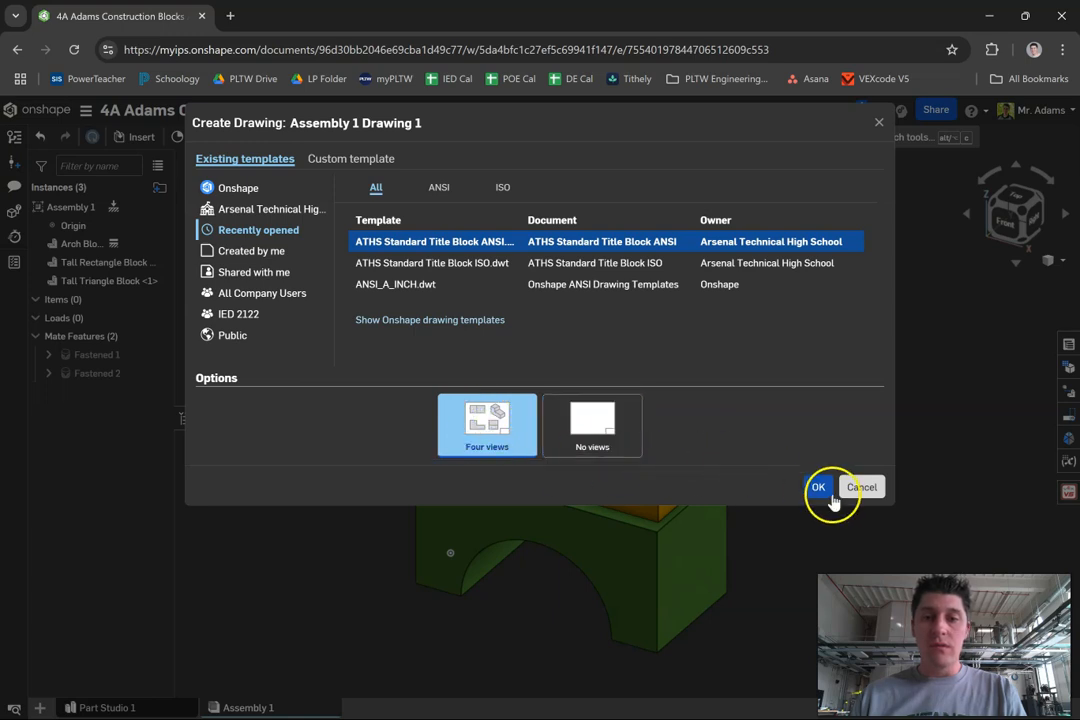
pyautogui.click(816, 488)
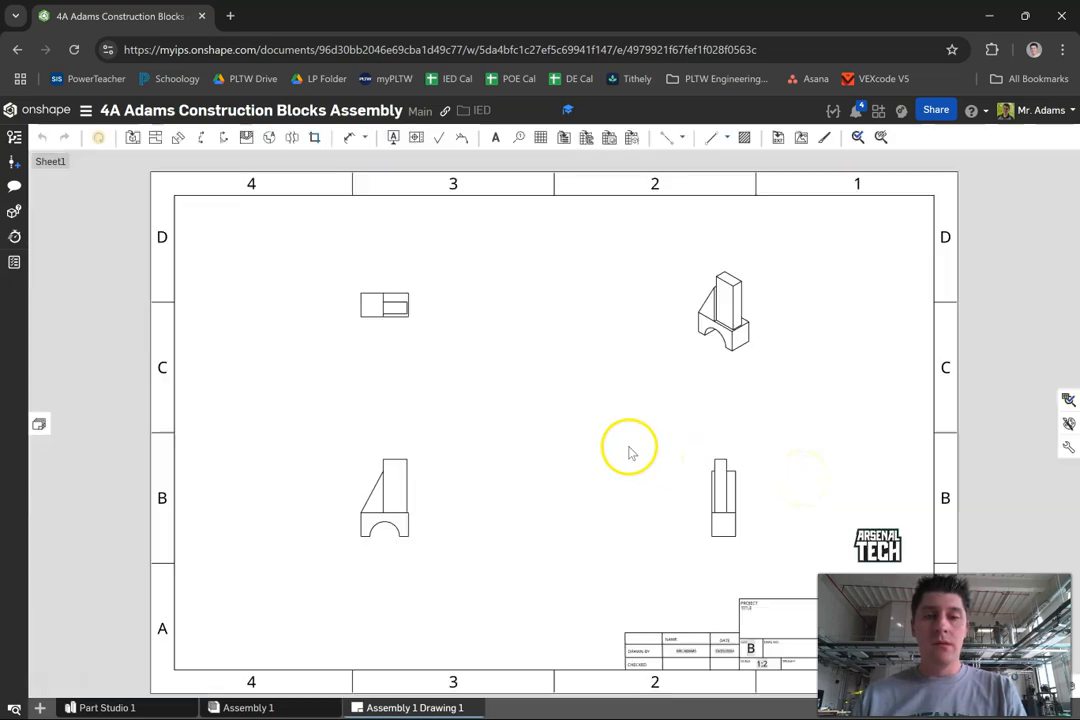
# Check the example assembly drawing in the Google Docs instructions, and delete the top view from the Onshape sheet.
pyautogui.moveTo(607, 436)
pyautogui.mouseDown(button='middle')
pyautogui.moveTo(557, 417)
pyautogui.moveTo(525, 432)
pyautogui.mouseUp(button='middle')
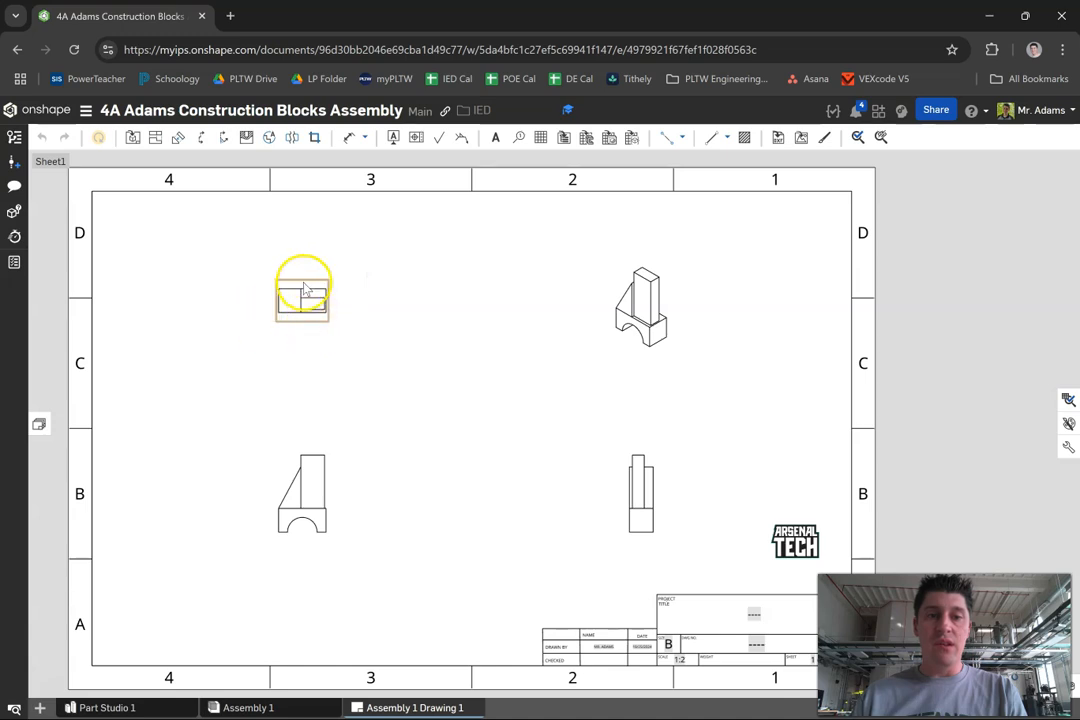
pyautogui.hotkey('alt', 'Tab')
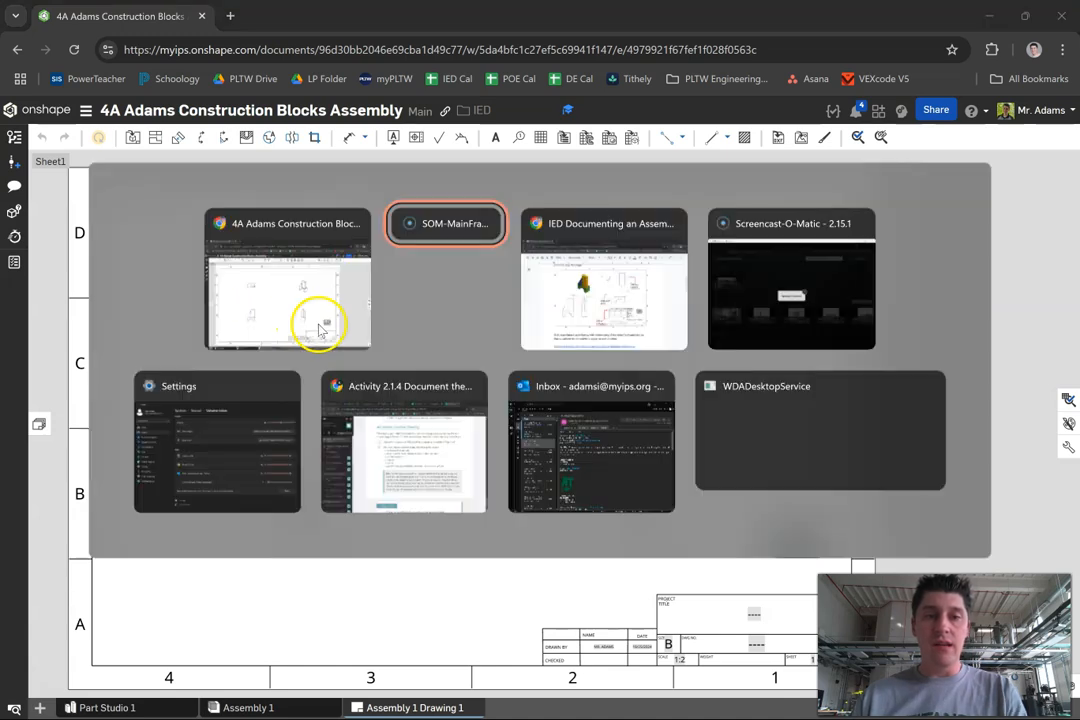
pyautogui.hotkey('alt', 'Tab')
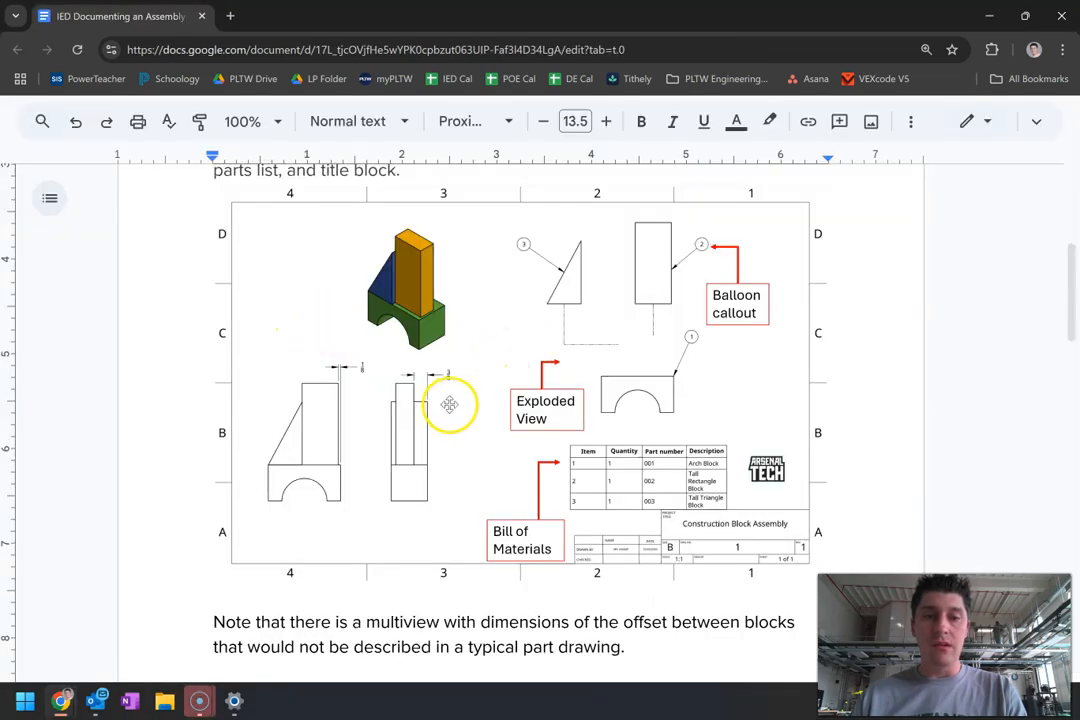
pyautogui.hotkey('alt', 'Tab')
pyautogui.click(325, 286)
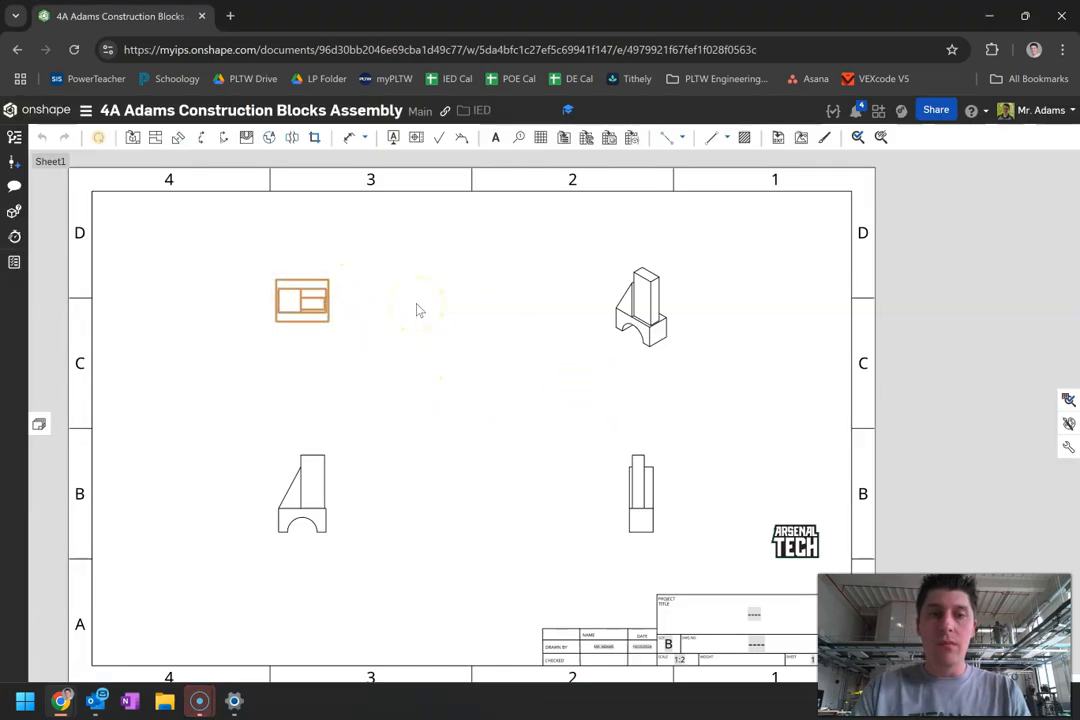
pyautogui.press('Delete')
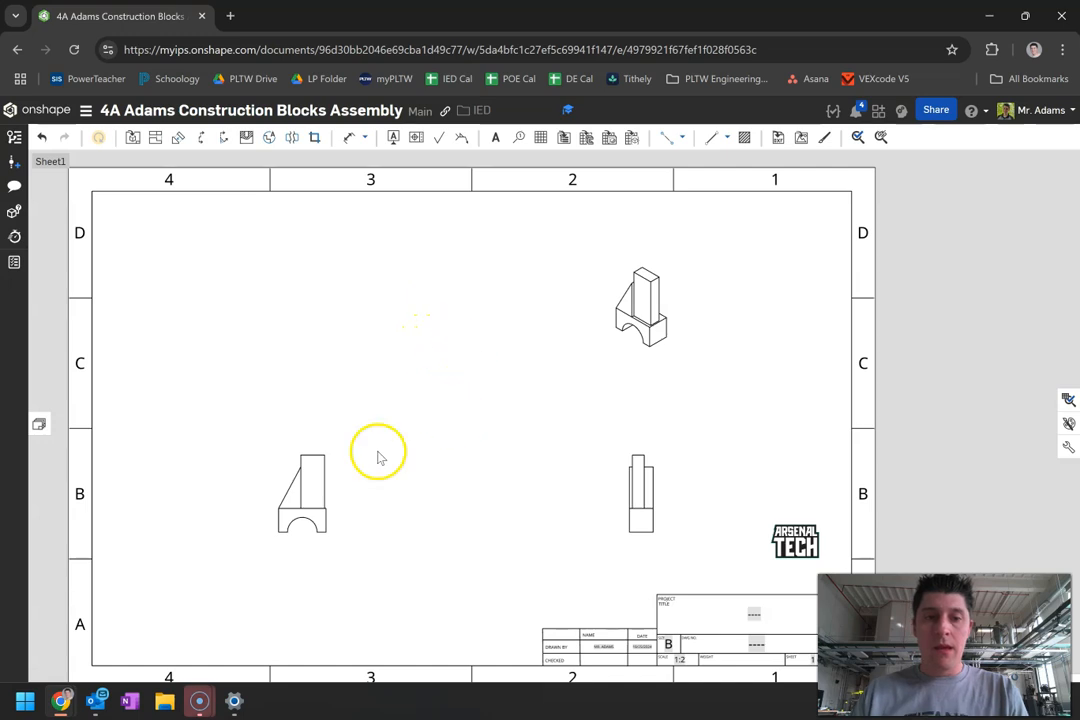
# Consult the example drawing's title block in Google Docs, and set the Onshape drawing's sheet scale to 1:1.
pyautogui.hotkey('alt', 'Tab')
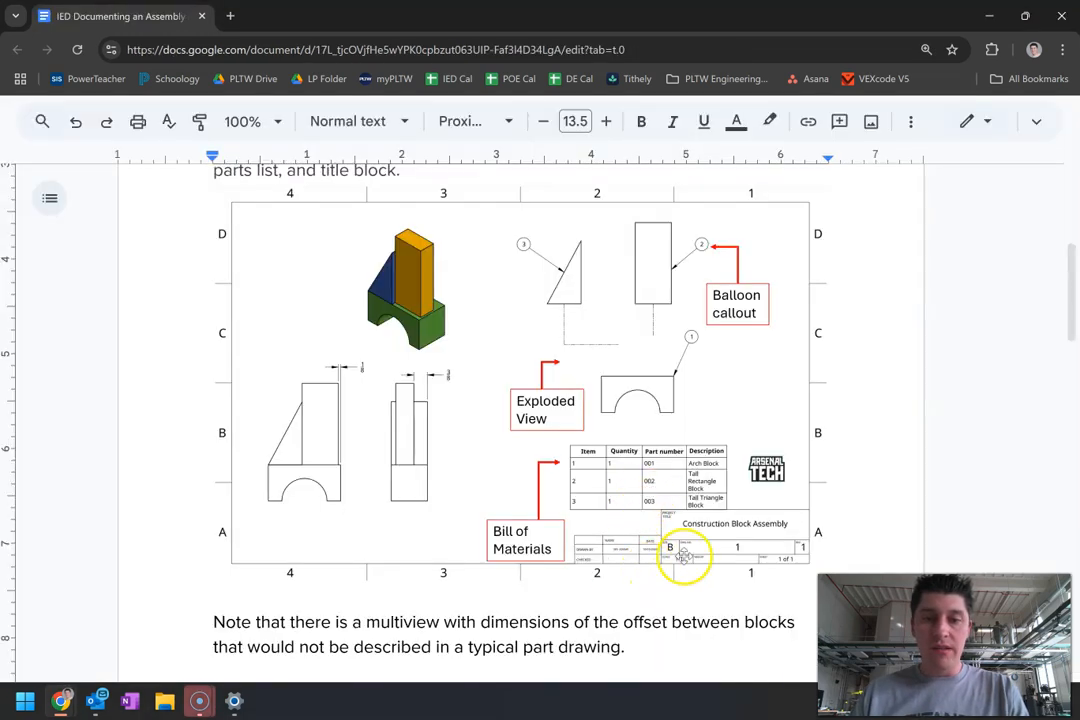
pyautogui.hotkey('alt', 'Tab')
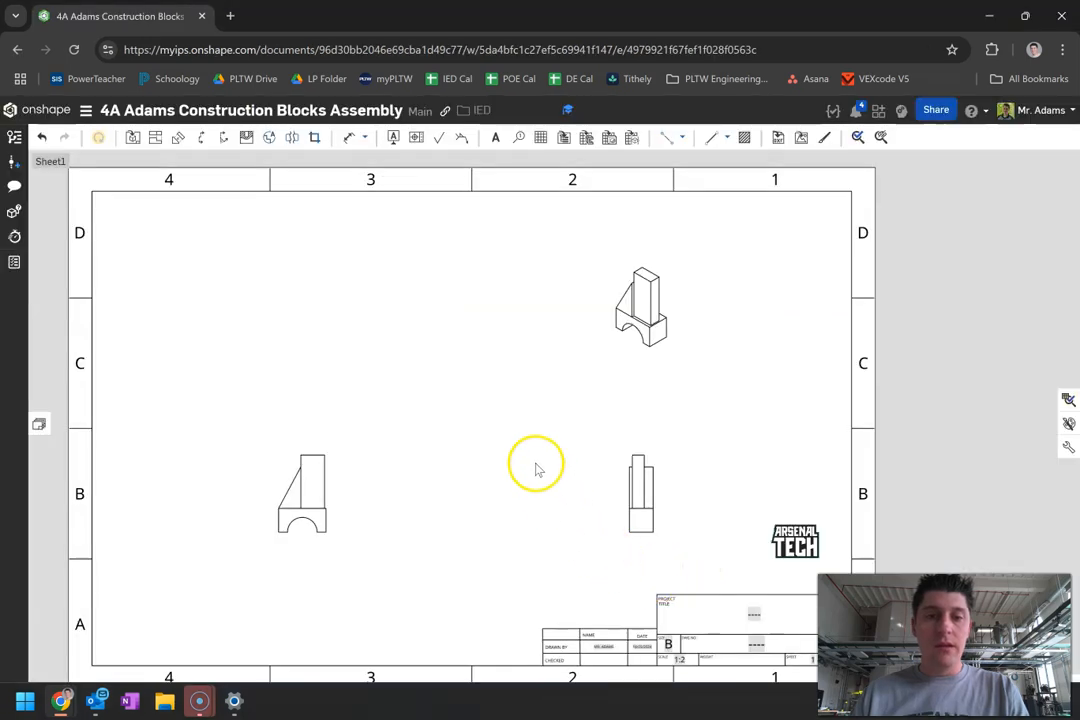
pyautogui.rightClick(471, 379)
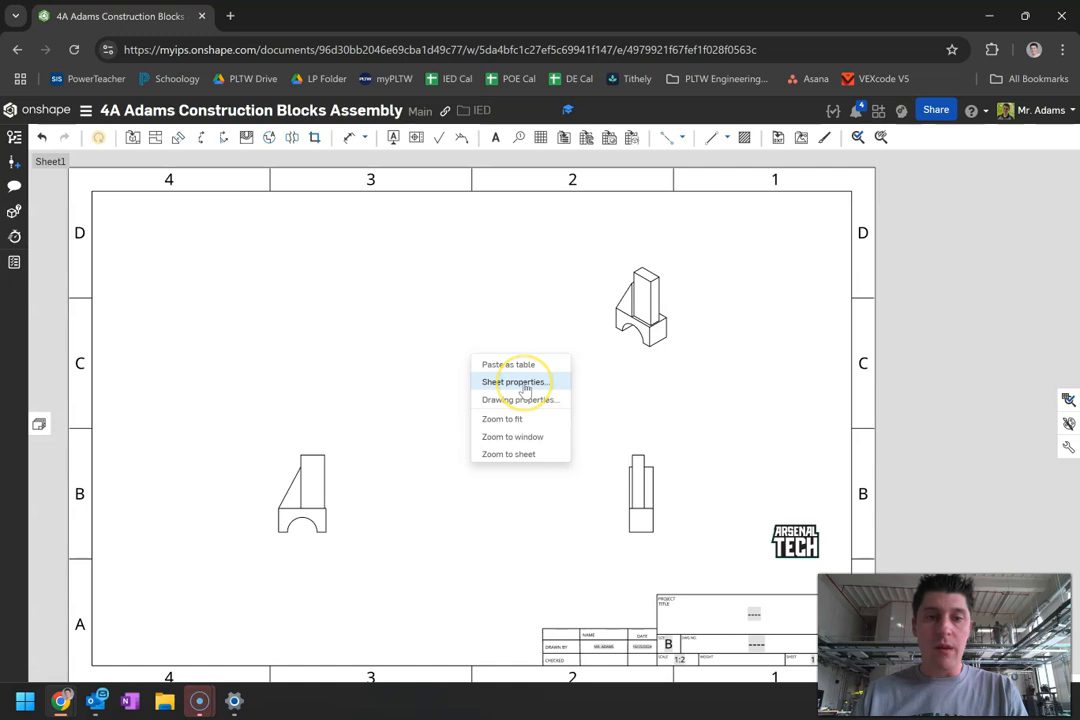
pyautogui.click(521, 384)
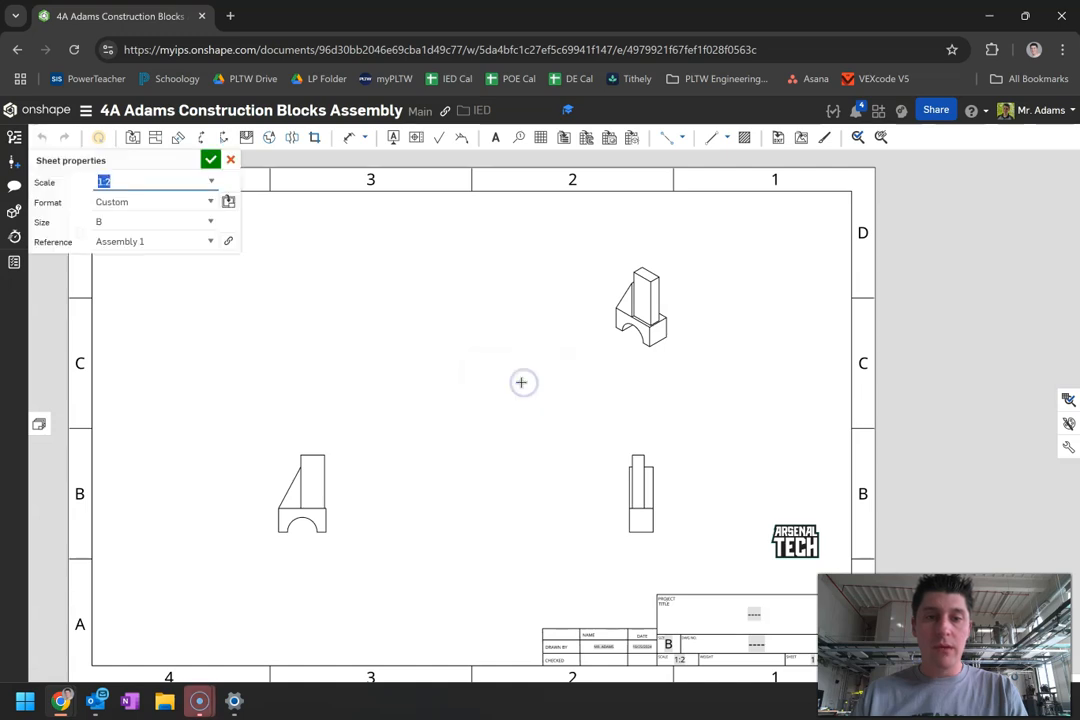
pyautogui.click(209, 181)
pyautogui.scroll(1, 145, 225)
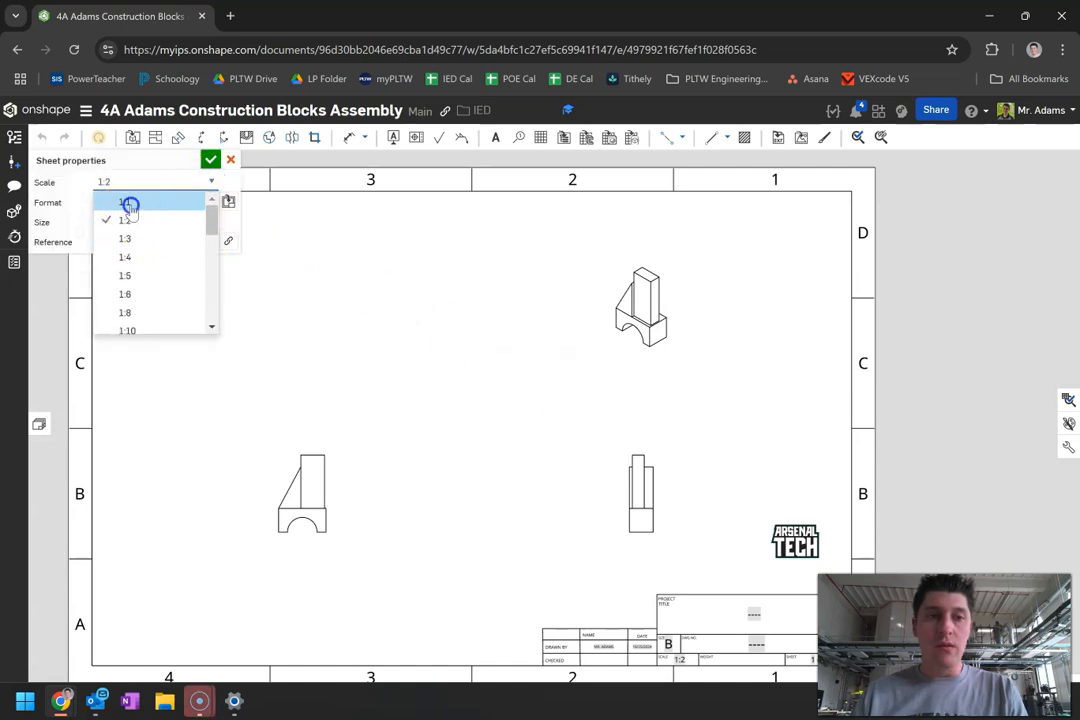
pyautogui.click(132, 205)
pyautogui.click(210, 159)
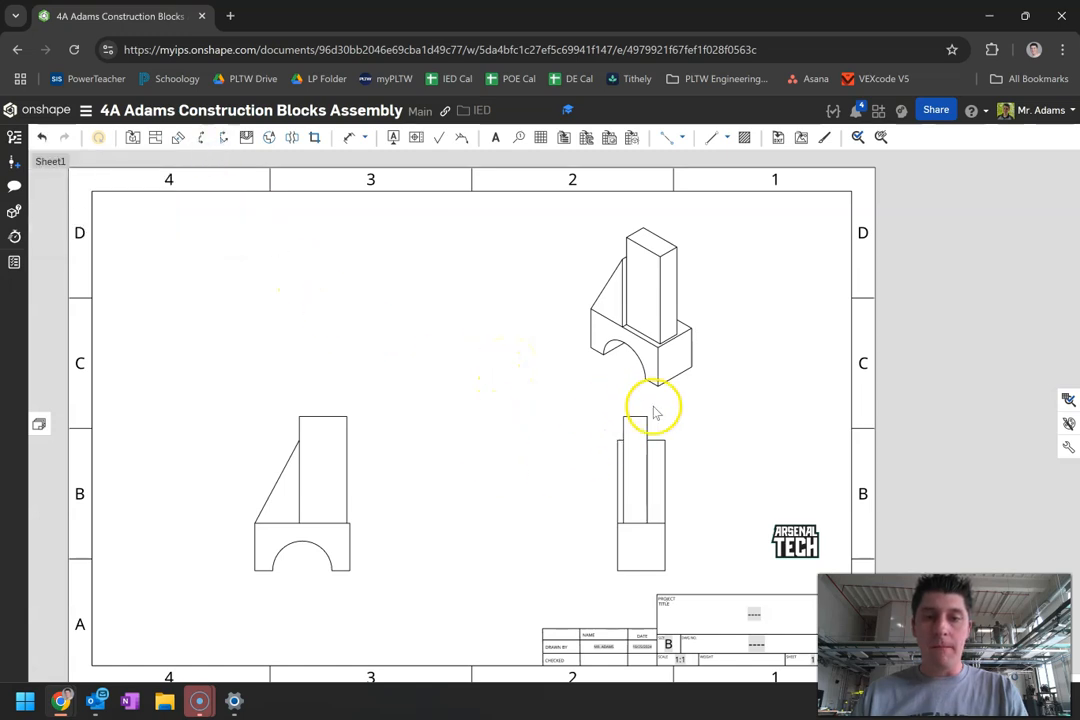
# Rearrange the views in the sheet's left half, with the front and right views side by side and the isometric above them.
pyautogui.moveTo(346, 540); pyautogui.dragTo(231, 537)
pyautogui.moveTo(601, 547)
pyautogui.mouseDown()
pyautogui.moveTo(318, 537)
pyautogui.moveTo(299, 549)
pyautogui.moveTo(312, 540)
pyautogui.mouseUp()
pyautogui.moveTo(681, 353); pyautogui.dragTo(317, 342)
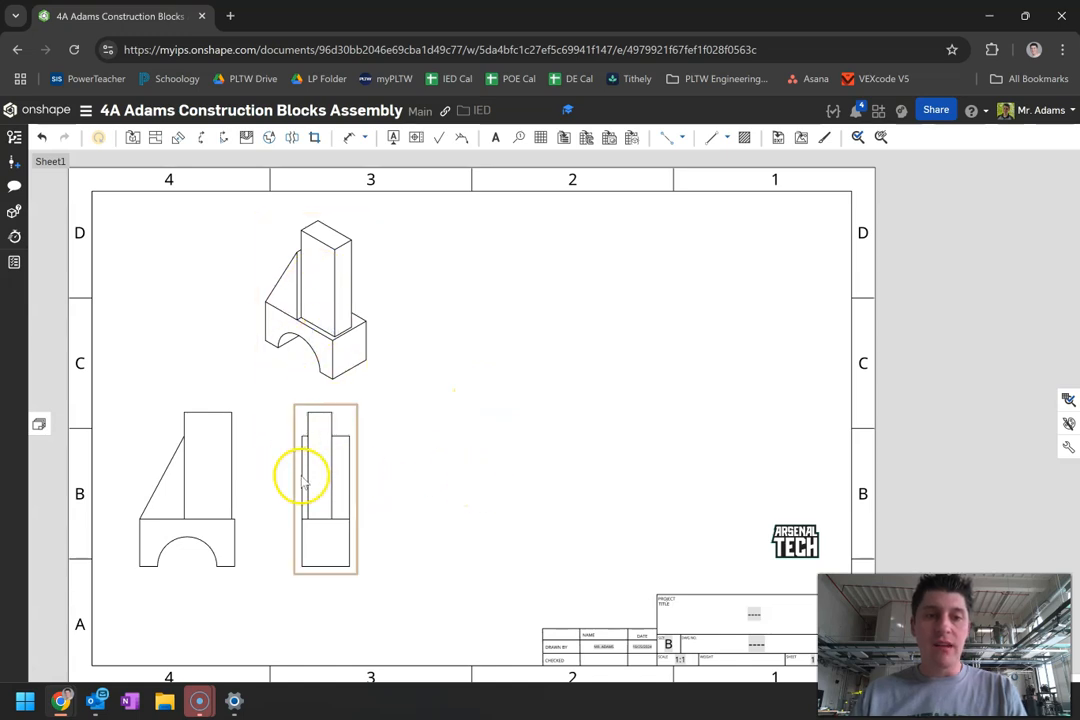
# Turn on the view labels for the front, right and isometric views.
pyautogui.doubleClick(219, 470)
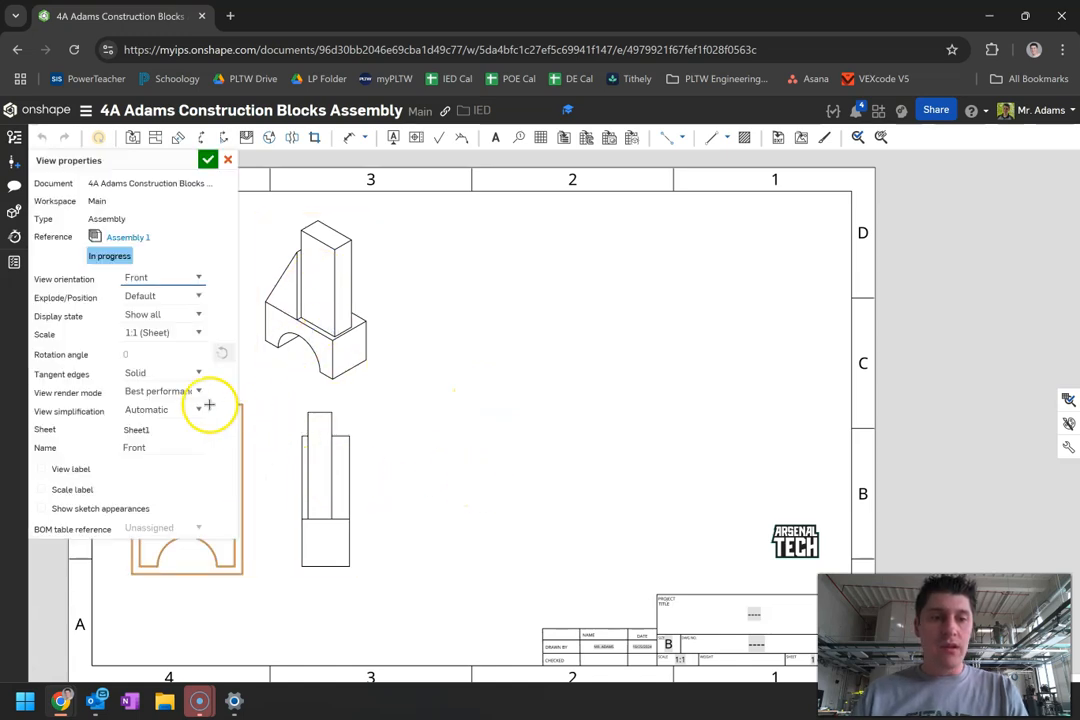
pyautogui.click(73, 471)
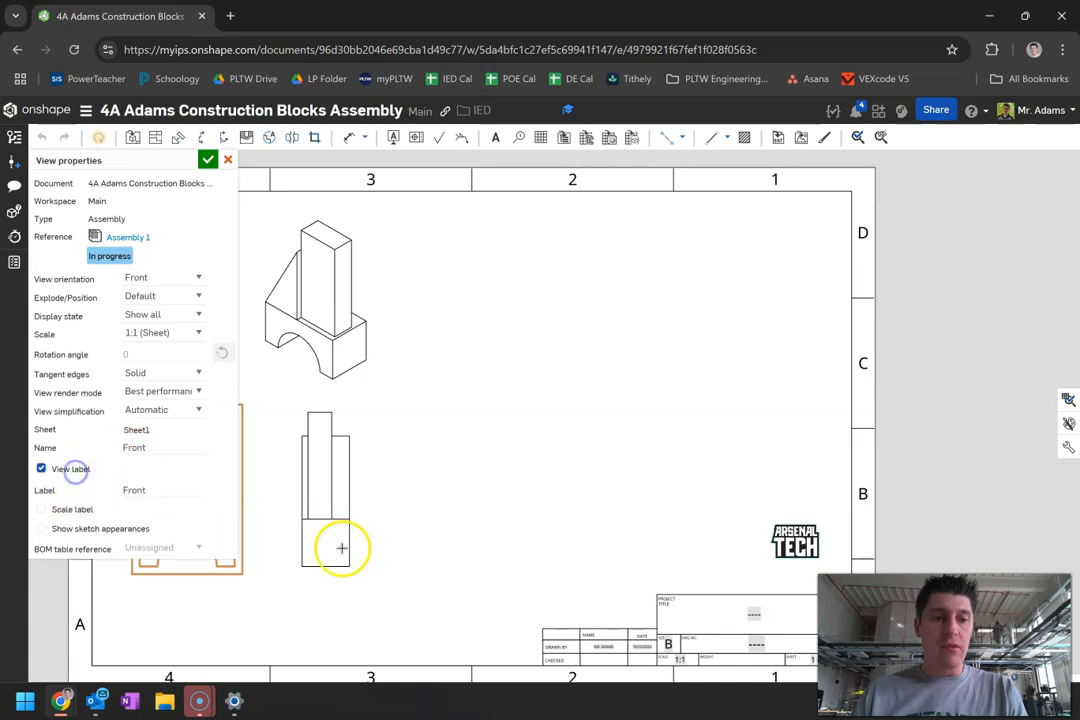
pyautogui.doubleClick(337, 536)
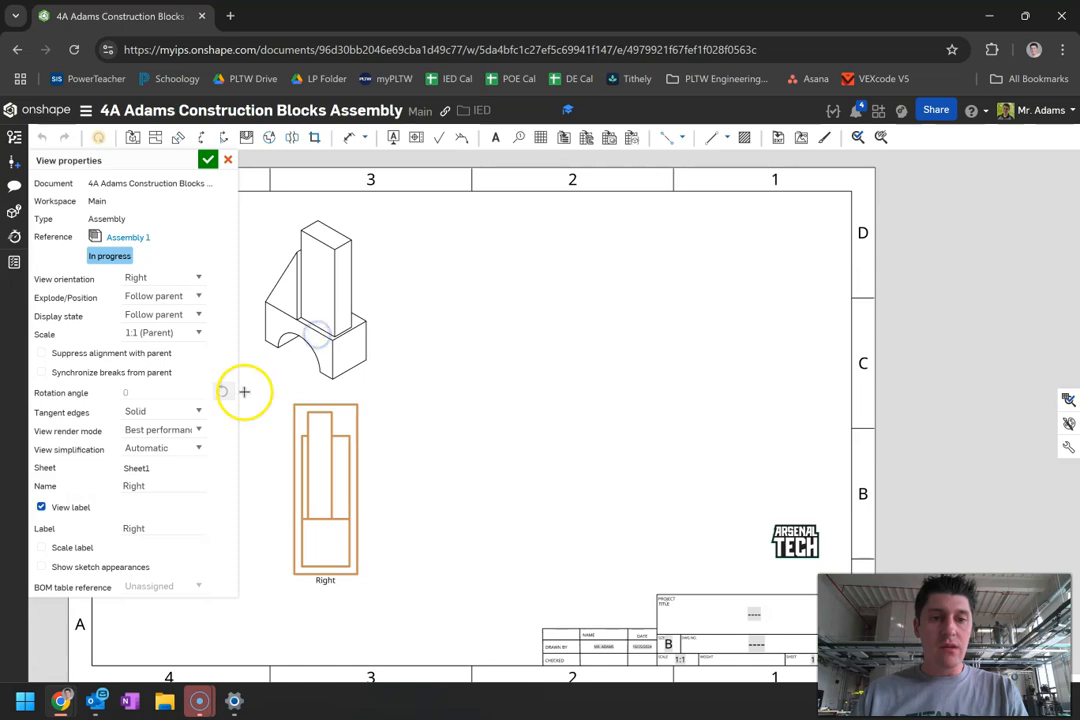
pyautogui.click(207, 160)
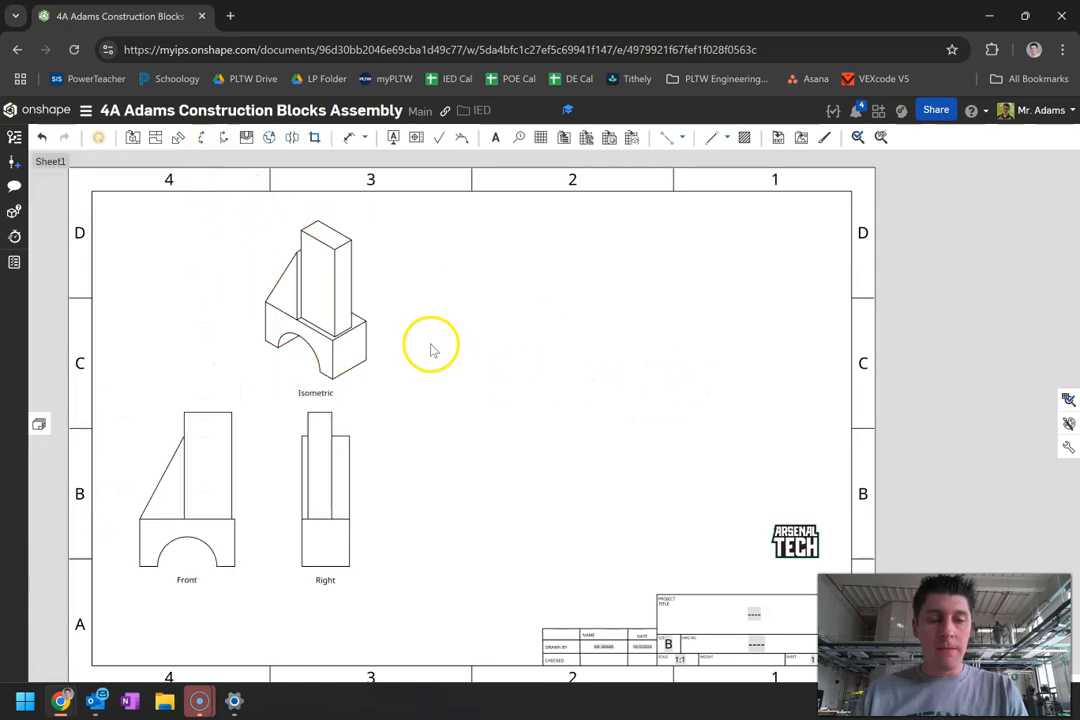
# Show the isometric view as a shaded view.
pyautogui.rightClick(328, 284)
pyautogui.moveTo(350, 289)
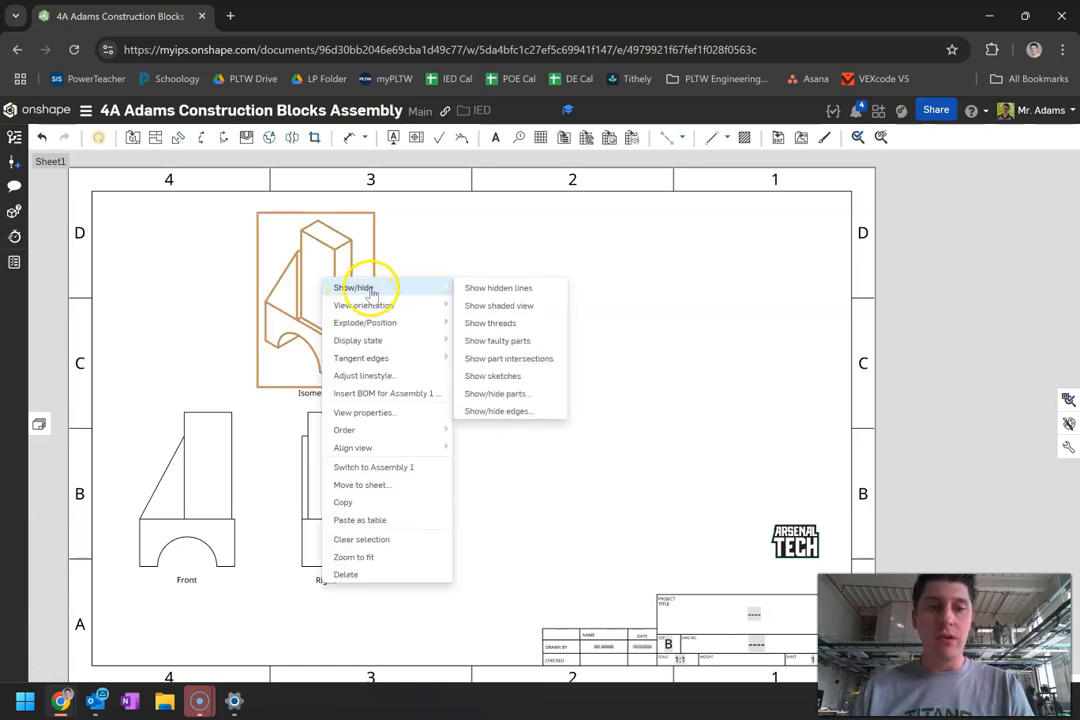
pyautogui.click(507, 305)
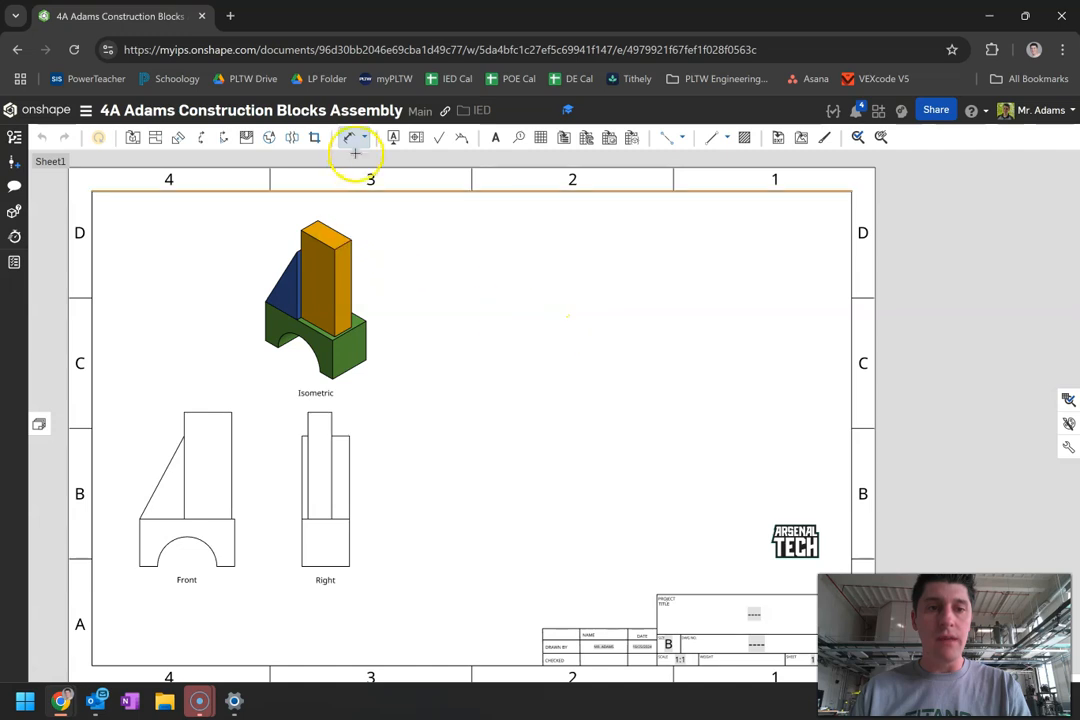
# Dimension the Tall Rectangle Block's horizontal offset from the Arch Block's right edge in both the front and right views.
pyautogui.click(236, 530)
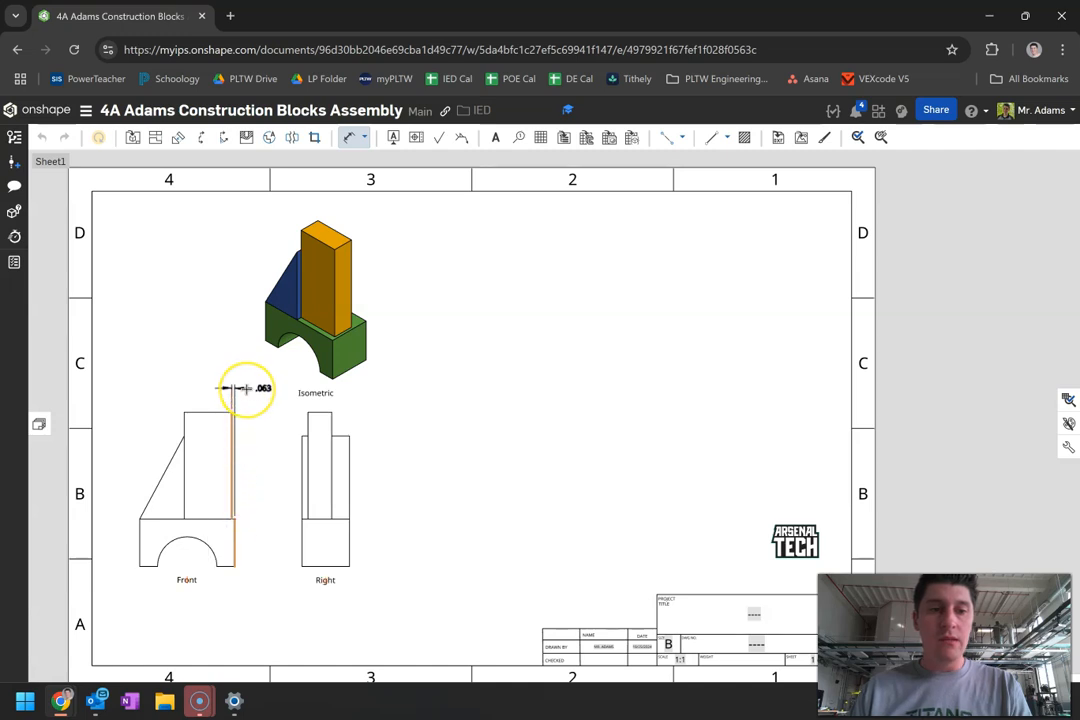
pyautogui.click(246, 388)
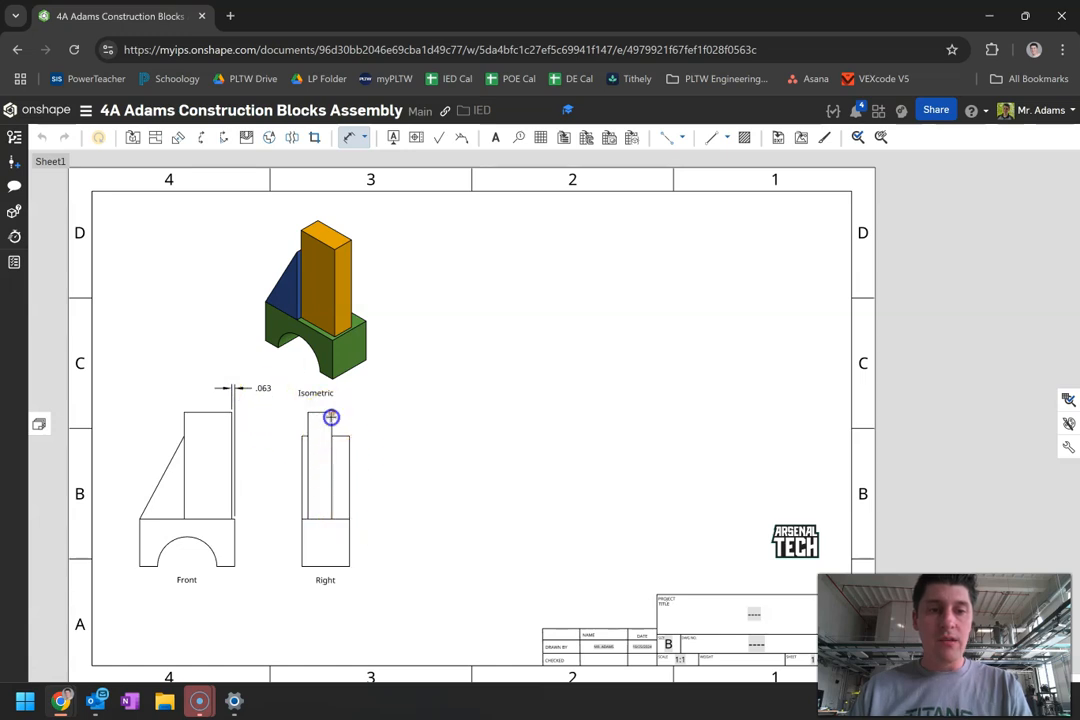
pyautogui.click(349, 455)
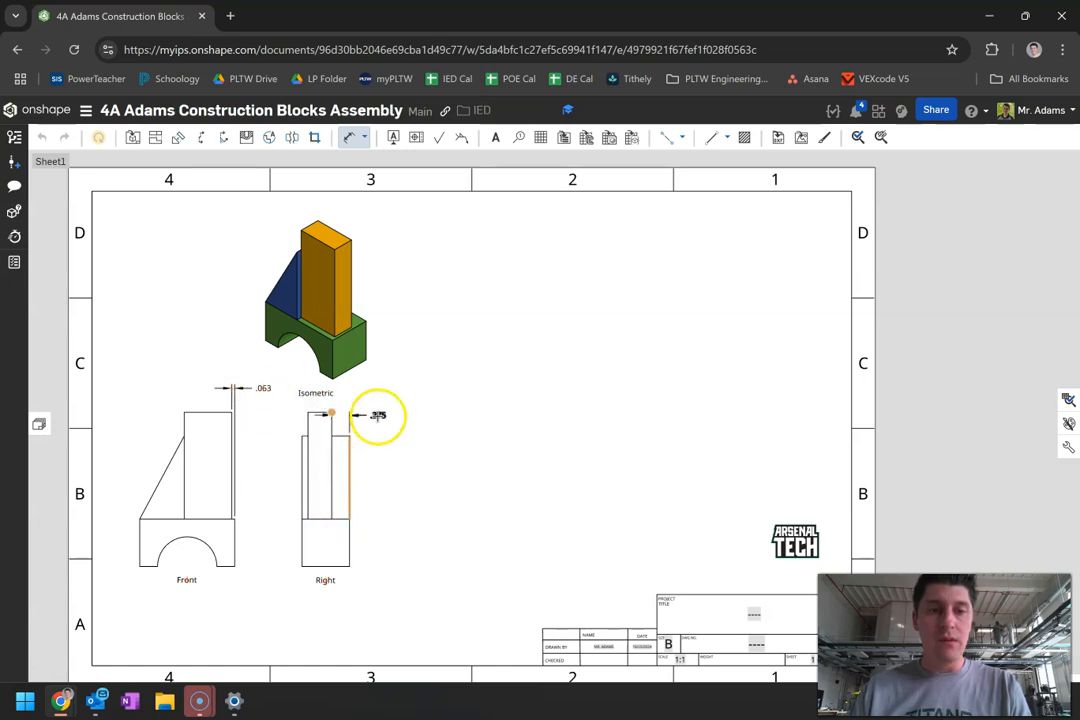
pyautogui.click(378, 424)
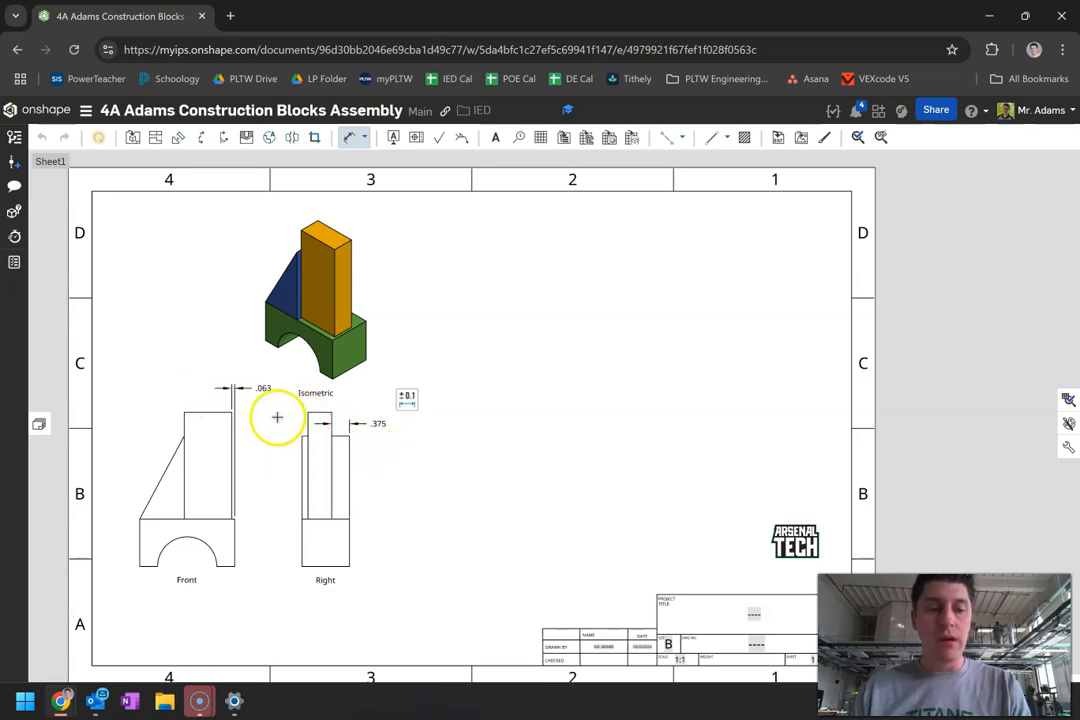
# Set the front view's offset dimension to fractional inches with 1/16 precision.
pyautogui.click(350, 137)
pyautogui.click(263, 389)
pyautogui.click(292, 362)
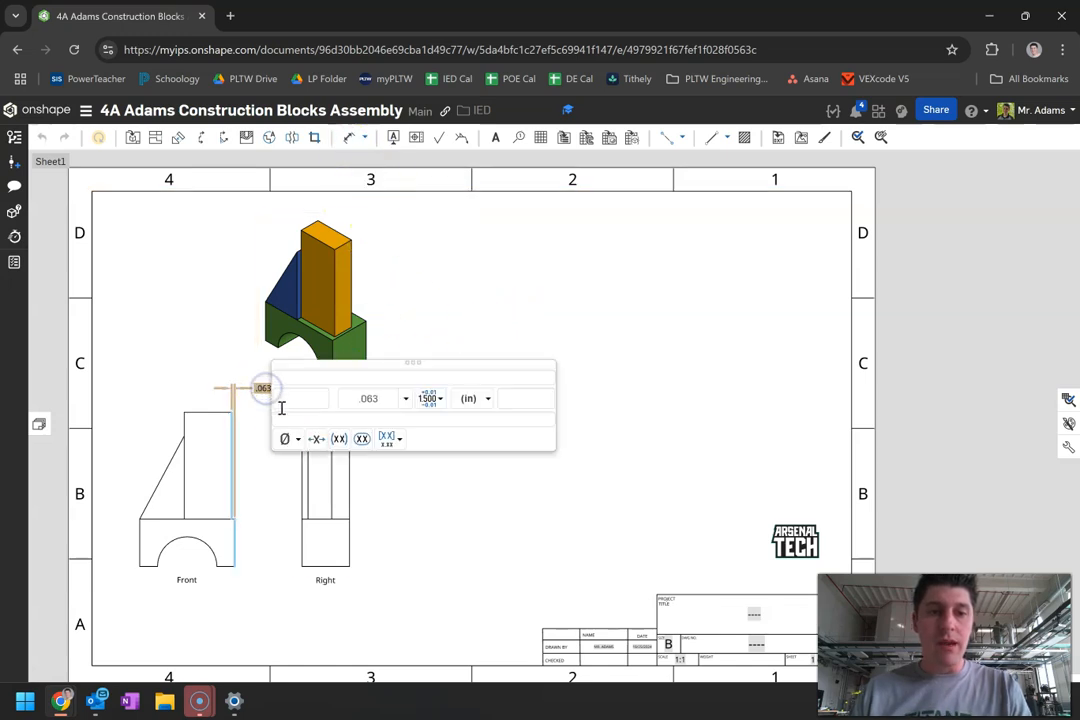
pyautogui.click(483, 400)
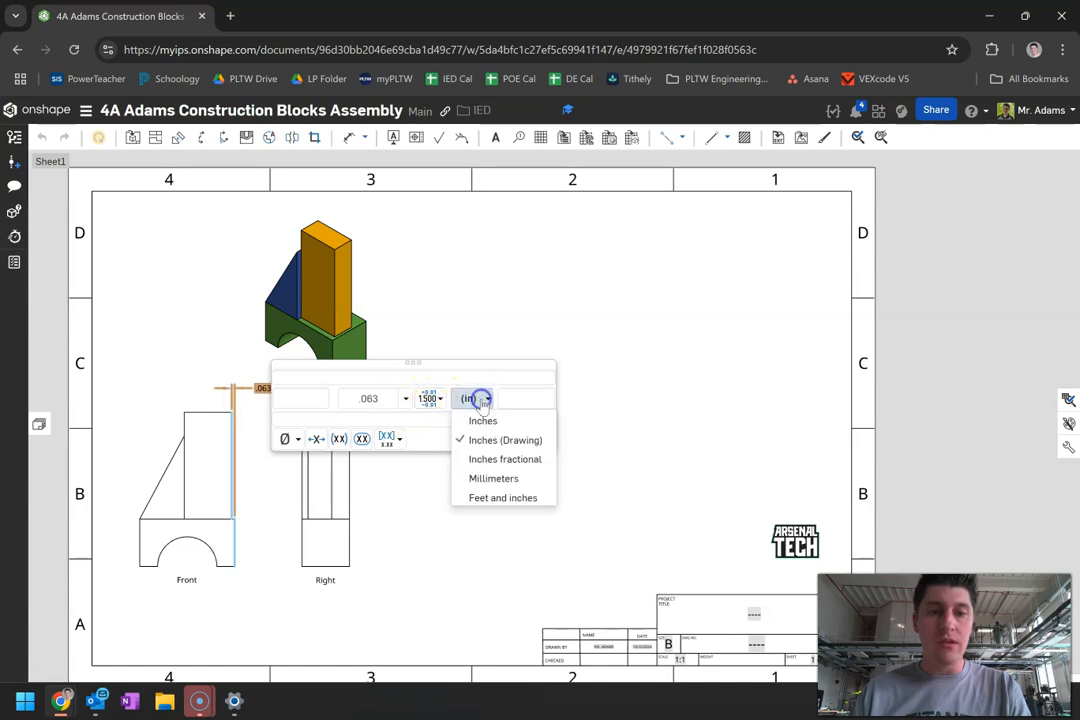
pyautogui.click(491, 460)
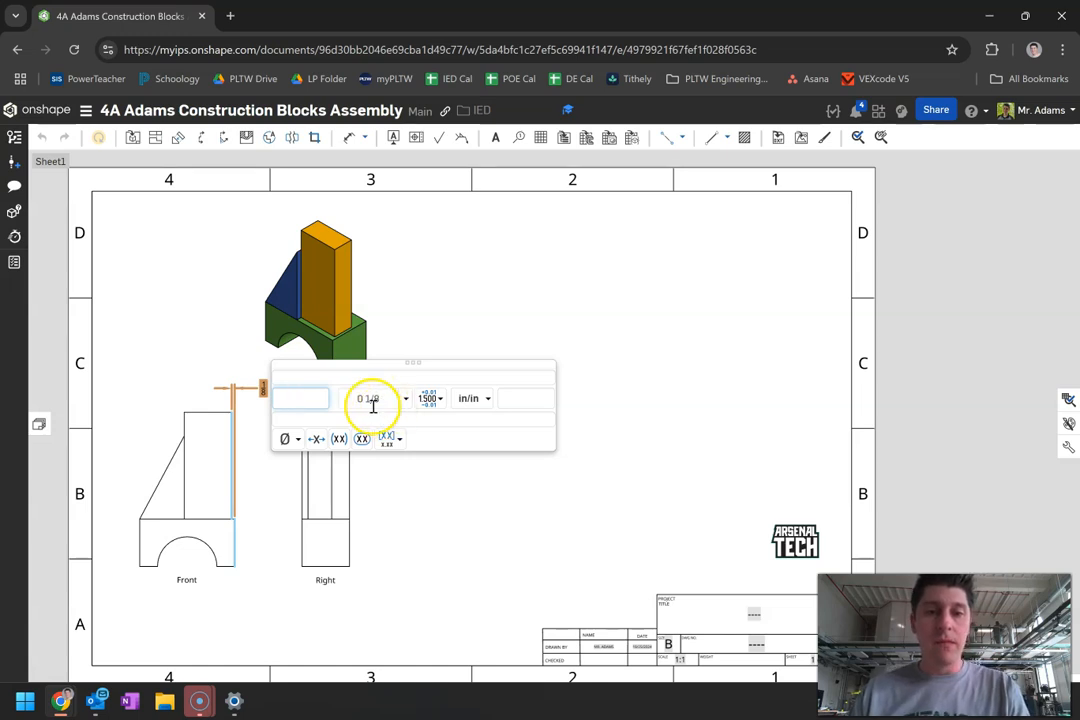
pyautogui.click(477, 412)
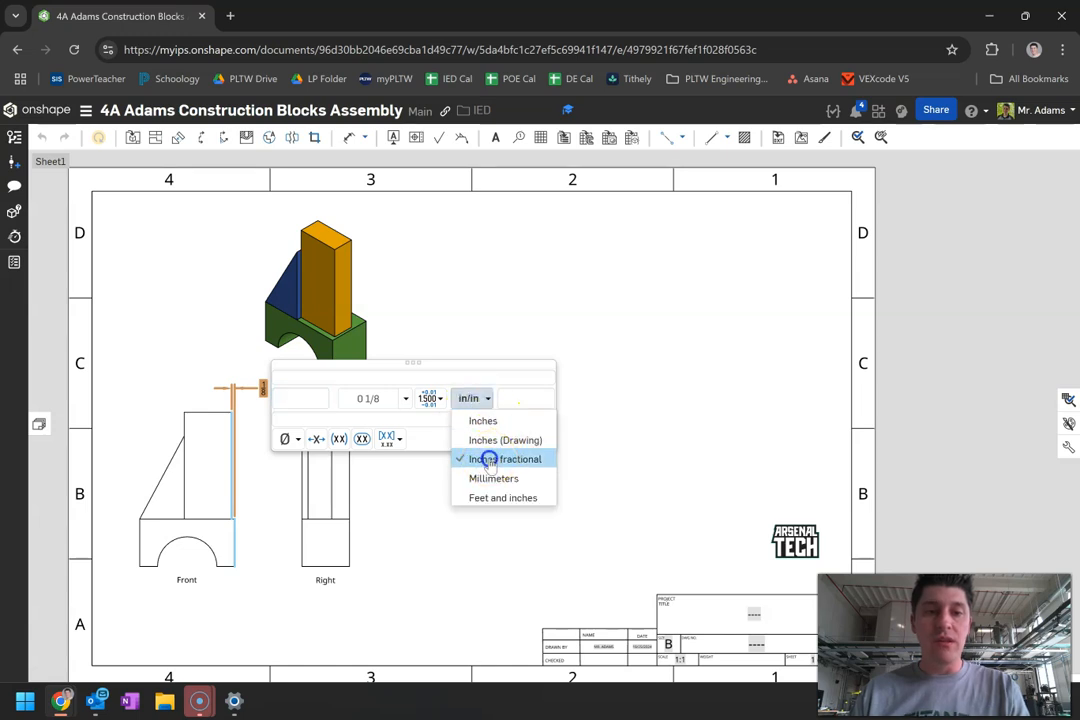
pyautogui.click(488, 459)
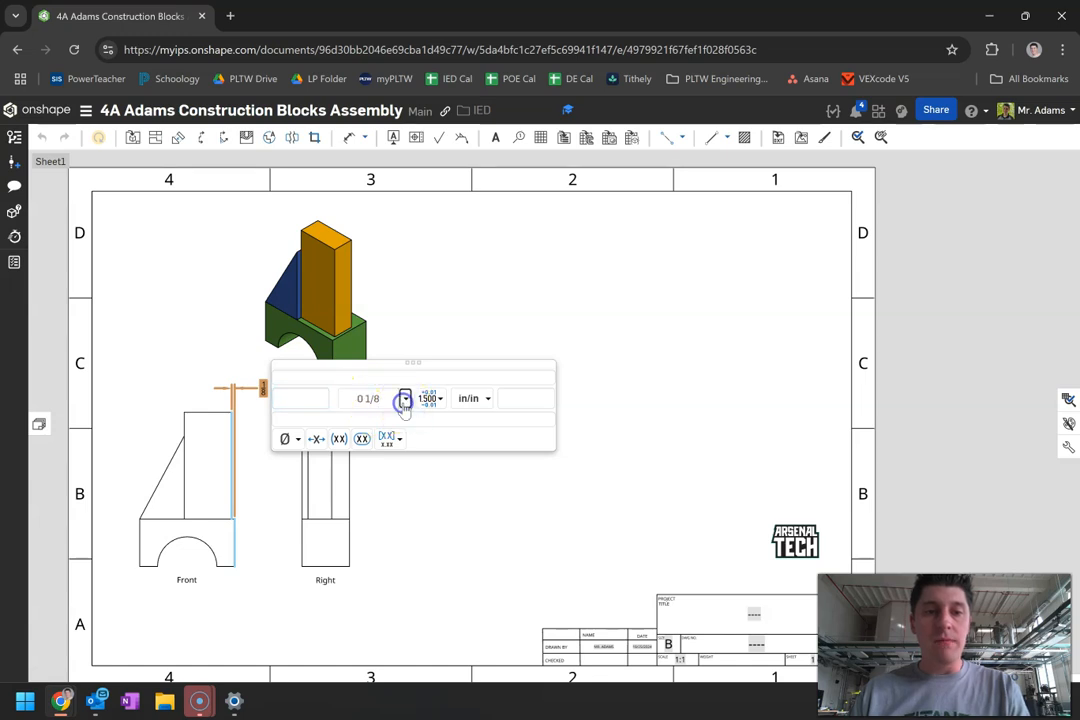
pyautogui.click(405, 399)
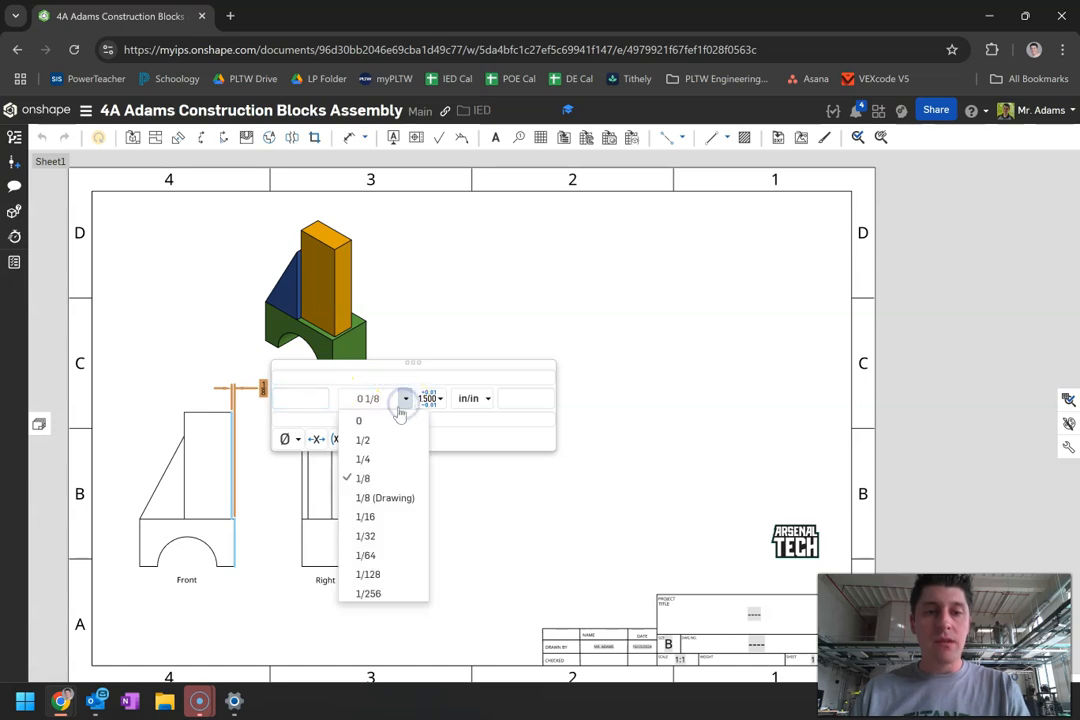
pyautogui.click(366, 517)
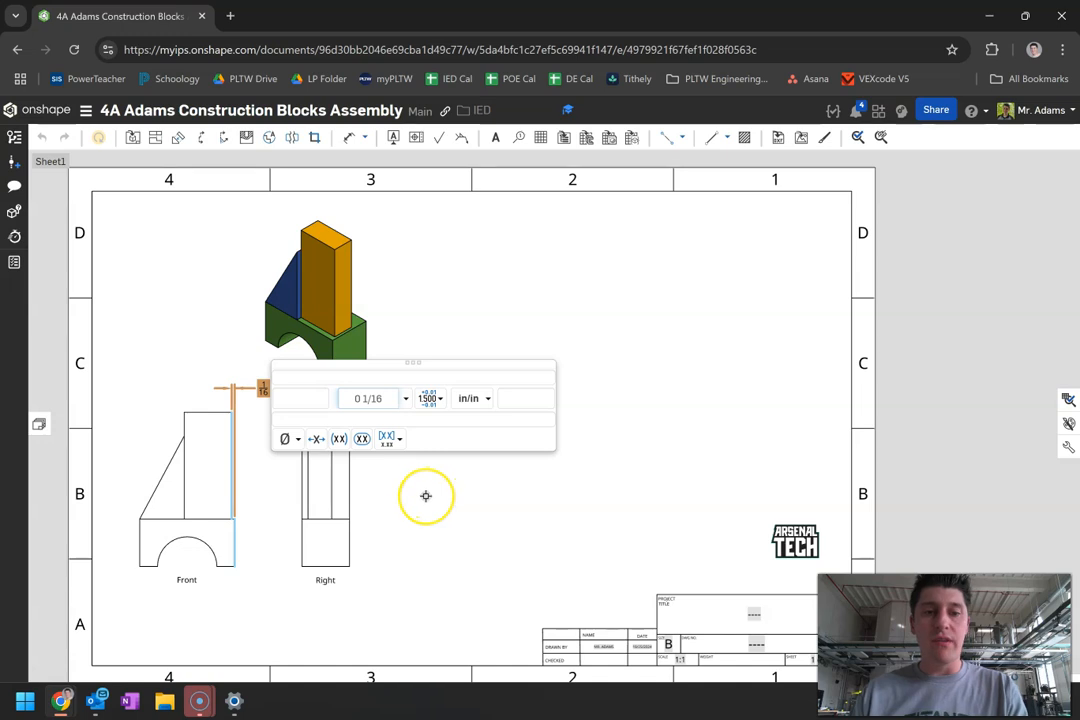
# Set the right view's offset dimension to fractional inches.
pyautogui.click(350, 451)
pyautogui.click(392, 424)
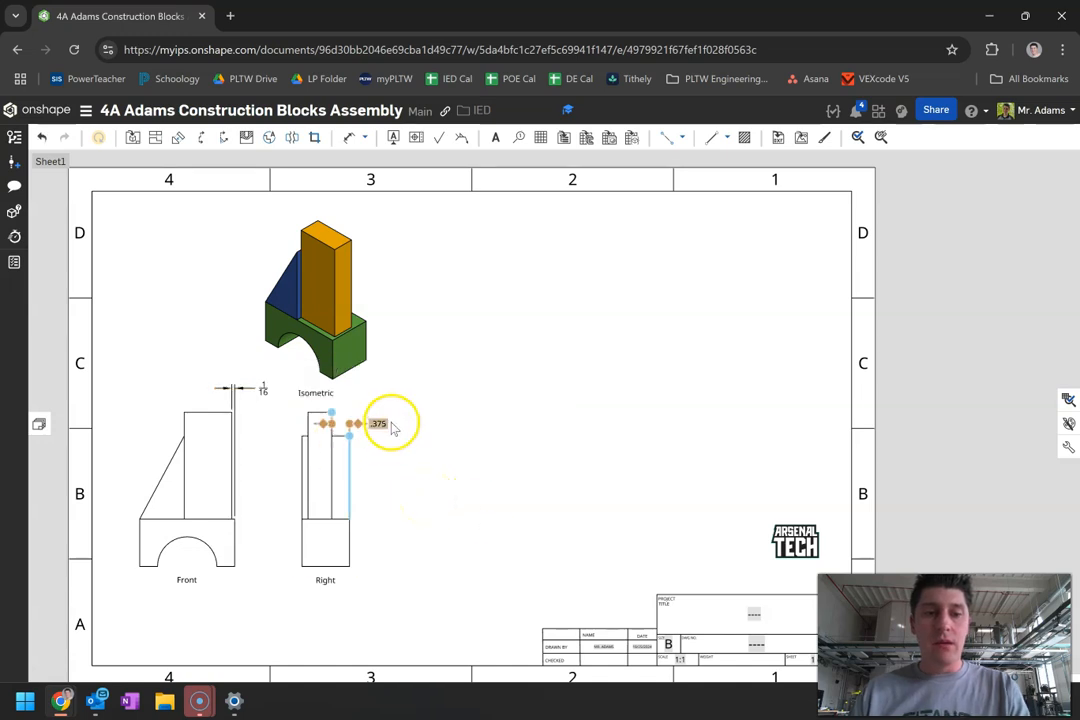
pyautogui.click(383, 424)
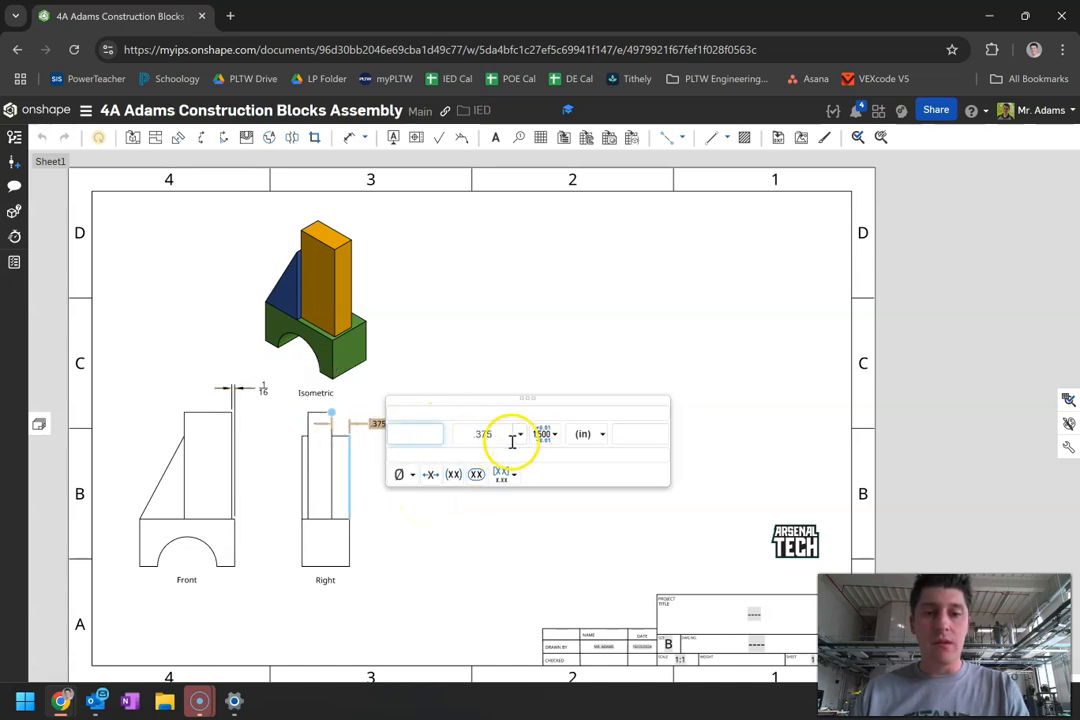
pyautogui.click(598, 435)
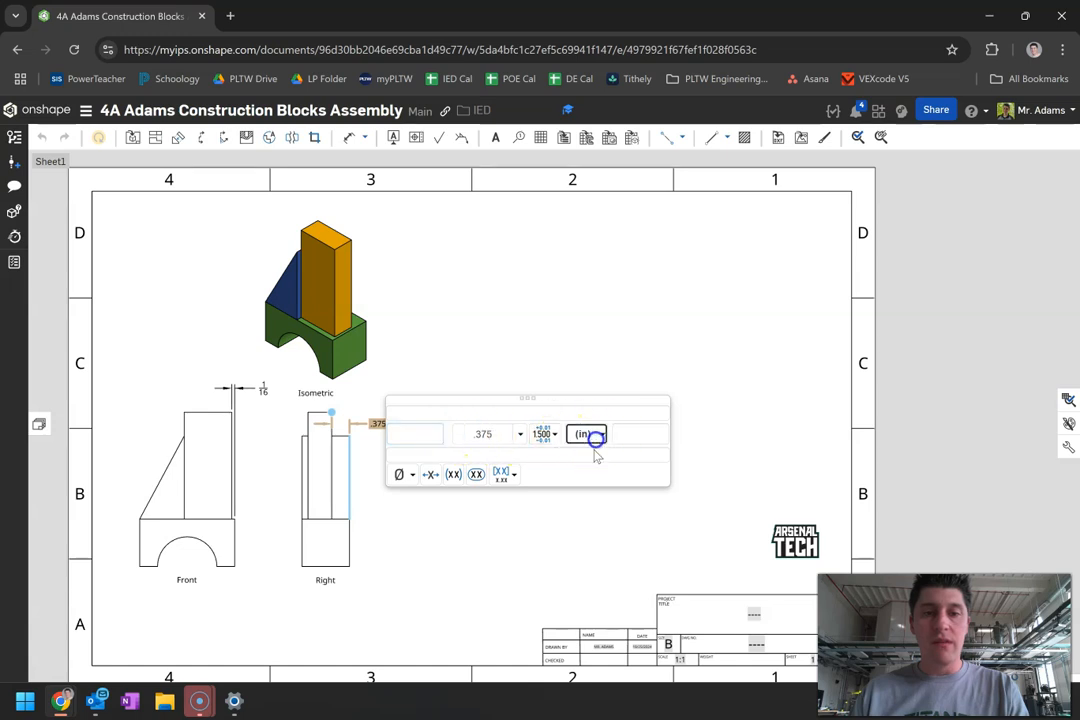
pyautogui.click(607, 496)
pyautogui.click(494, 369)
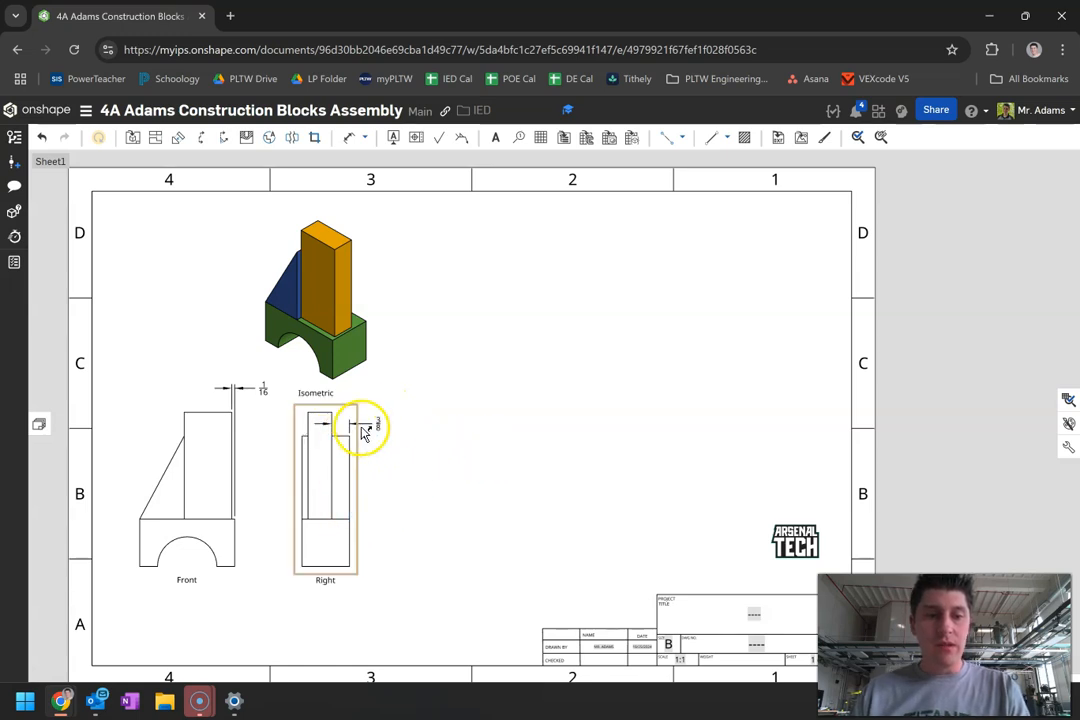
# Move the right view's offset dimension above the view, and shift the isometric view slightly upward.
pyautogui.moveTo(386, 389); pyautogui.dragTo(383, 409)
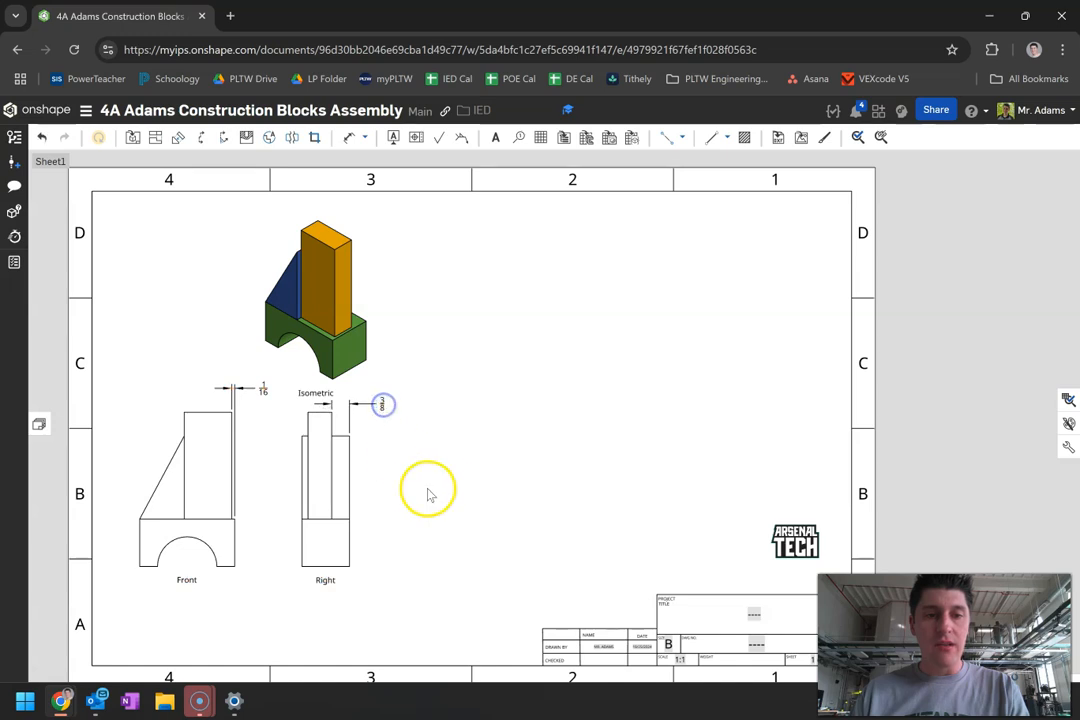
pyautogui.moveTo(329, 331); pyautogui.dragTo(328, 318)
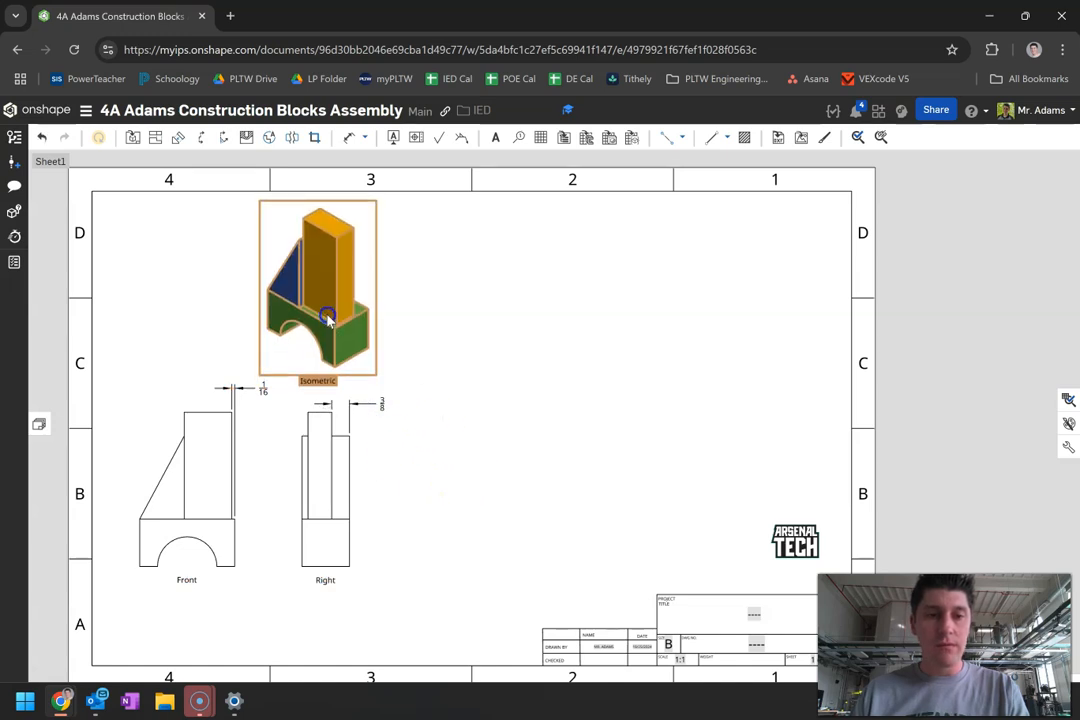
# Insert a flattened BOM table for Assembly 1 directly above the title block, with its lower-right corner fixed.
pyautogui.click(447, 371)
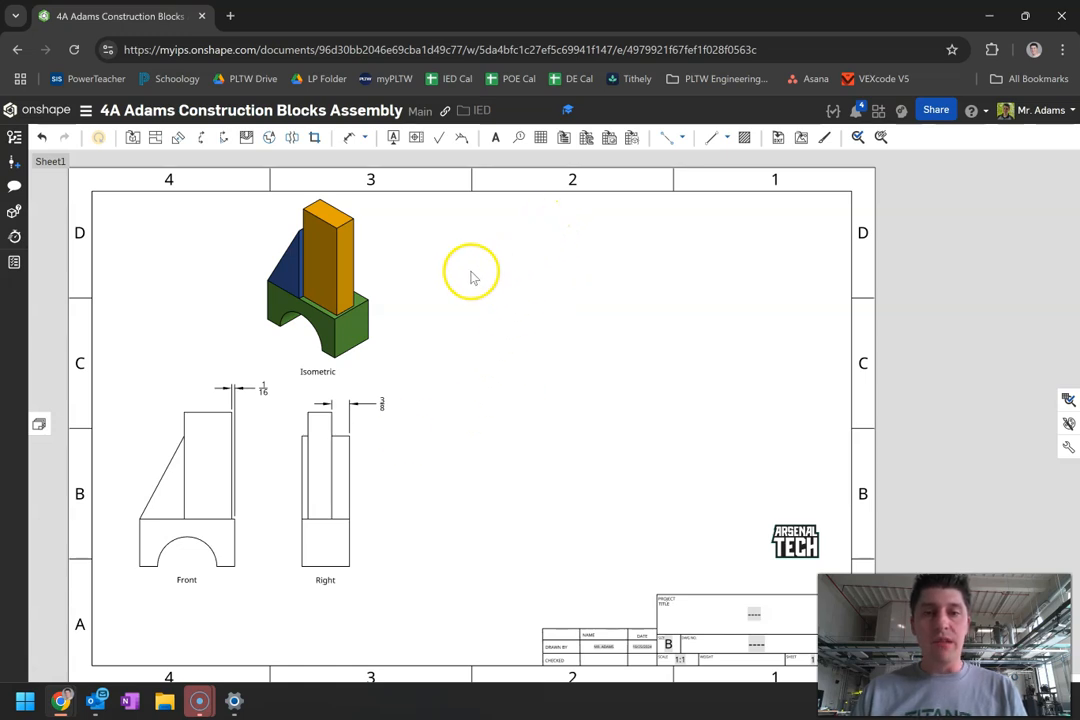
pyautogui.click(564, 140)
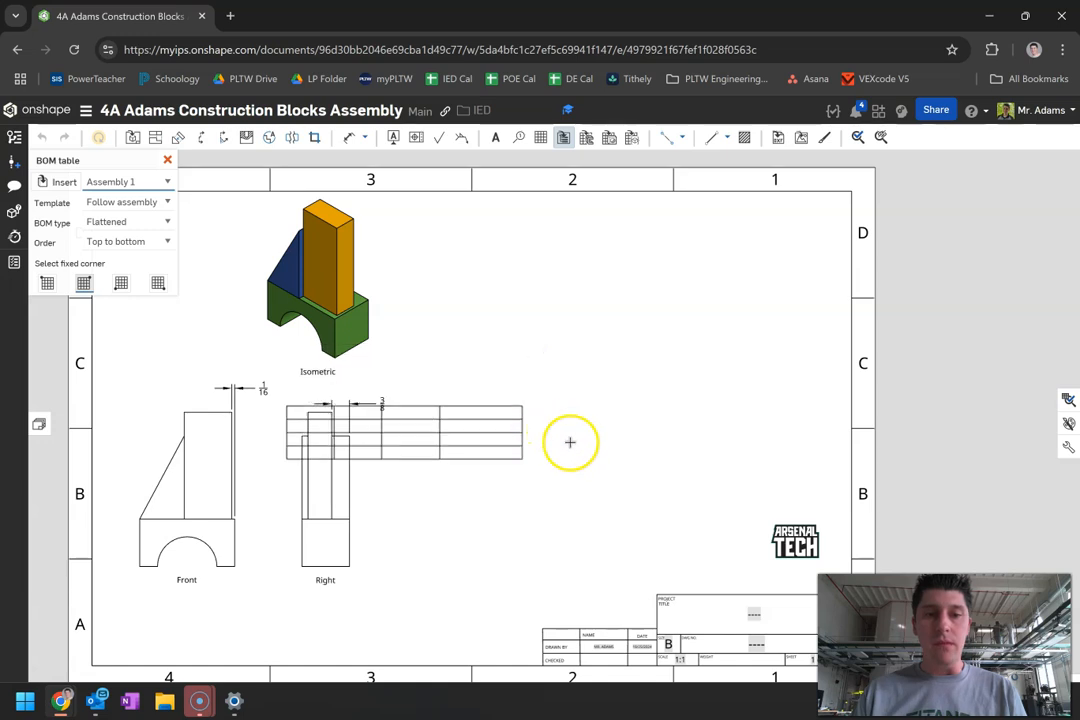
pyautogui.click(159, 286)
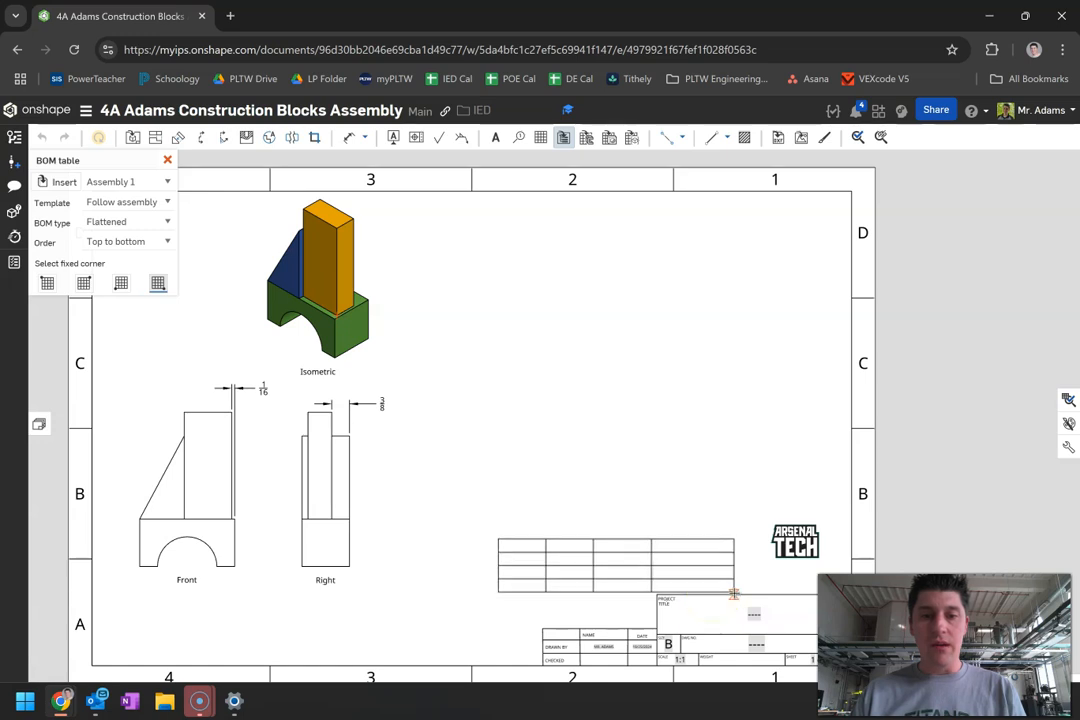
pyautogui.click(738, 593)
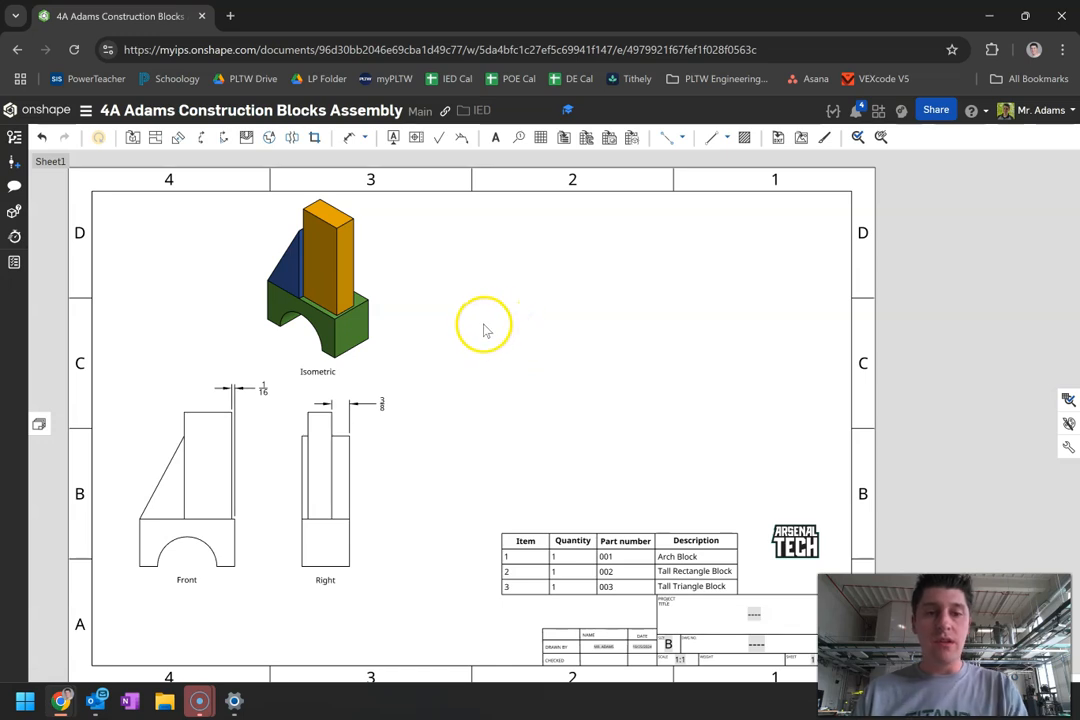
pyautogui.hotkey('alt', 'Tab')
pyautogui.hotkey('alt', 'Tab')
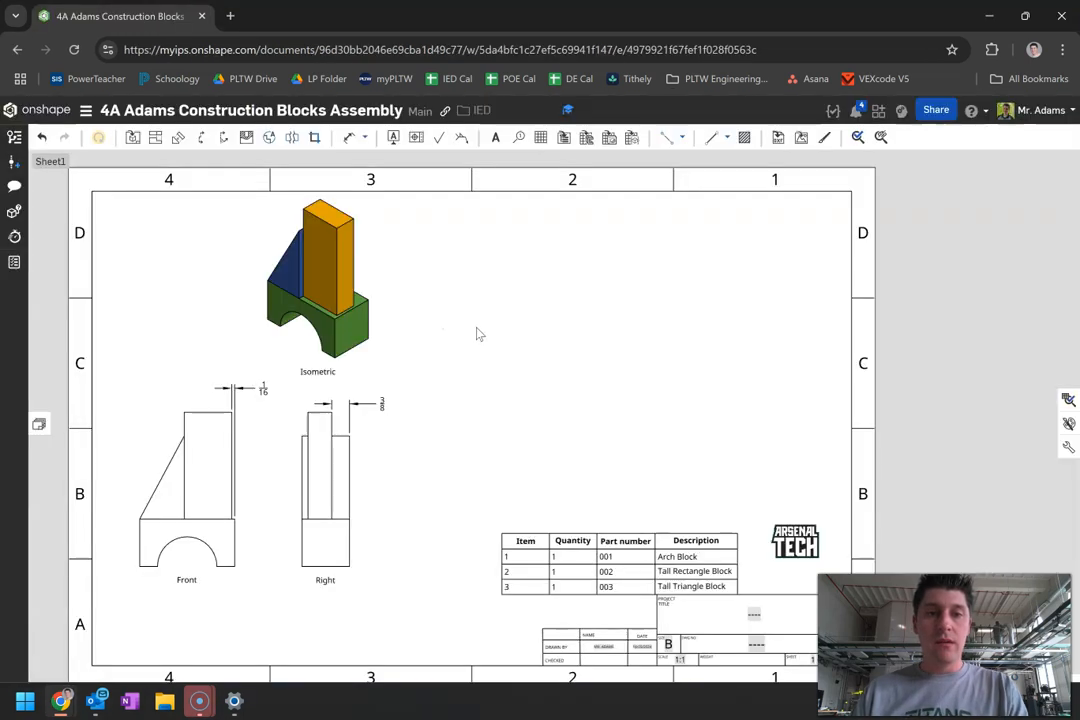
pyautogui.hotkey('alt', 'Tab')
pyautogui.press('Tab')
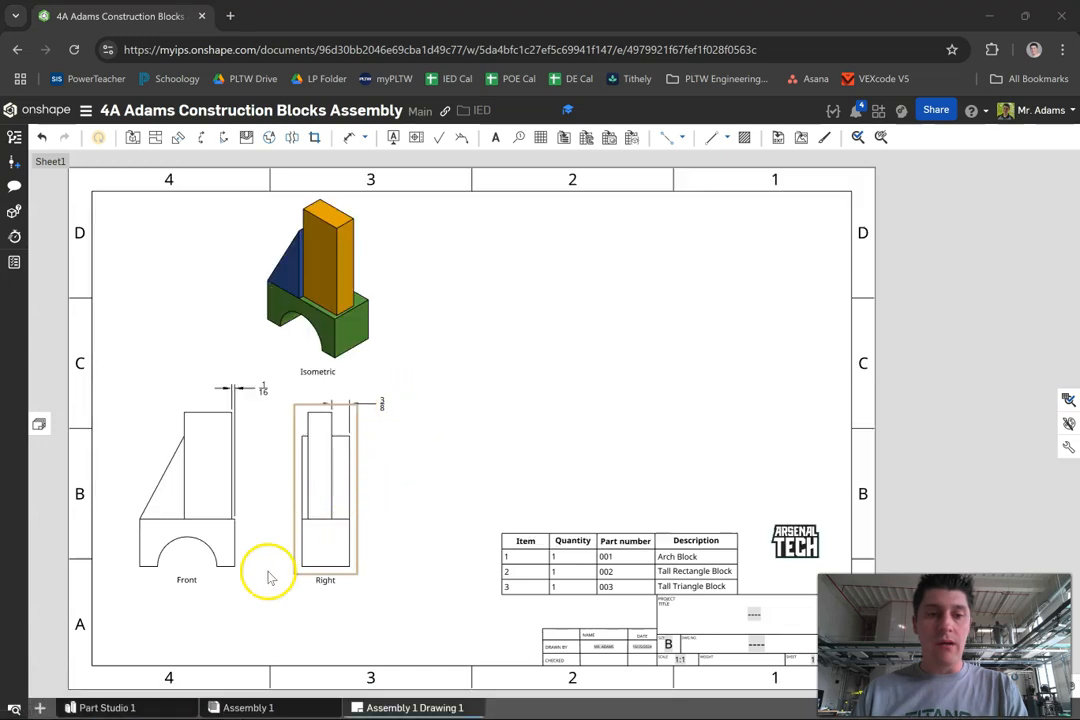
# Return to Assembly 1 and add a new exploded view.
pyautogui.click(288, 708)
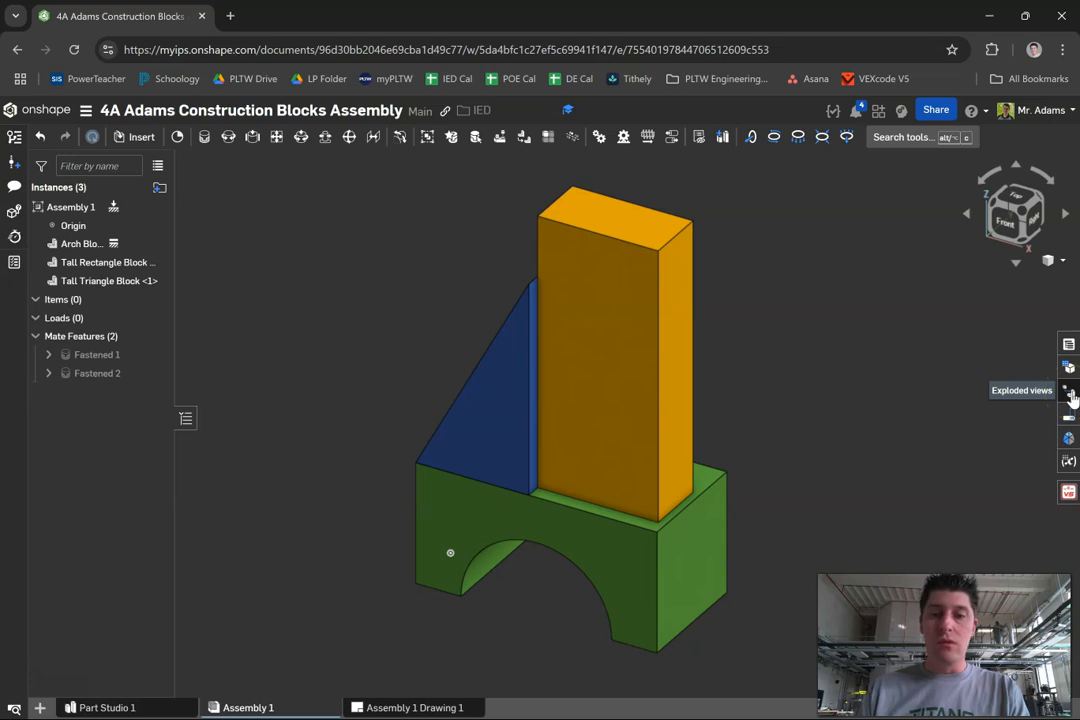
pyautogui.moveTo(786, 390); pyautogui.dragTo(670, 397, button='middle')
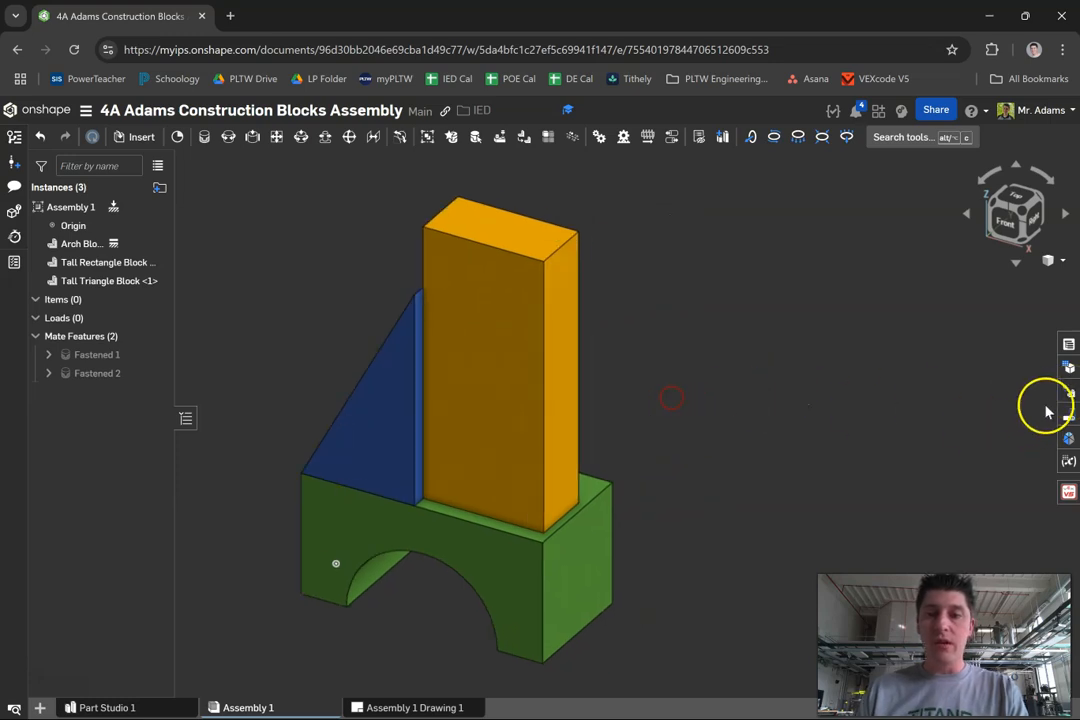
pyautogui.click(1069, 345)
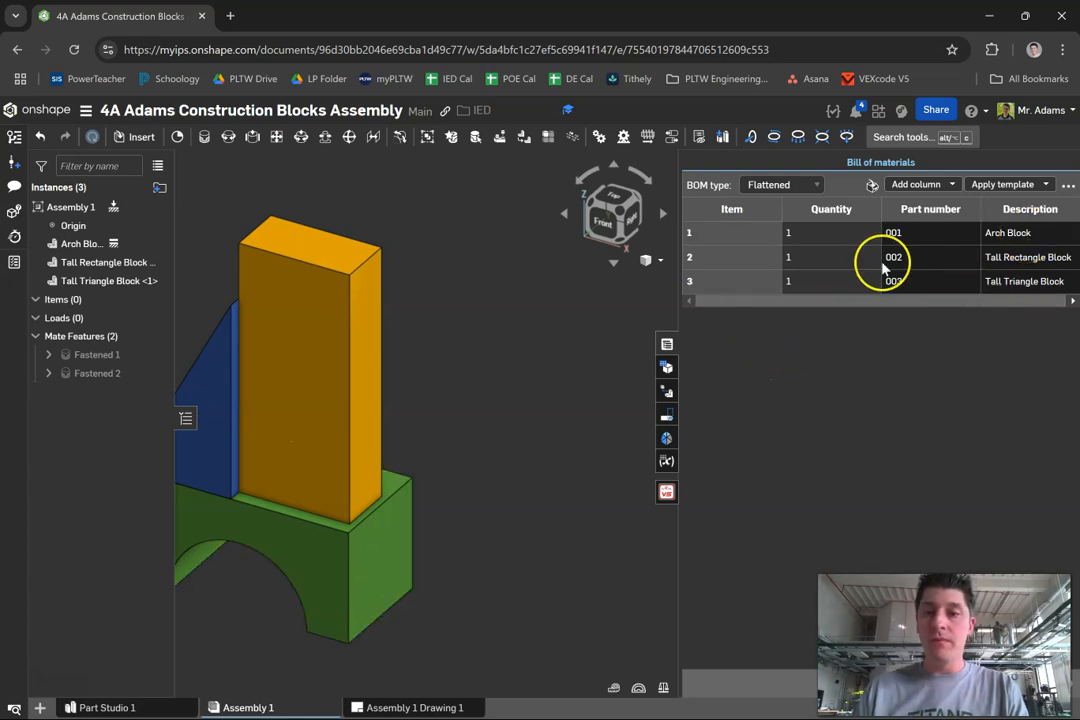
pyautogui.click(670, 394)
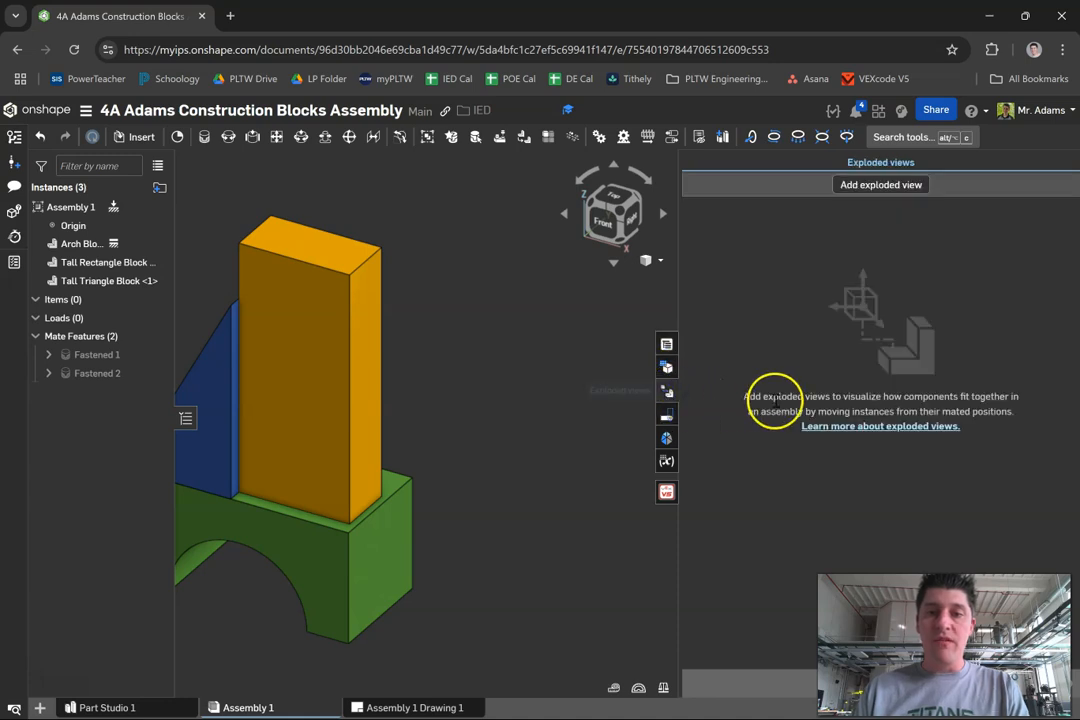
pyautogui.moveTo(536, 338); pyautogui.dragTo(617, 313, button='middle')
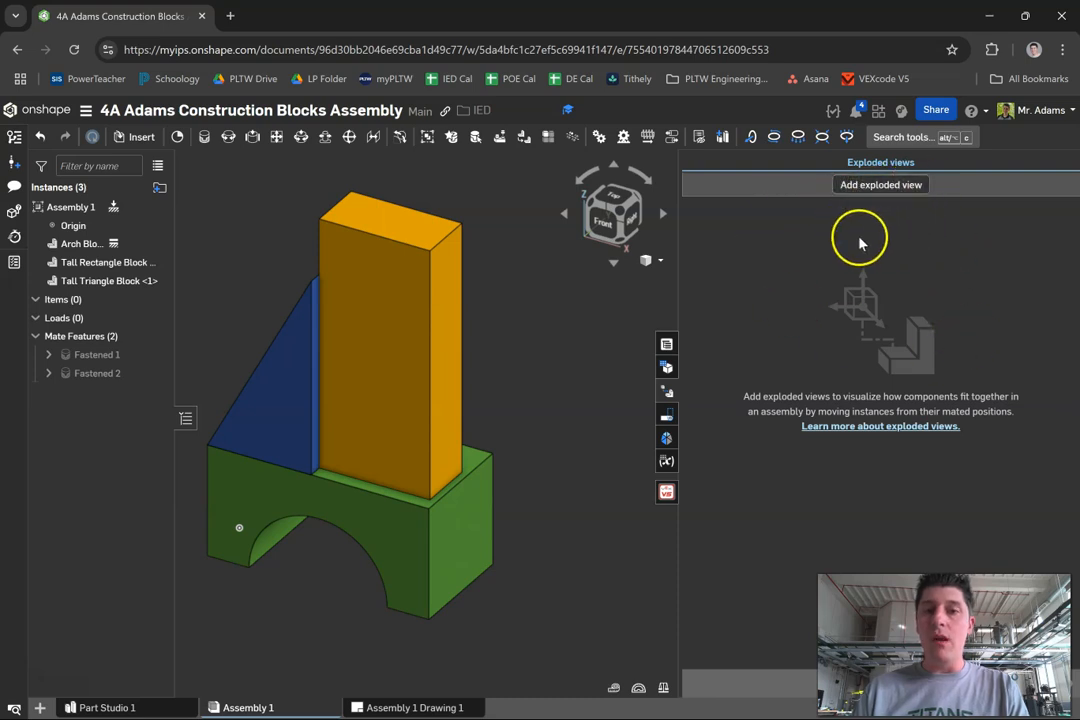
pyautogui.scroll(-2, 552, 352)
pyautogui.moveTo(541, 362); pyautogui.dragTo(521, 389, button='middle')
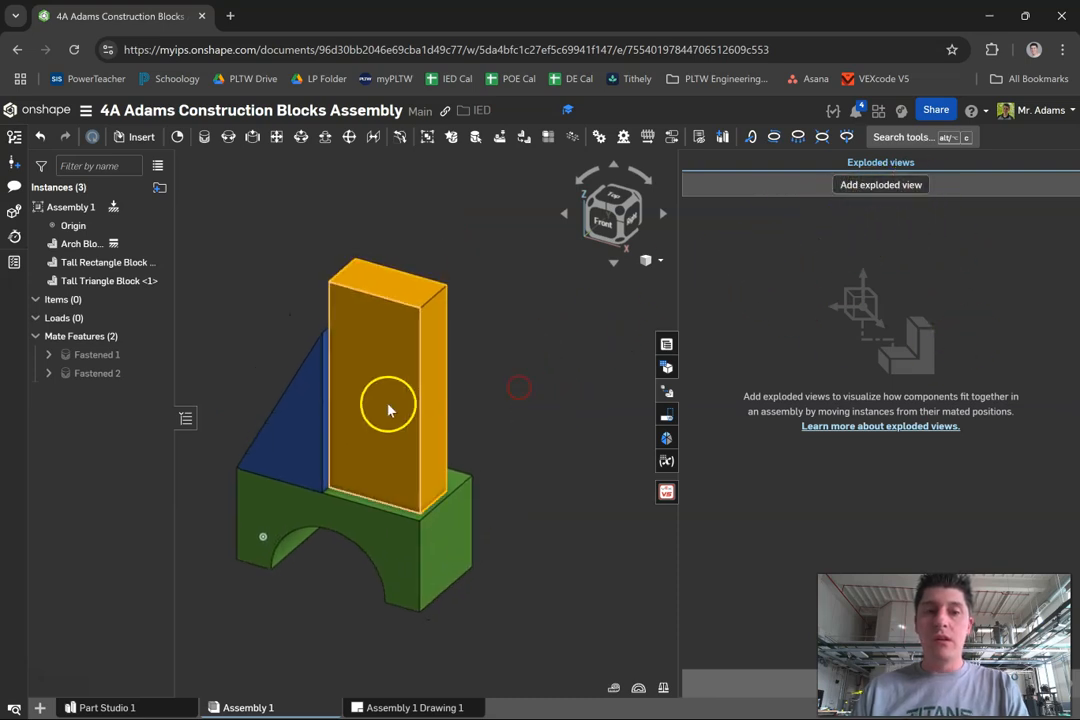
pyautogui.click(187, 420)
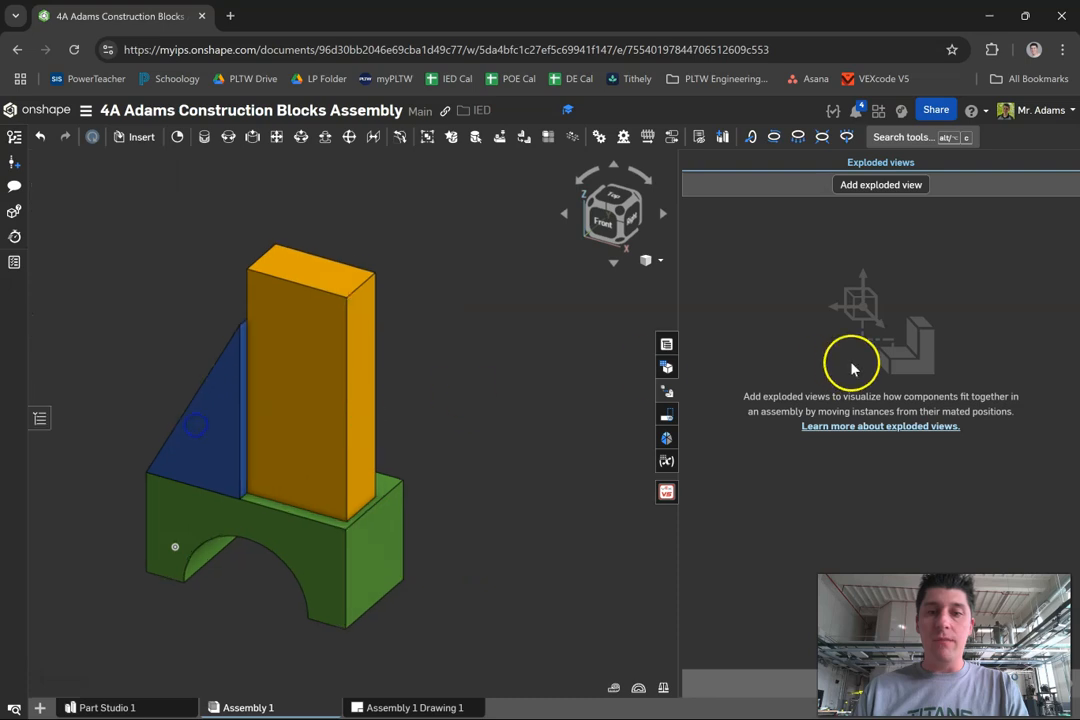
pyautogui.click(885, 186)
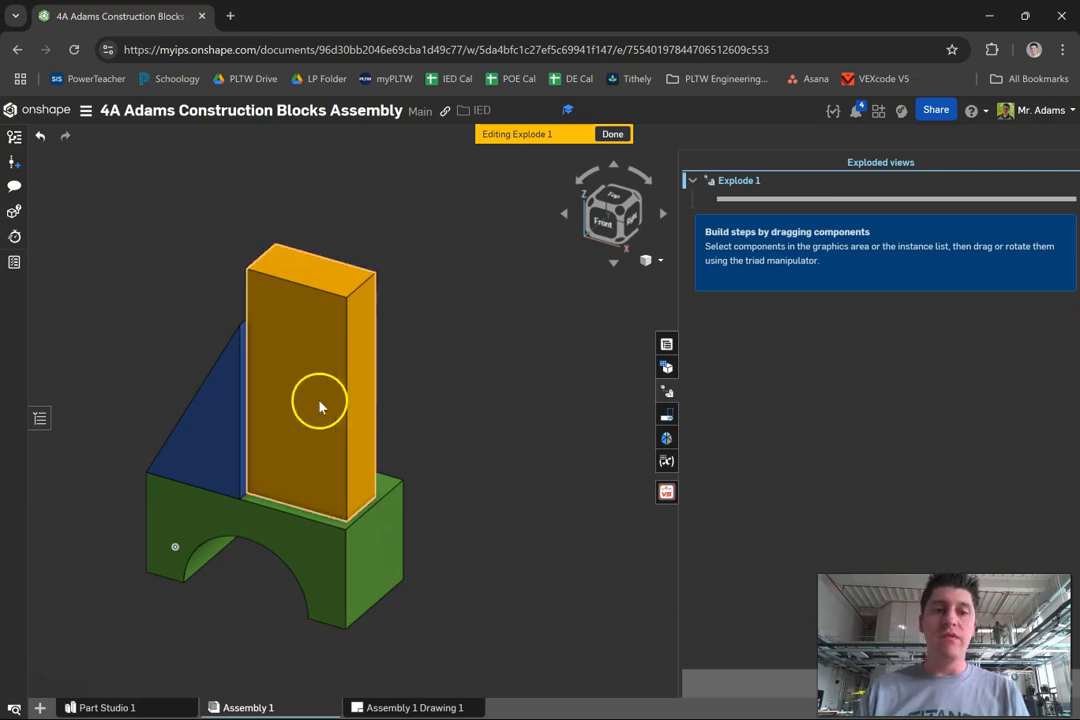
# Explode the Tall Rectangle Block 2 in straight up from the Arch Block, with explode lines.
pyautogui.click(603, 224)
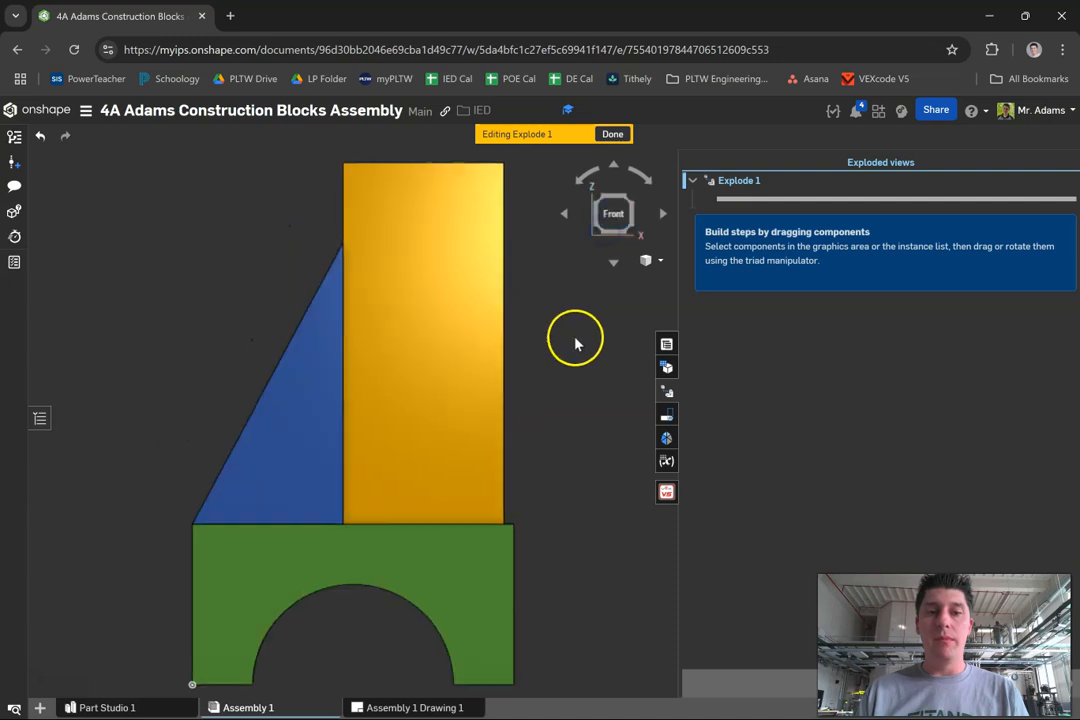
pyautogui.scroll(-1, 447, 363)
pyautogui.moveTo(447, 363); pyautogui.dragTo(368, 397, button='middle')
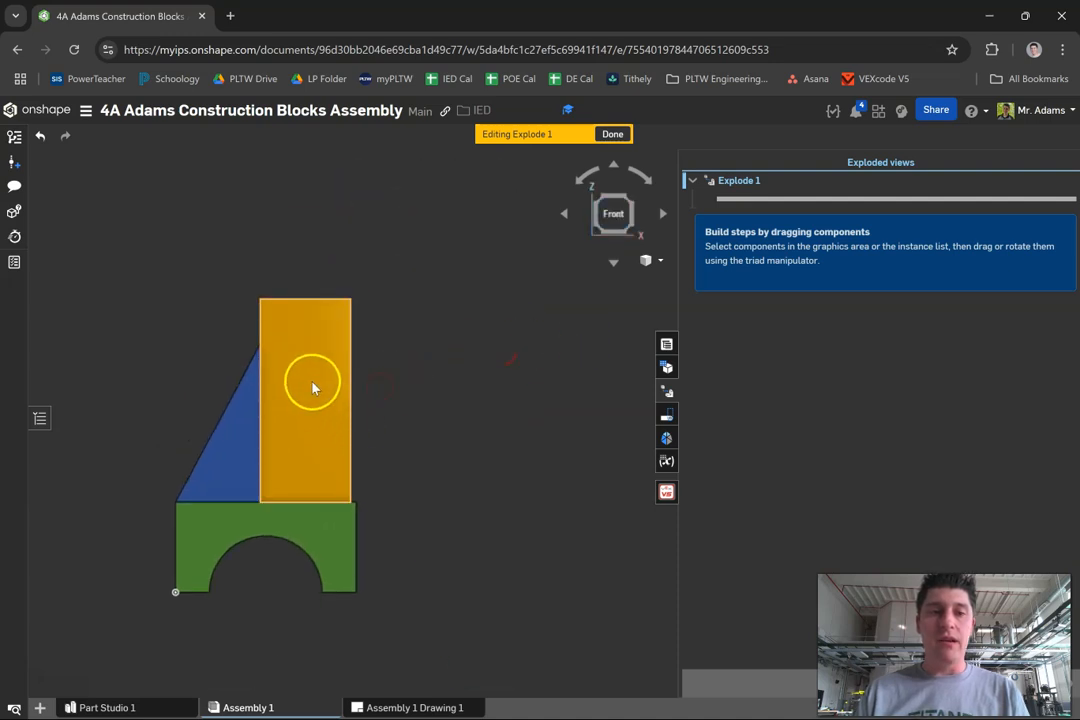
pyautogui.click(312, 388)
pyautogui.moveTo(457, 385); pyautogui.dragTo(458, 428, button='middle')
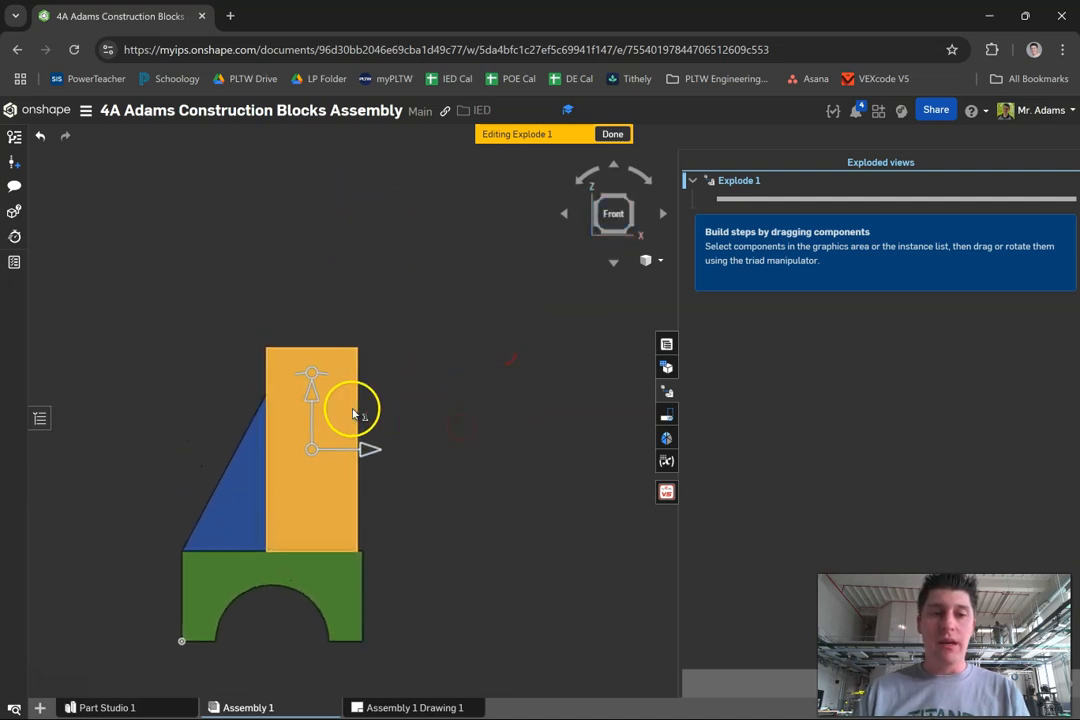
pyautogui.moveTo(312, 399); pyautogui.dragTo(320, 287)
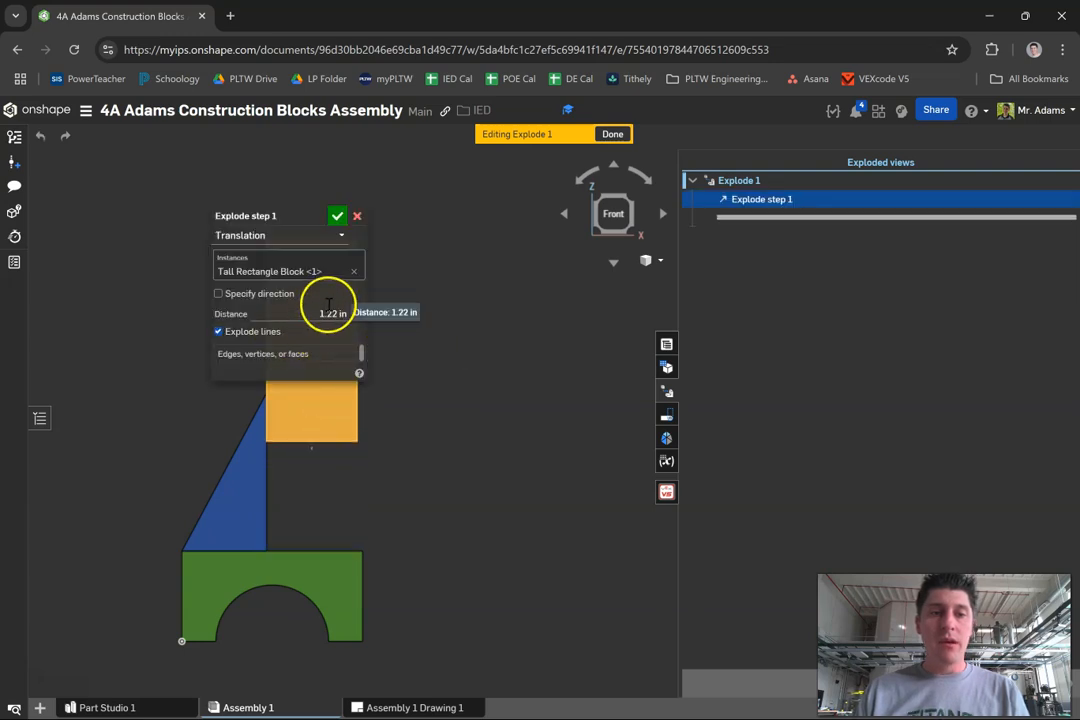
pyautogui.write('2')
pyautogui.press('Return')
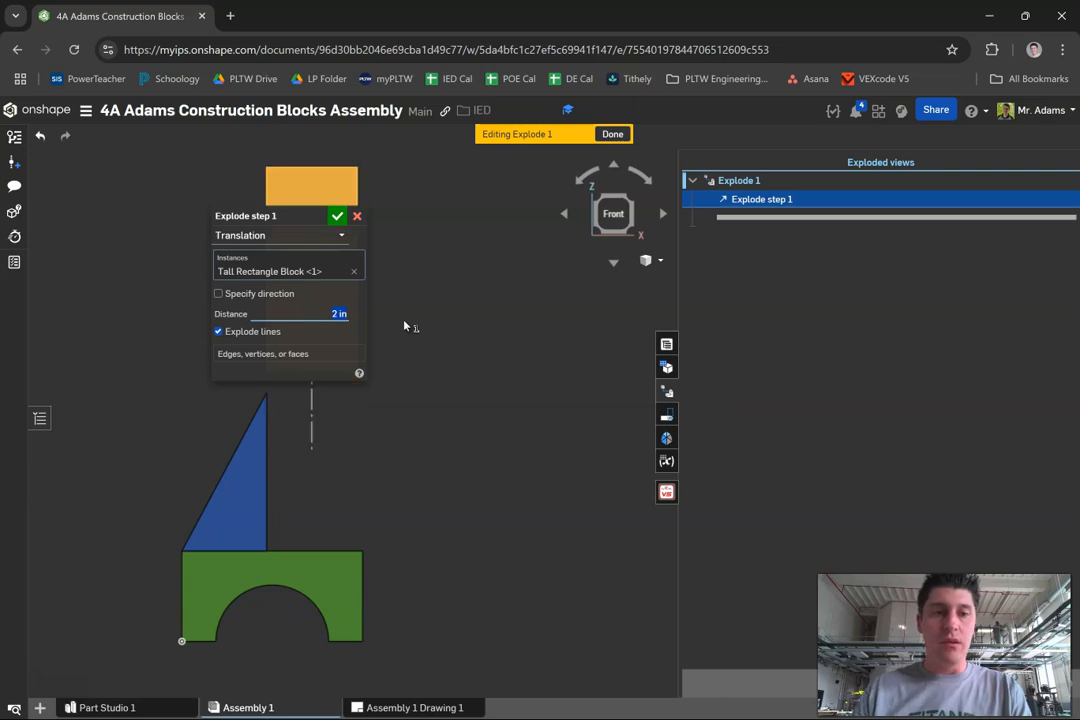
pyautogui.moveTo(254, 210); pyautogui.dragTo(461, 254)
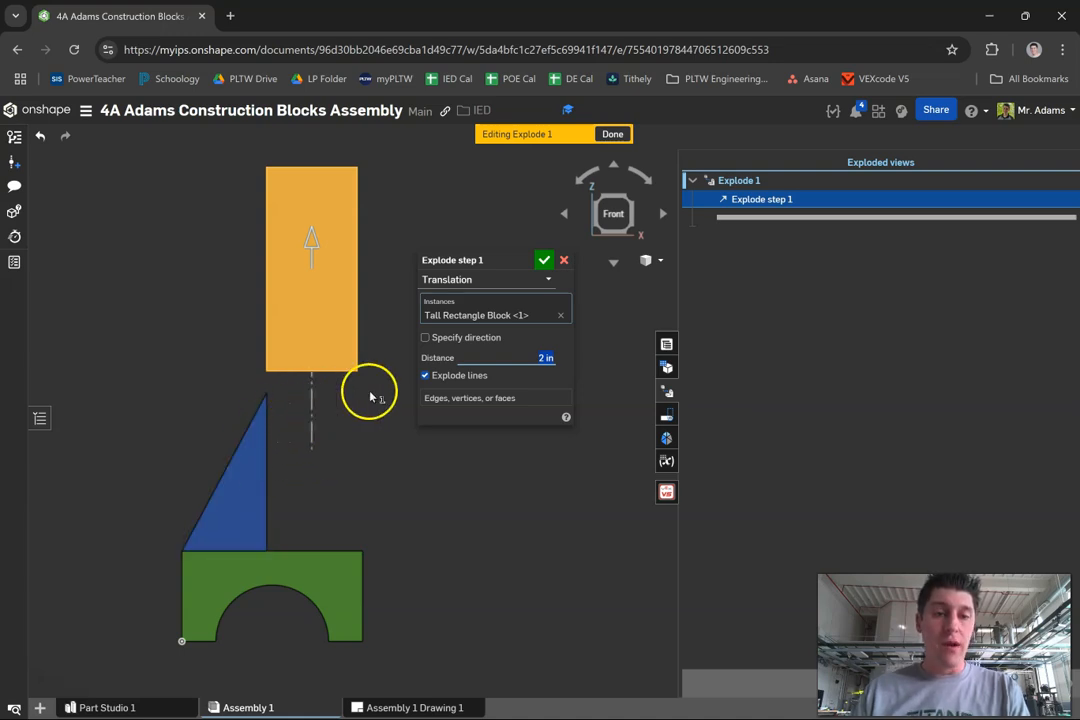
pyautogui.click(544, 262)
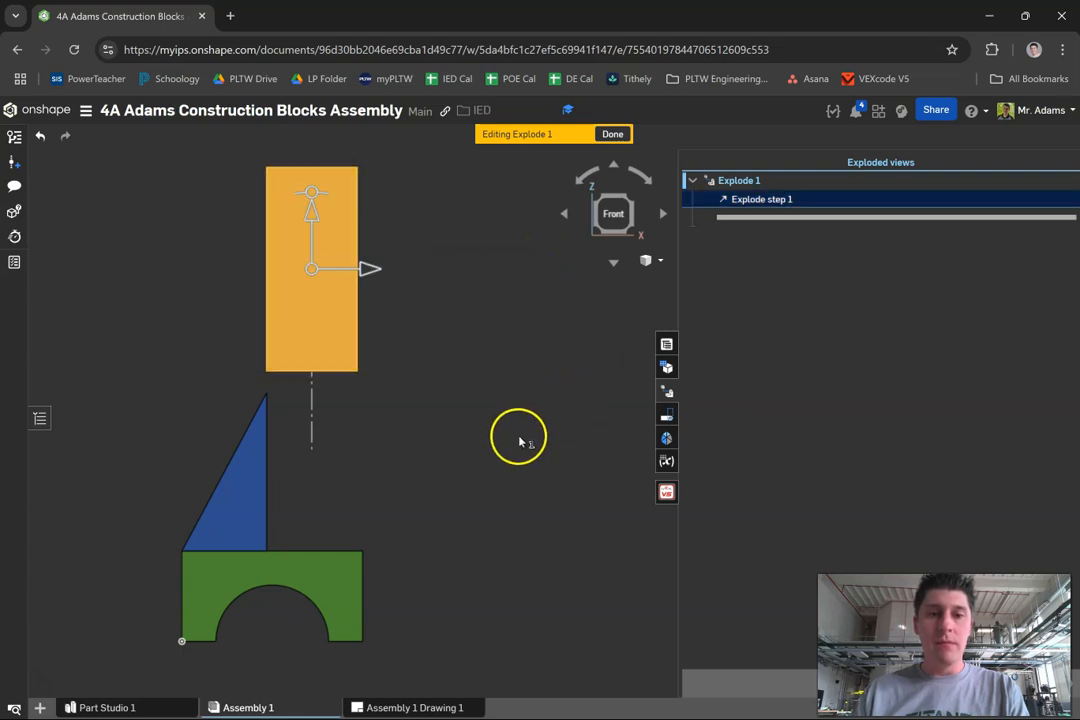
# Explode the Tall Triangle Block sideways away from the Arch Block by -2 in along the X direction.
pyautogui.click(241, 498)
pyautogui.moveTo(360, 497); pyautogui.dragTo(445, 476, button='middle')
pyautogui.moveTo(376, 462); pyautogui.dragTo(227, 467)
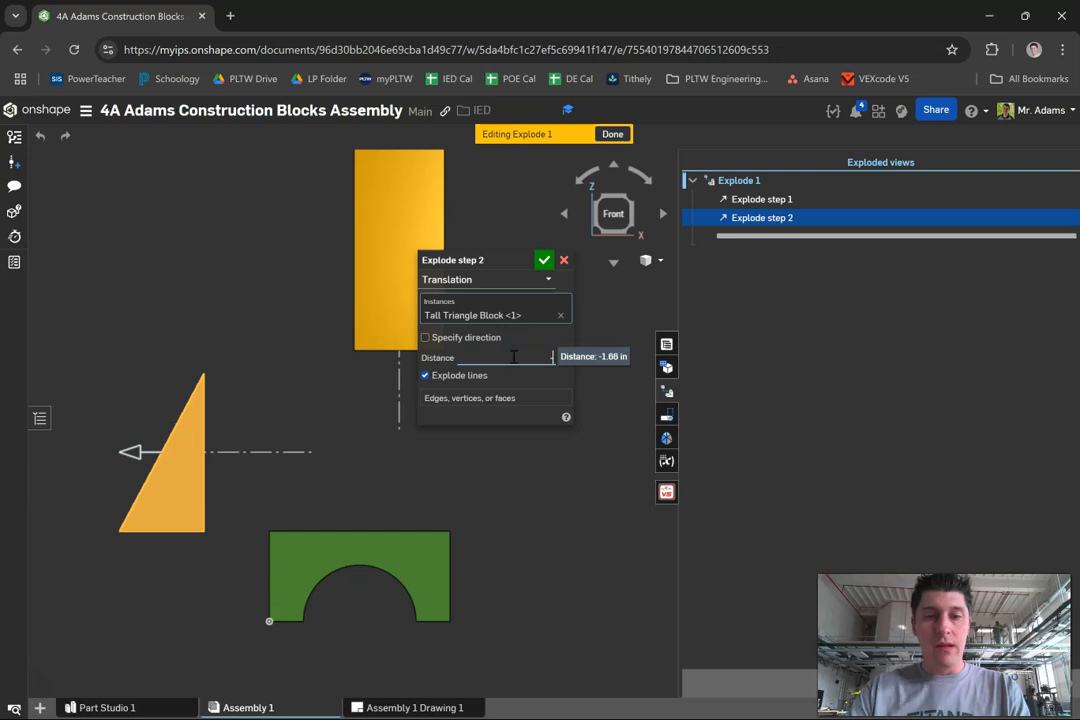
pyautogui.press('Return')
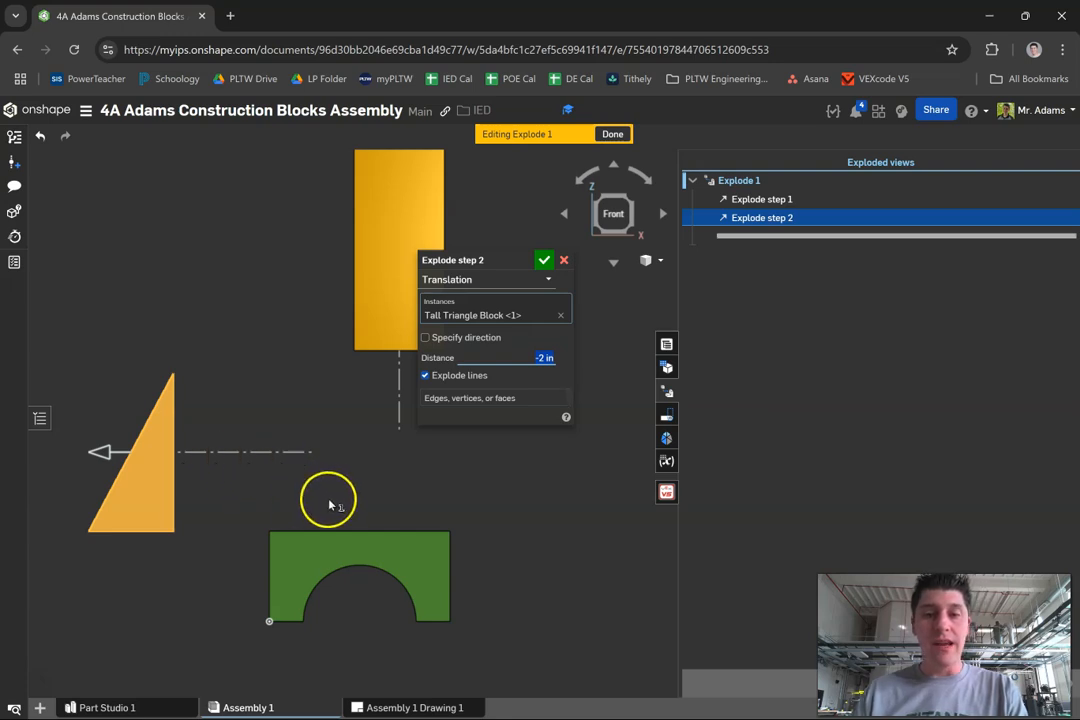
pyautogui.click(542, 261)
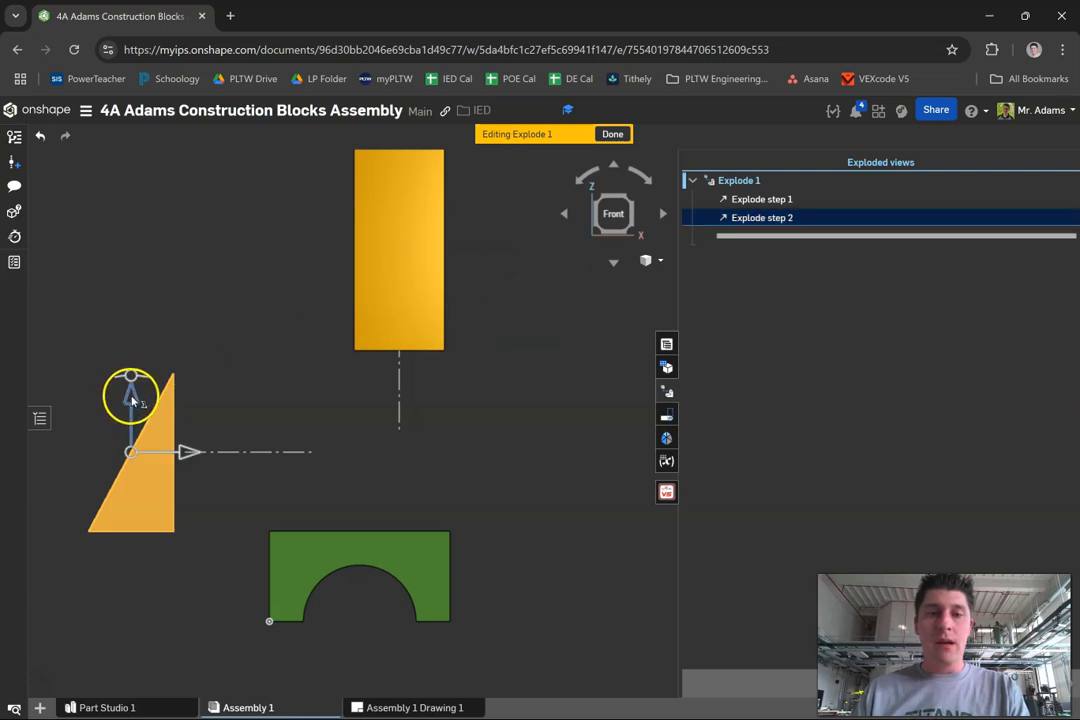
# Add another explode step that raises the Tall Triangle Block 2 in vertically.
pyautogui.moveTo(133, 400); pyautogui.dragTo(136, 196)
pyautogui.click(545, 358)
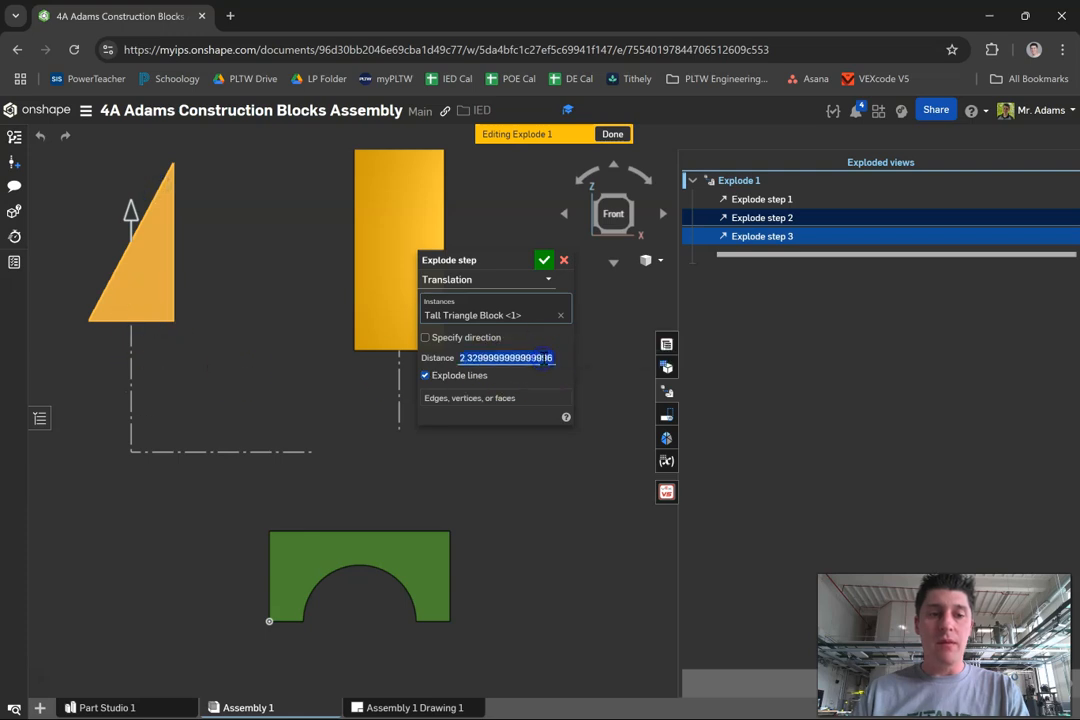
pyautogui.write('2')
pyautogui.press('Return')
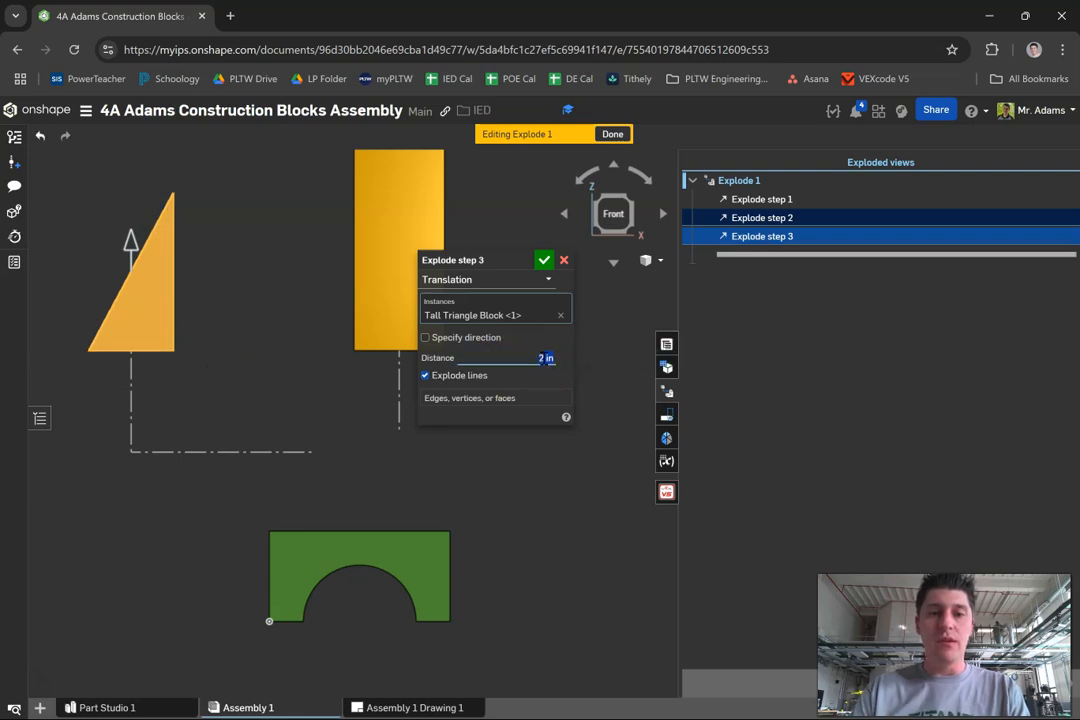
pyautogui.click(546, 260)
# Check the exploded arrangement of the blocks and finish editing the exploded view.
pyautogui.scroll(-1, 576, 342)
pyautogui.moveTo(576, 340); pyautogui.dragTo(511, 372, button='middle')
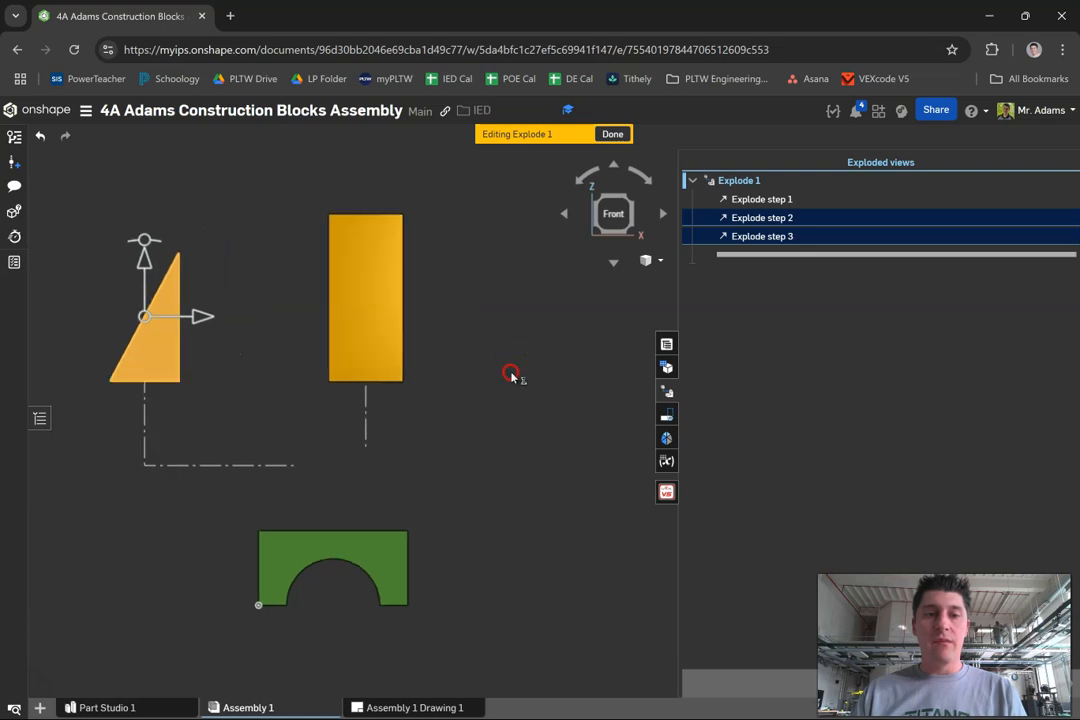
pyautogui.moveTo(460, 448); pyautogui.dragTo(483, 397, button='right')
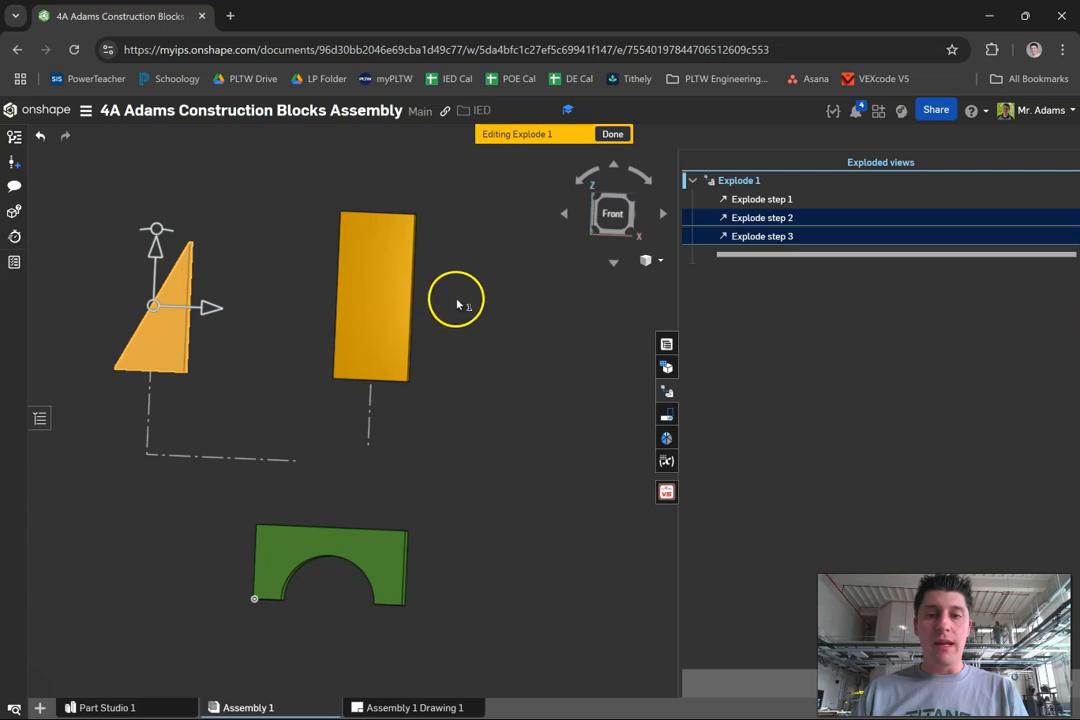
pyautogui.click(612, 136)
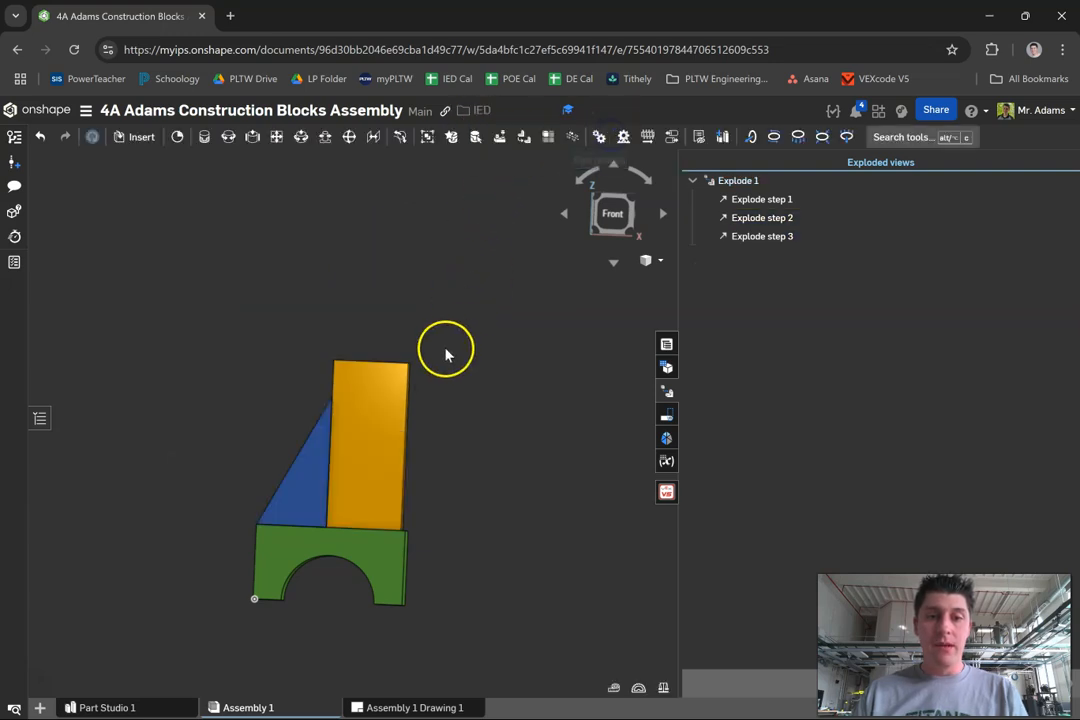
pyautogui.click(748, 198)
pyautogui.click(730, 258)
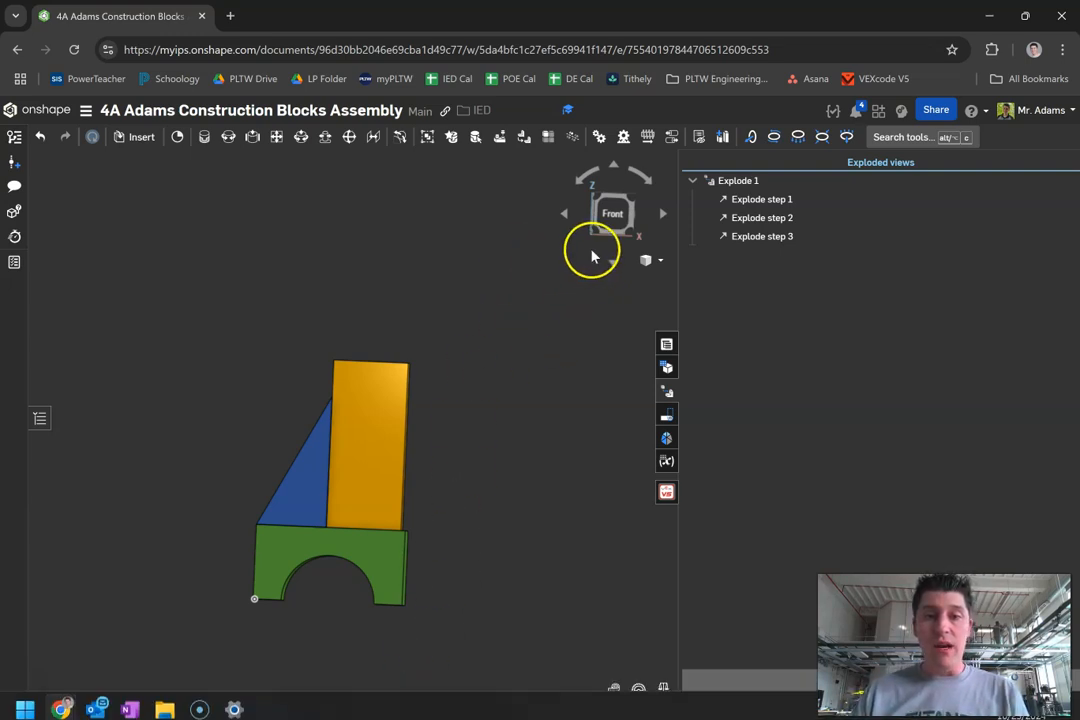
# Update the assembly drawing and insert a Front view of Assembly 1 in the Explode 1 position above the BOM table.
pyautogui.click(437, 708)
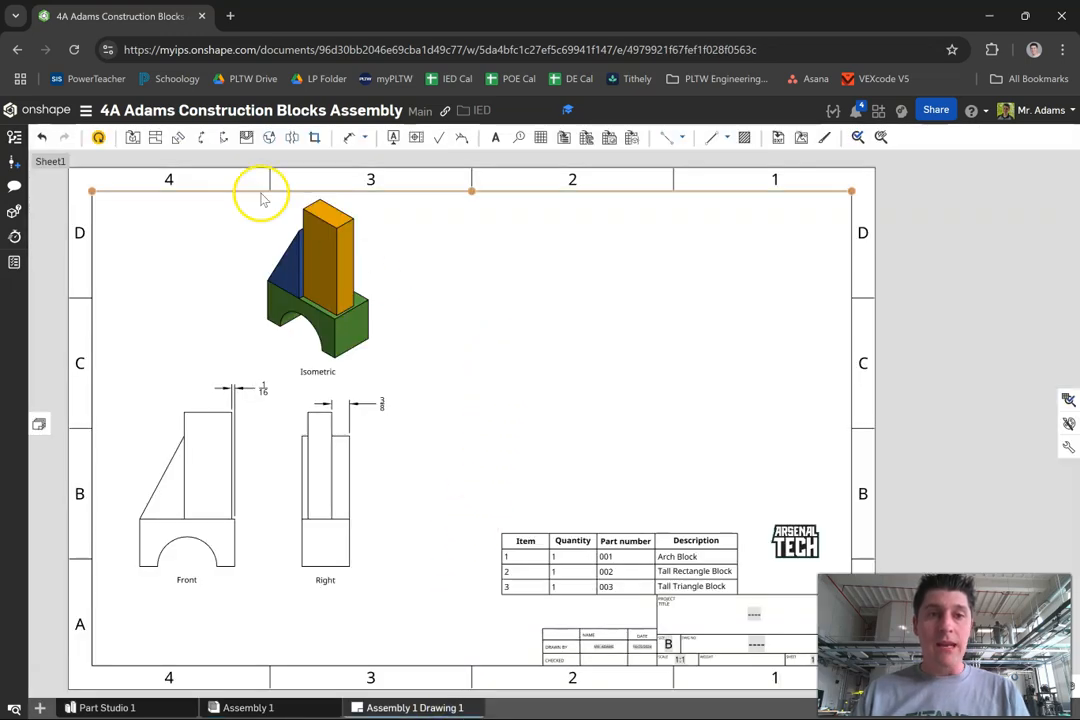
pyautogui.click(98, 139)
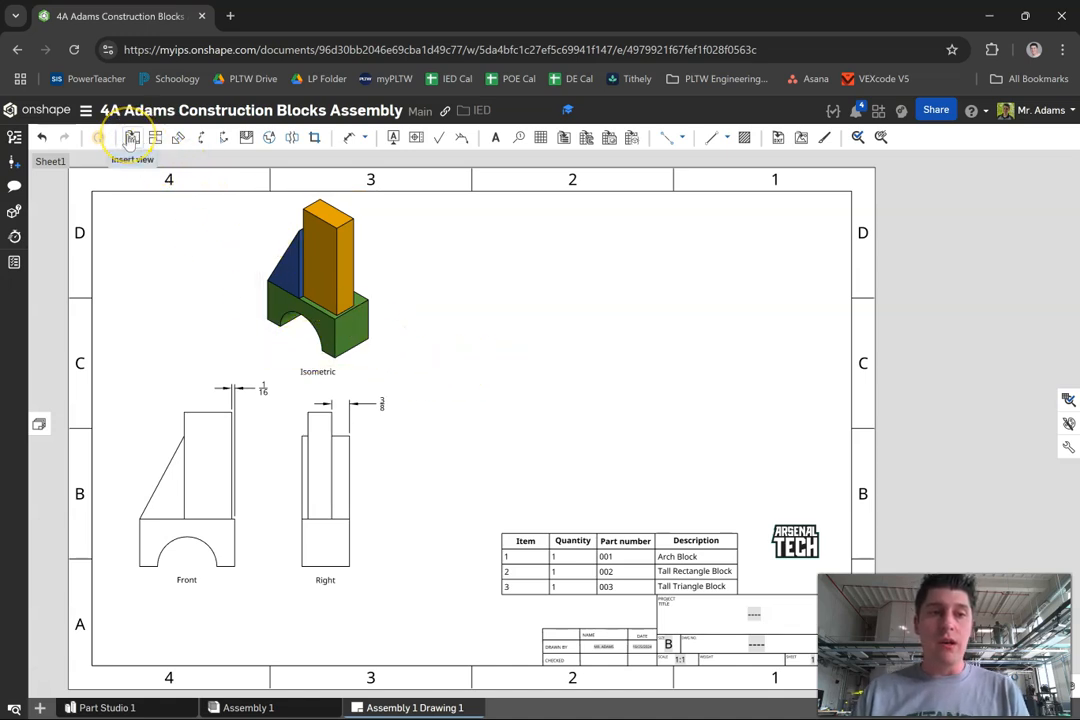
pyautogui.click(129, 138)
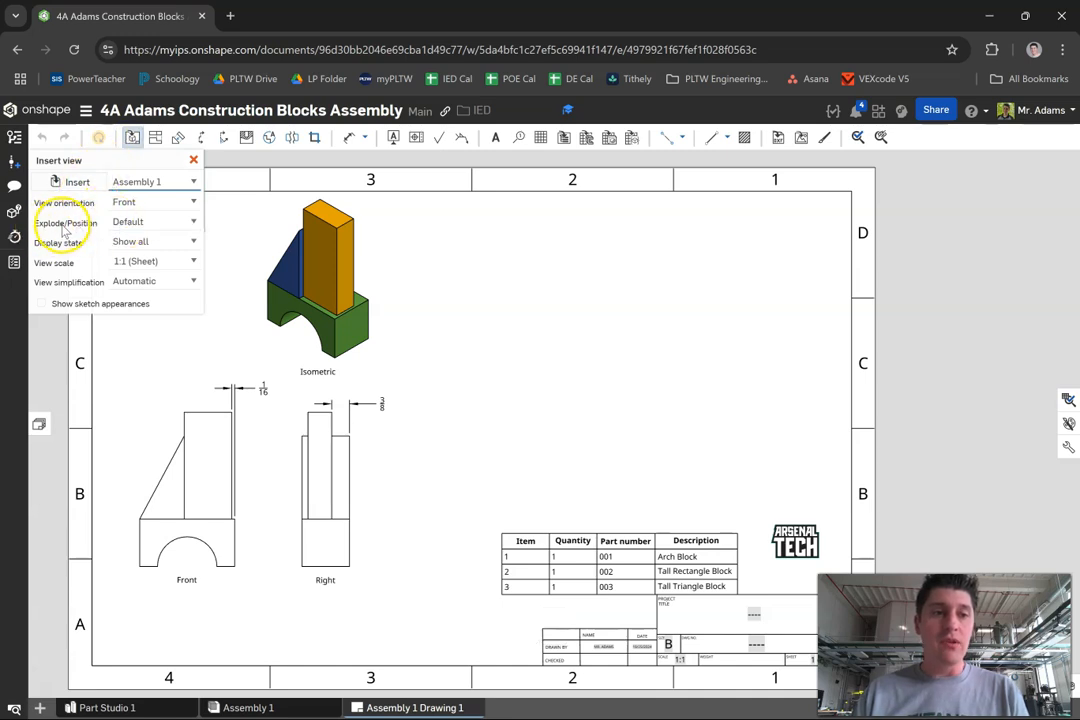
pyautogui.click(127, 226)
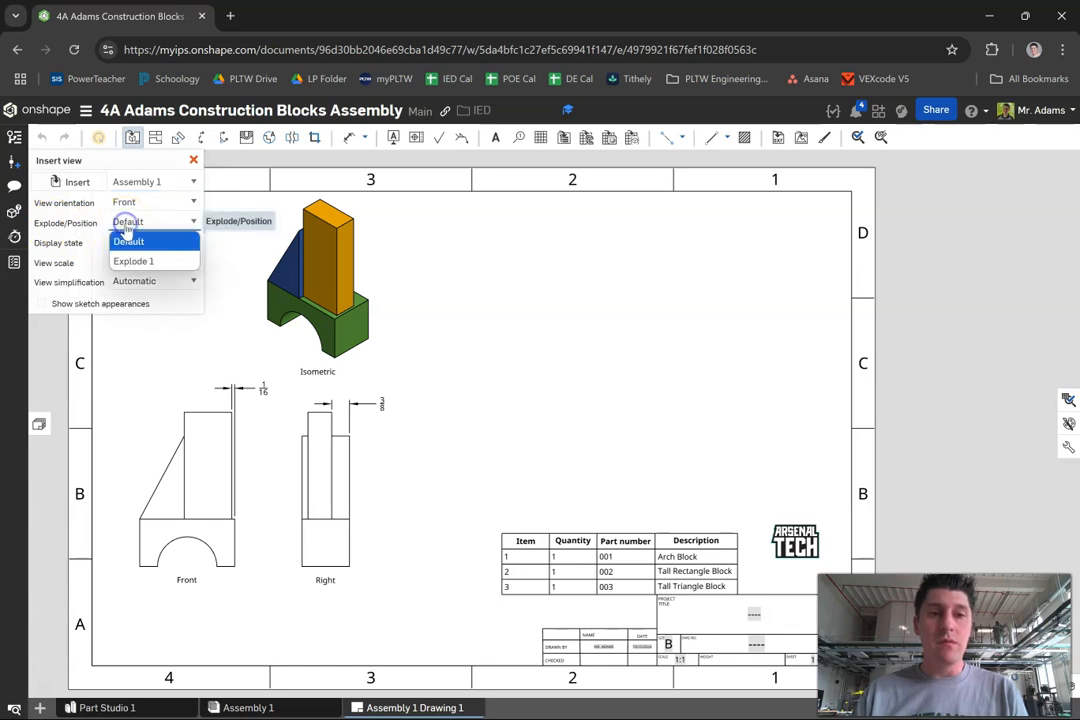
pyautogui.click(156, 264)
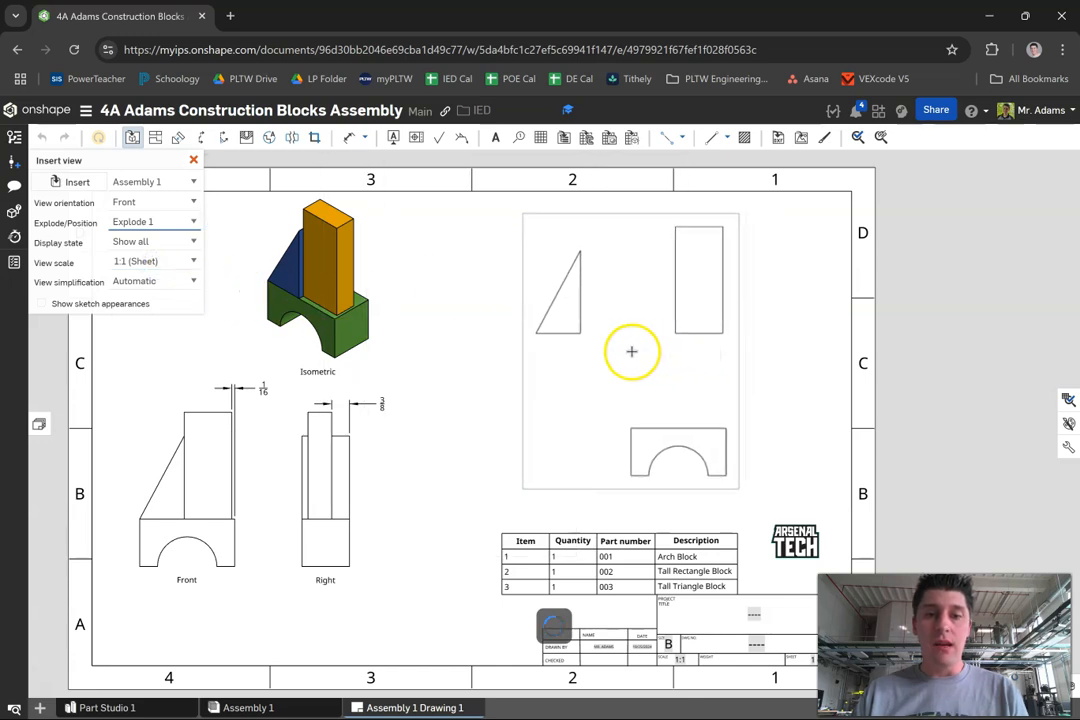
pyautogui.click(634, 351)
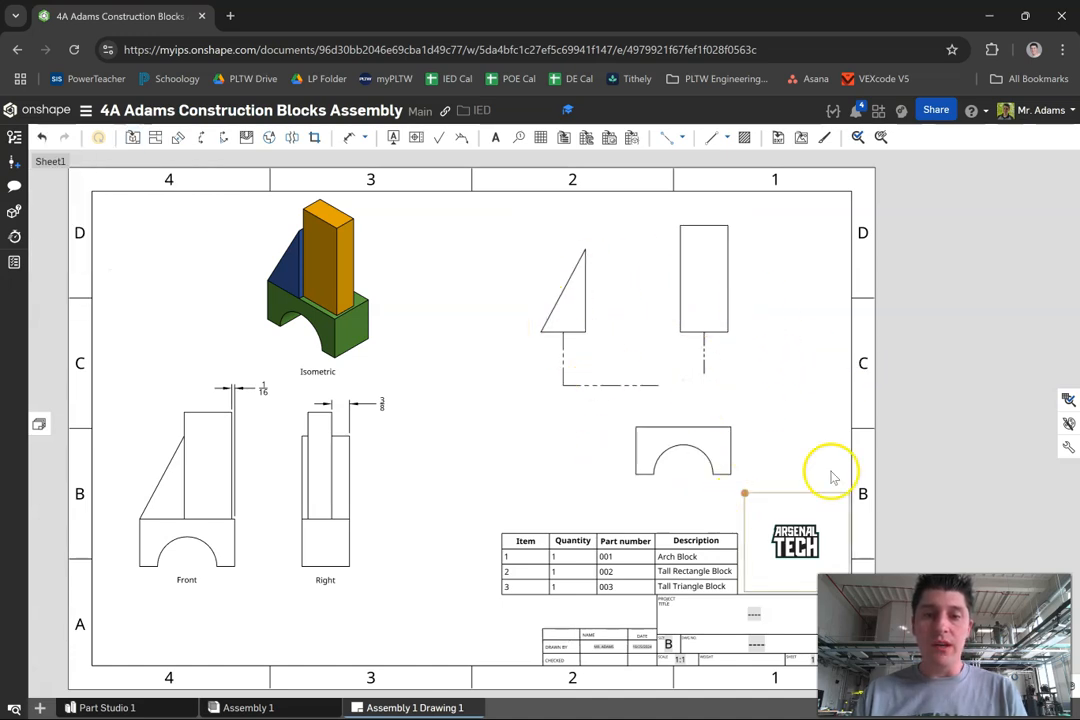
# Check the reference drawing and add circular item-number callouts to the Tall Rectangle Block, Arch Block and Tall Triangle Block in the exploded view.
pyautogui.hotkey('alt', 'Tab')
pyautogui.press('Tab')
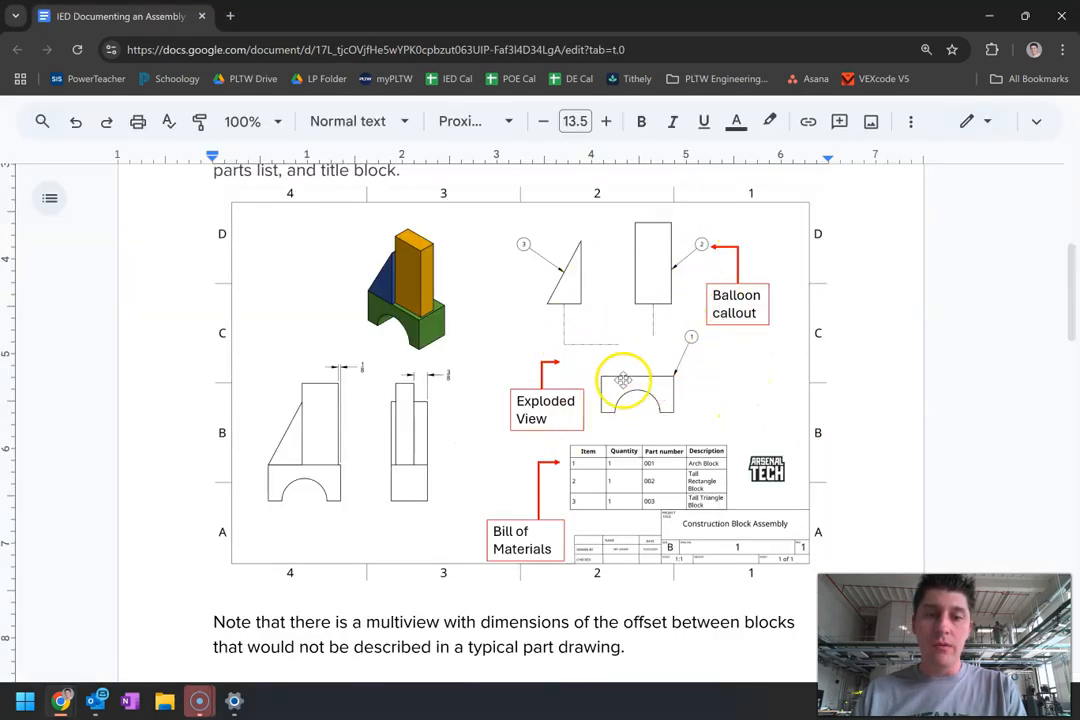
pyautogui.hotkey('alt', 'Tab')
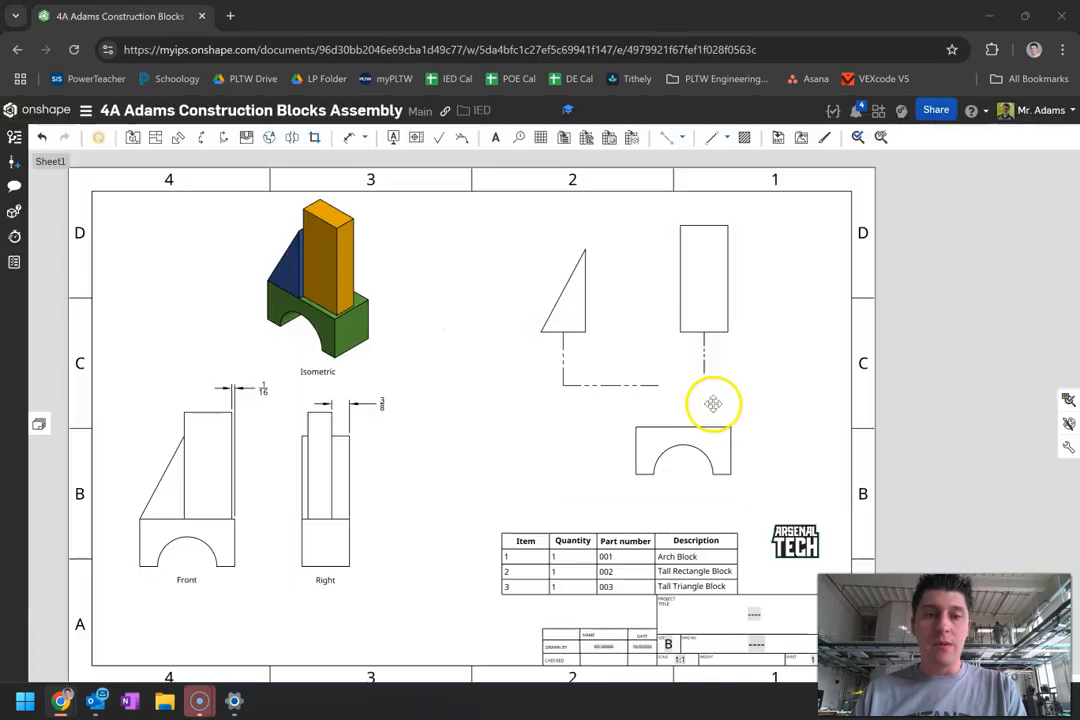
pyautogui.click(519, 139)
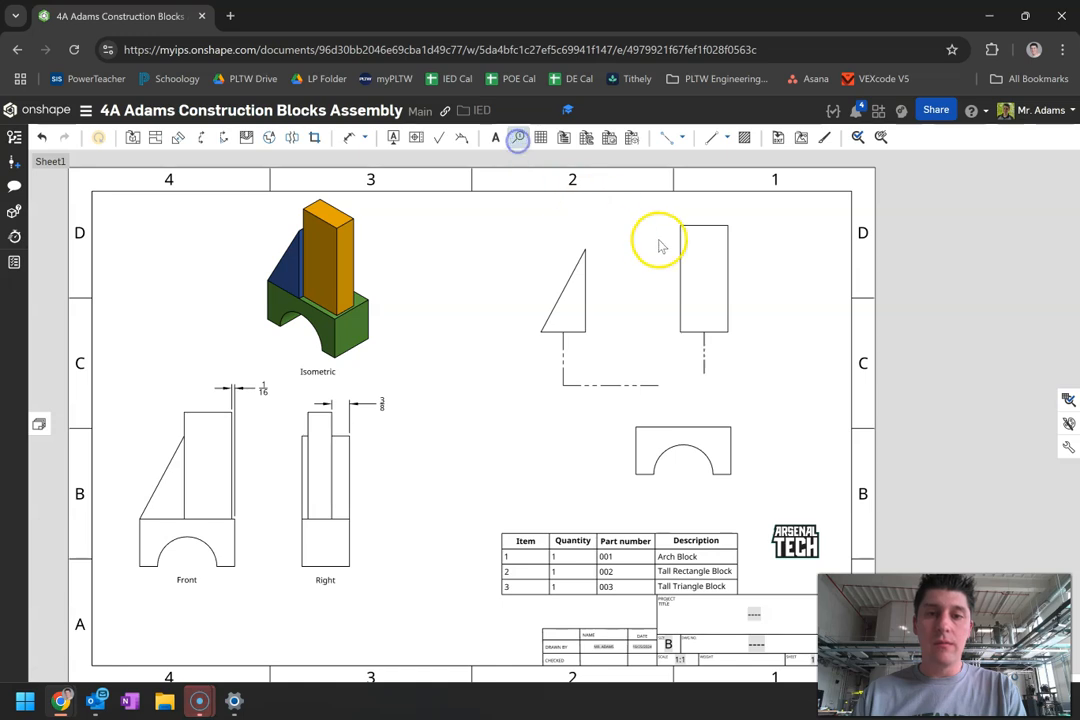
pyautogui.click(728, 279)
pyautogui.click(777, 248)
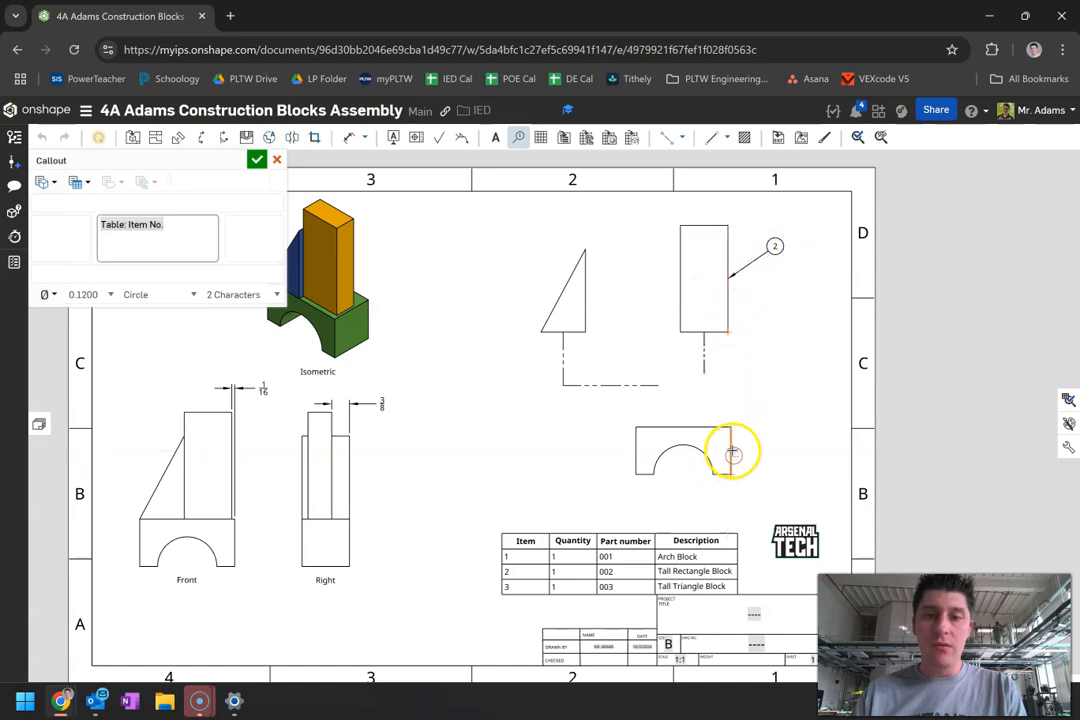
pyautogui.click(731, 449)
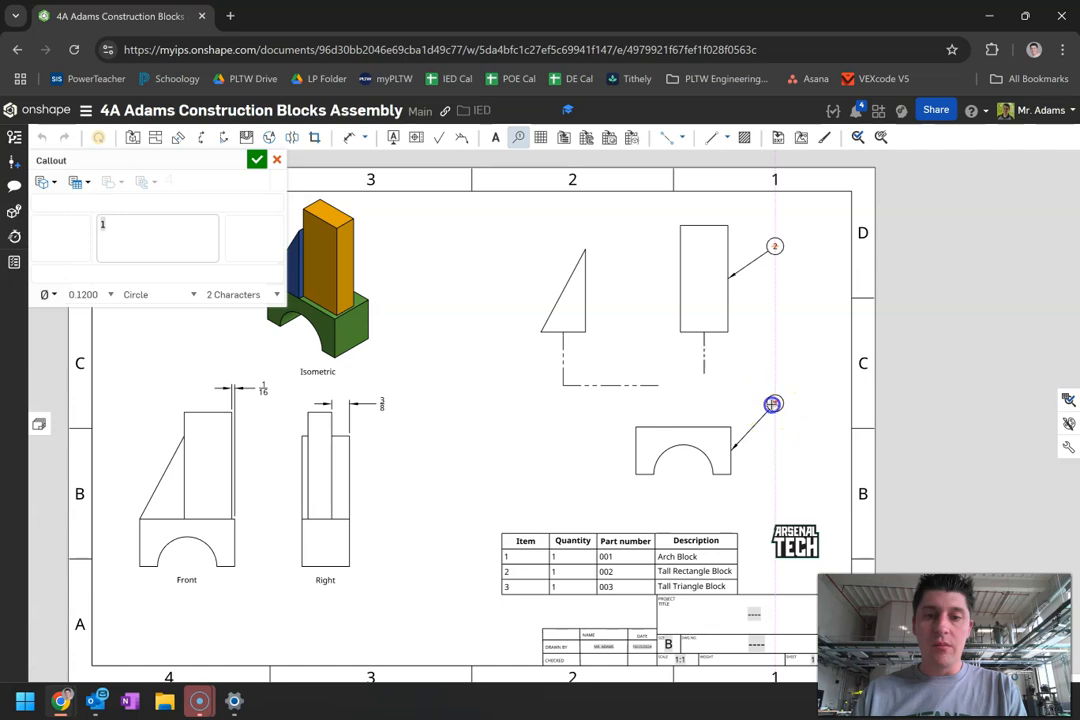
pyautogui.click(773, 403)
pyautogui.click(585, 293)
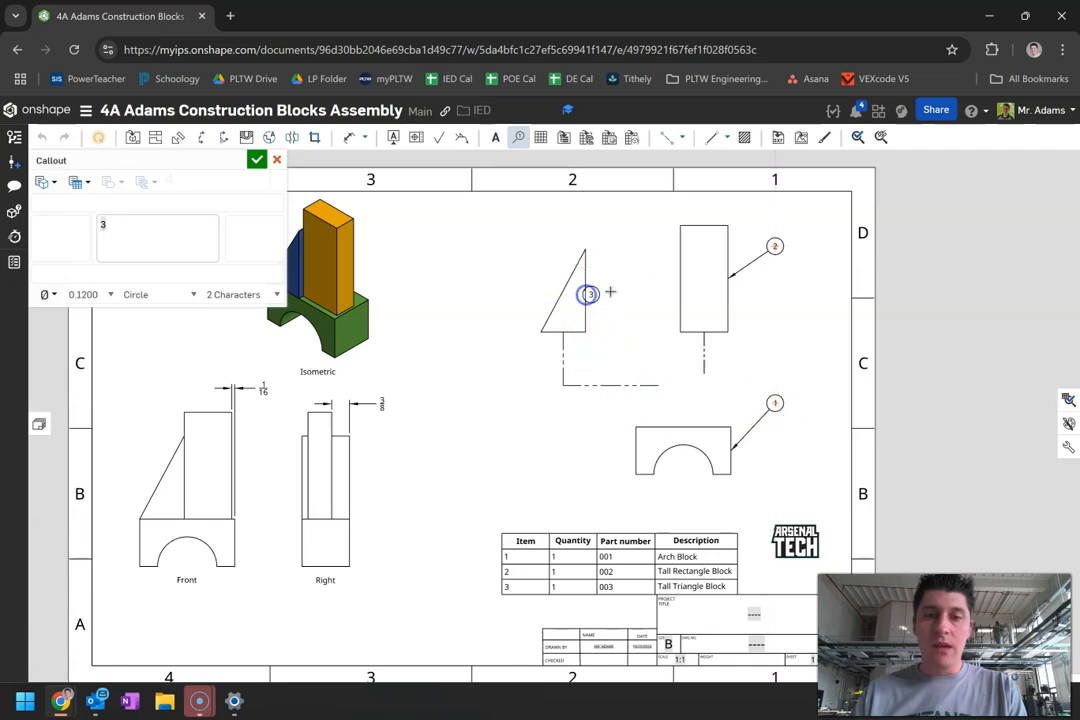
pyautogui.click(630, 260)
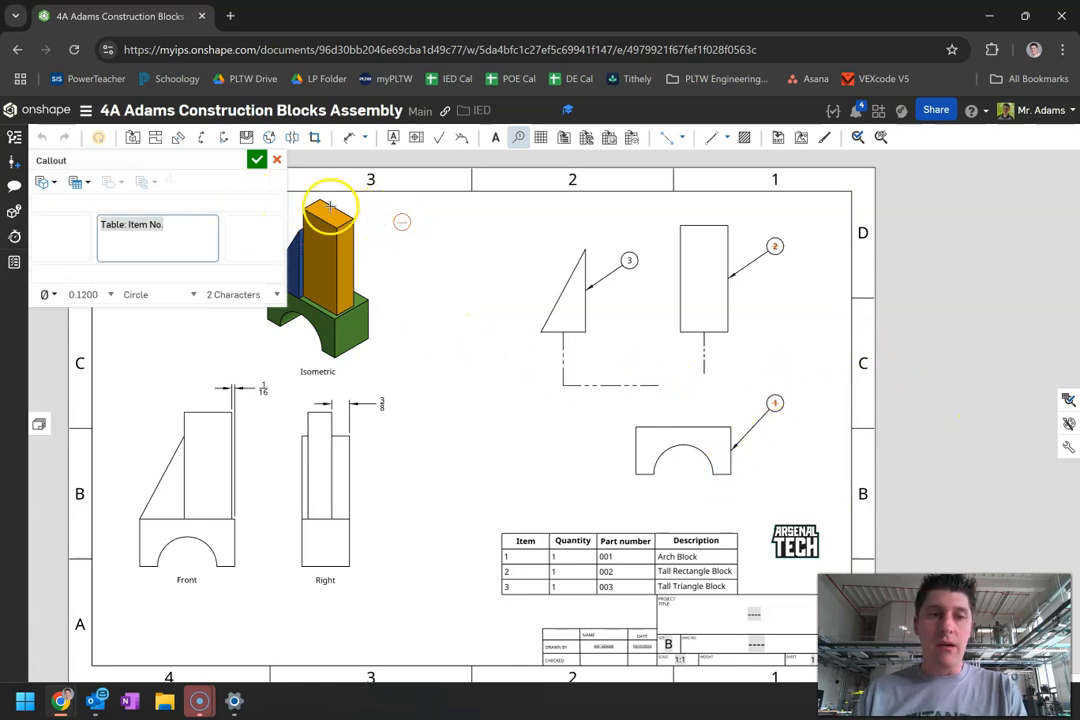
pyautogui.click(160, 226)
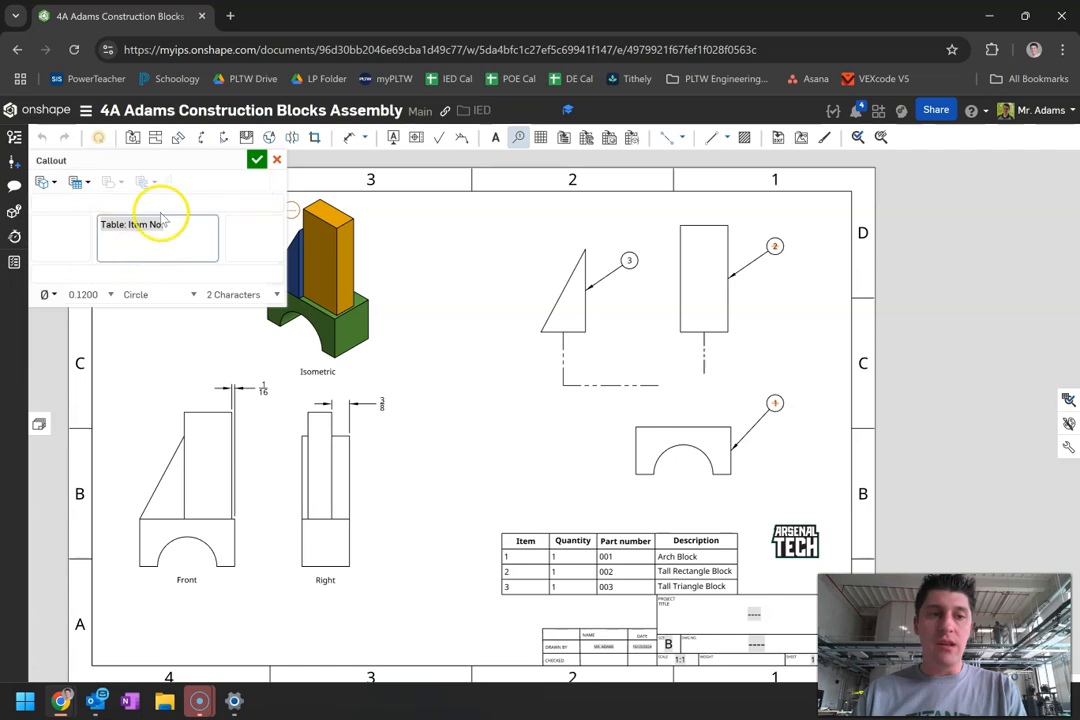
pyautogui.click(257, 162)
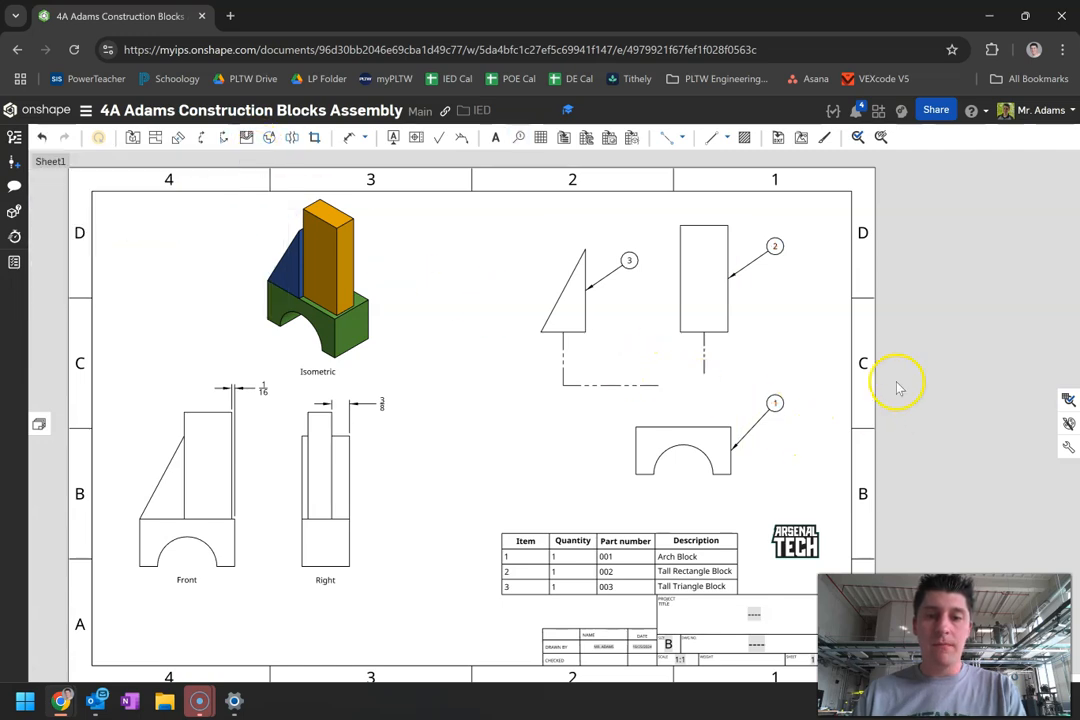
# Add a two-sentence note below the Right view: "All tolerances are +/-0.01 INCHES" and "All parts assembled with wood glue".
pyautogui.click(515, 548)
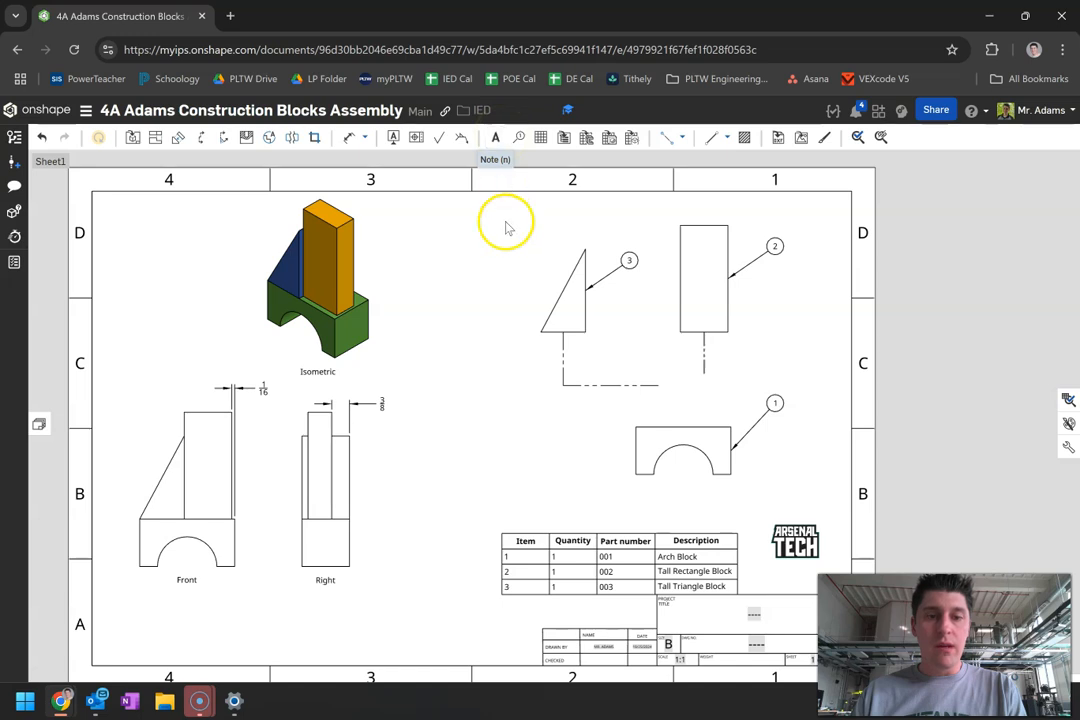
pyautogui.click(498, 142)
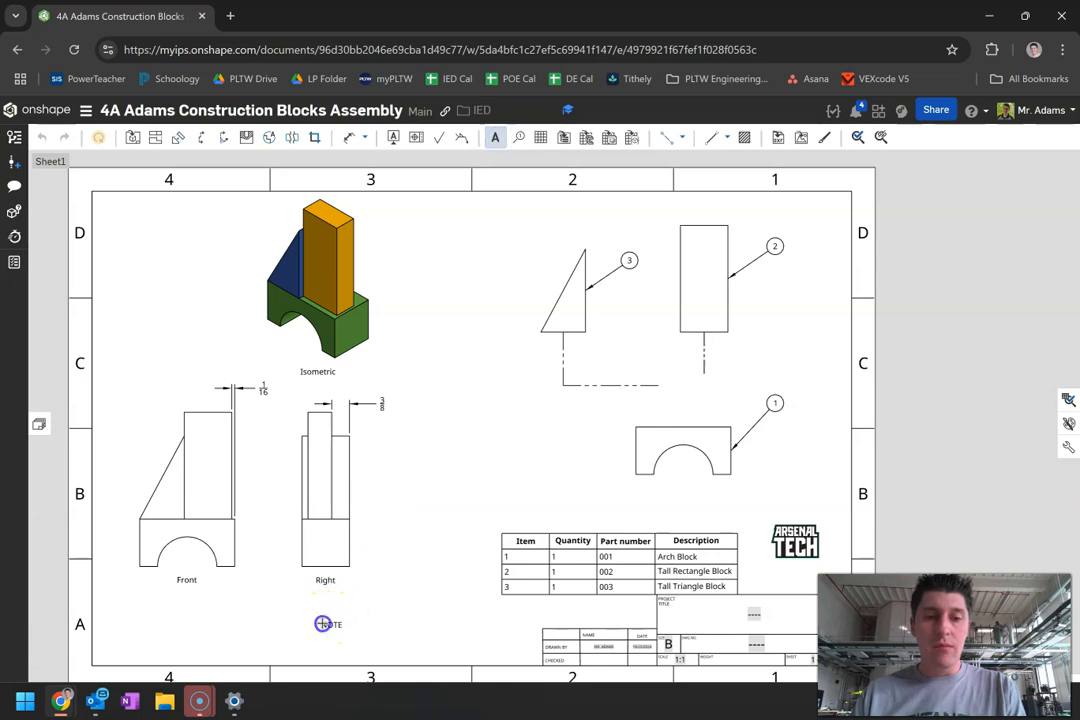
pyautogui.click(323, 624)
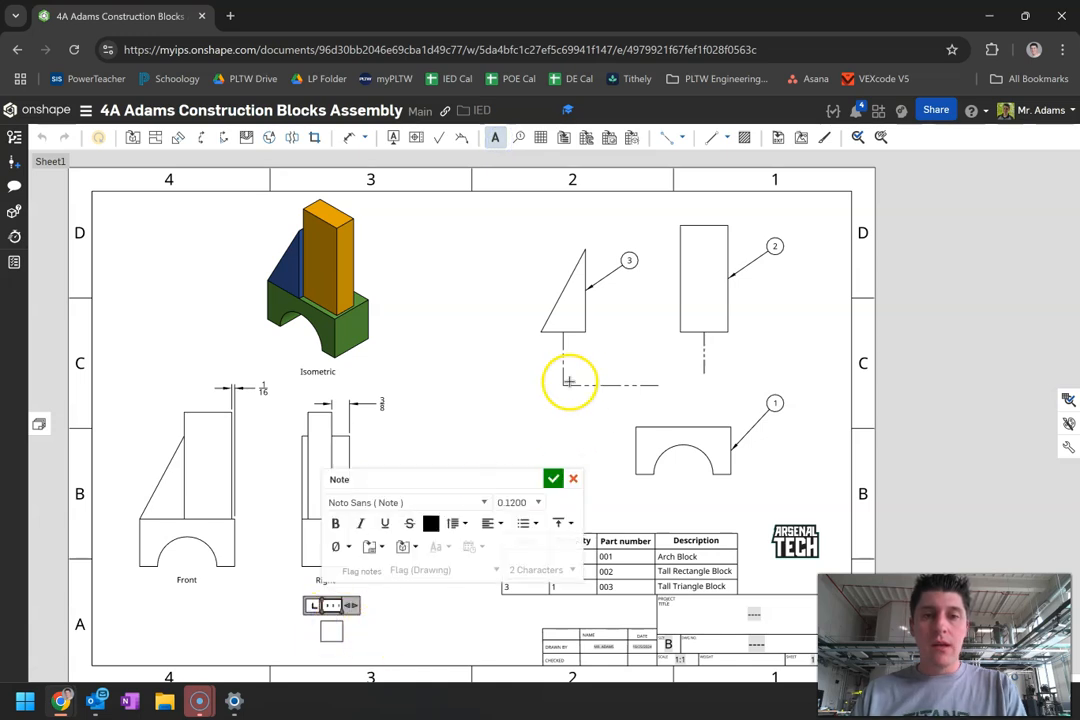
pyautogui.hotkey('alt', 'Tab')
pyautogui.scroll(-20, 569, 381)
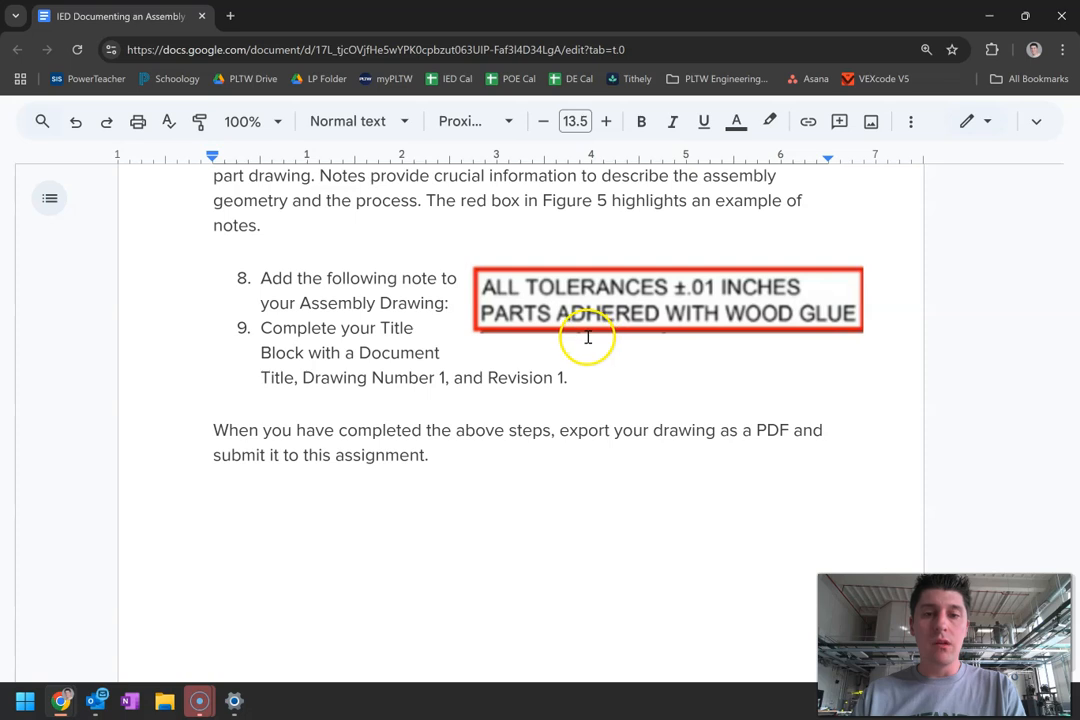
pyautogui.hotkey('alt', 'Tab')
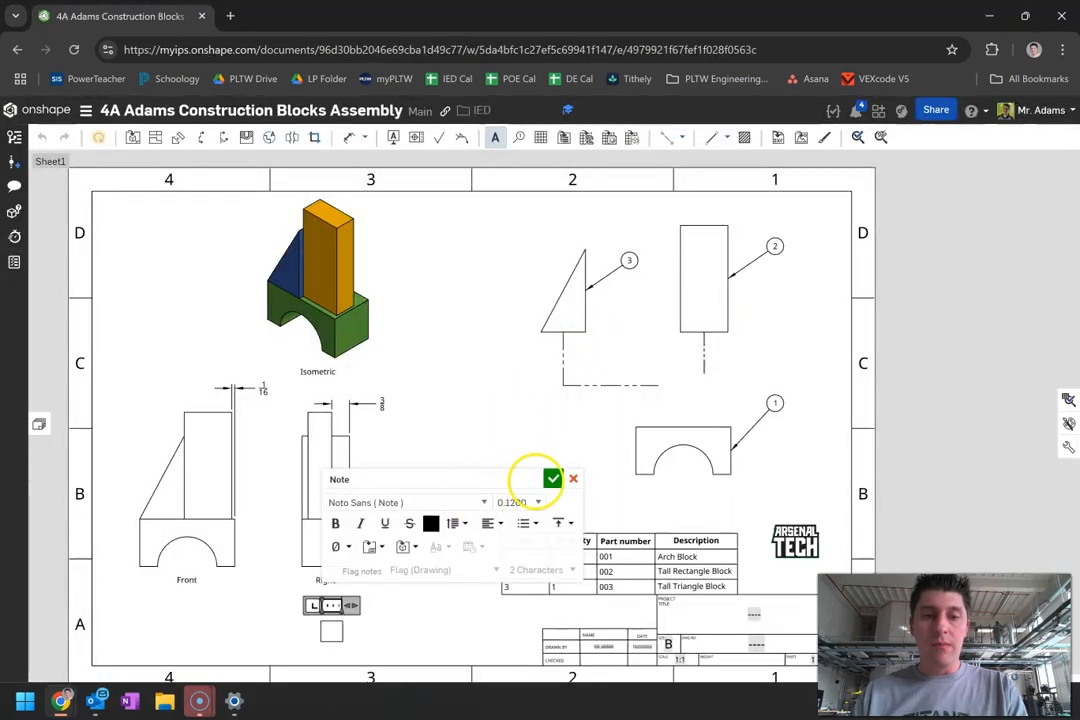
pyautogui.write('All tolerances are +')
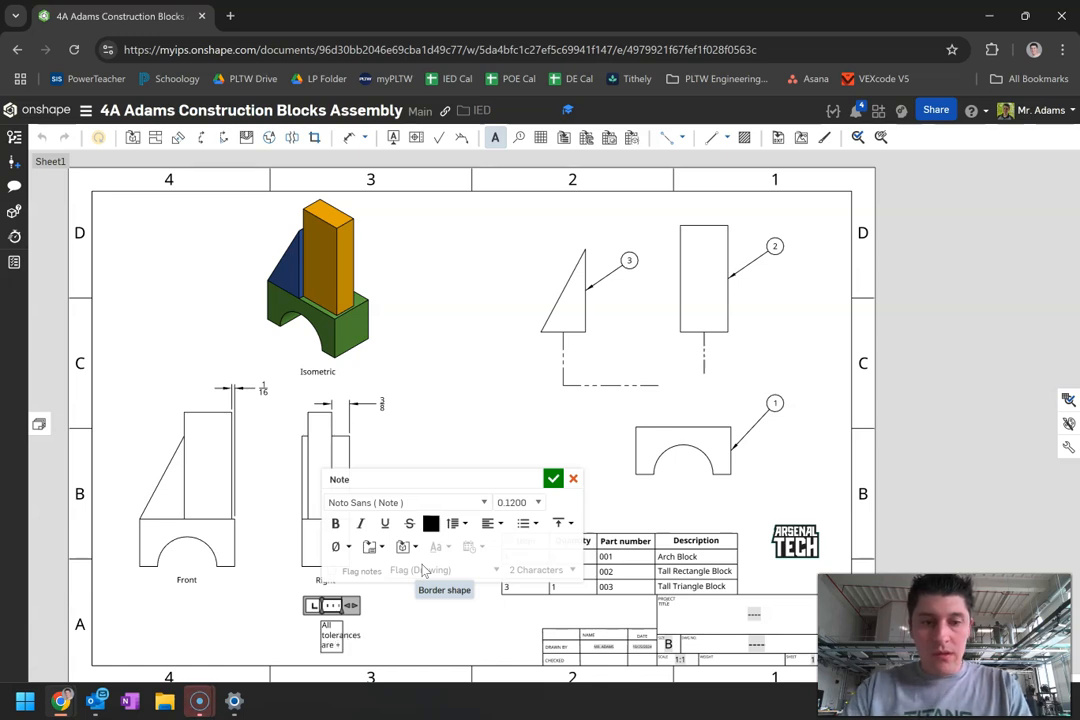
pyautogui.write('-0.01 INCHES')
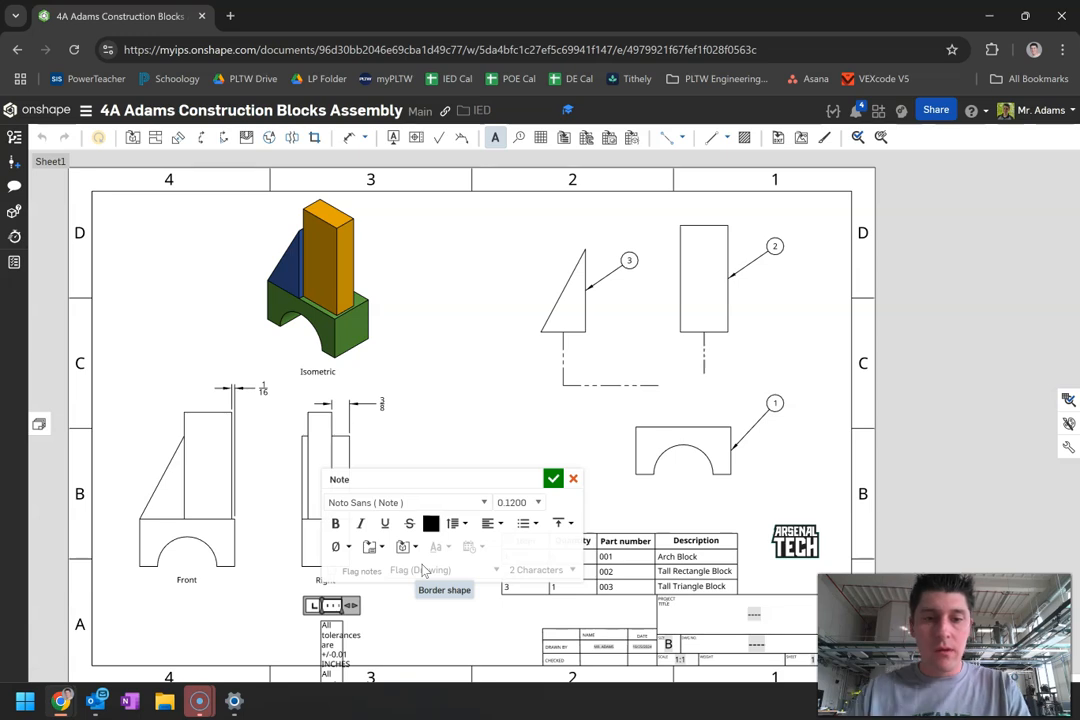
pyautogui.click(553, 479)
# Widen the tolerance and wood glue note so each sentence fits on one line, and place it beside the title block.
pyautogui.doubleClick(358, 645)
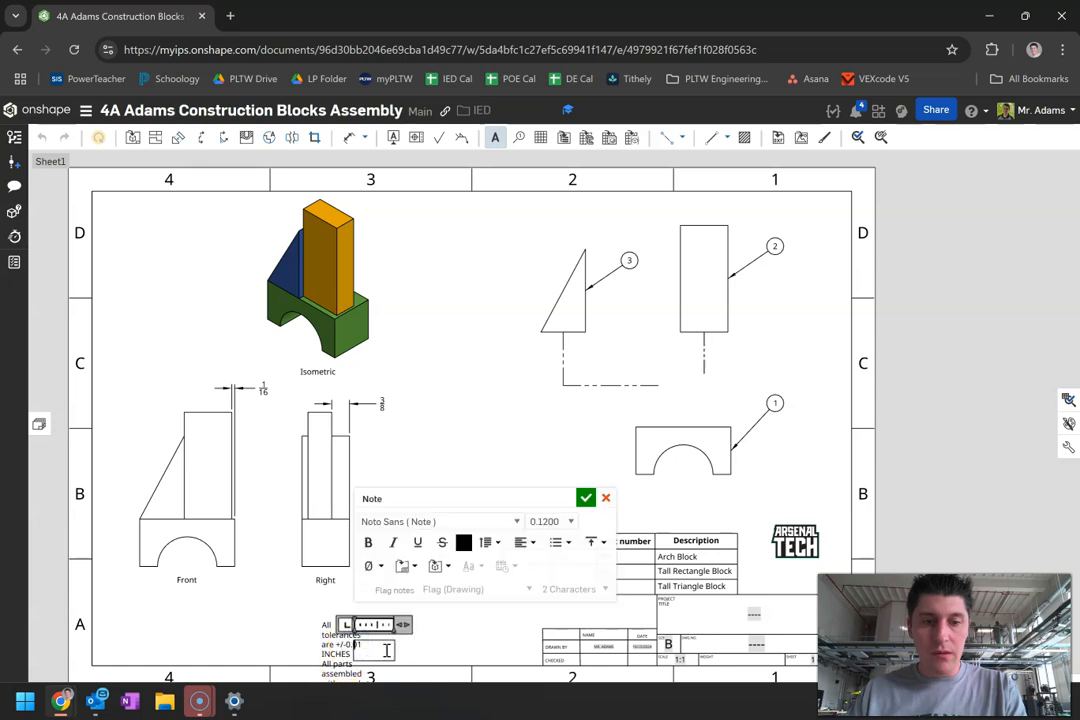
pyautogui.click(410, 622)
pyautogui.click(361, 656)
pyautogui.moveTo(362, 660); pyautogui.dragTo(511, 645)
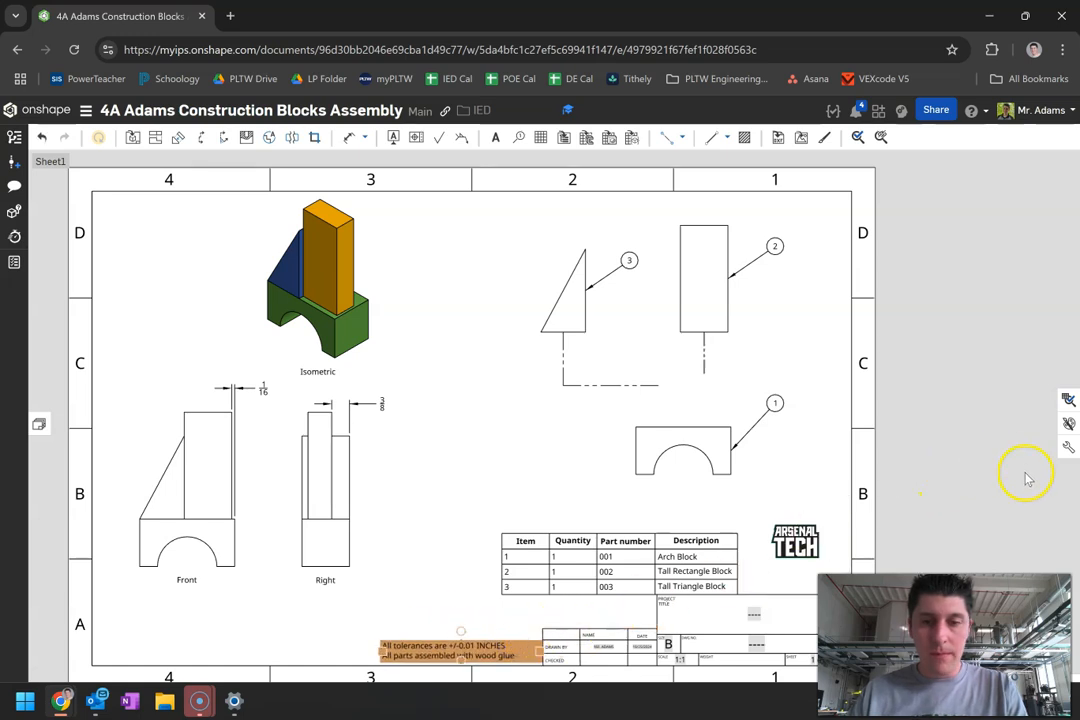
pyautogui.click(993, 491)
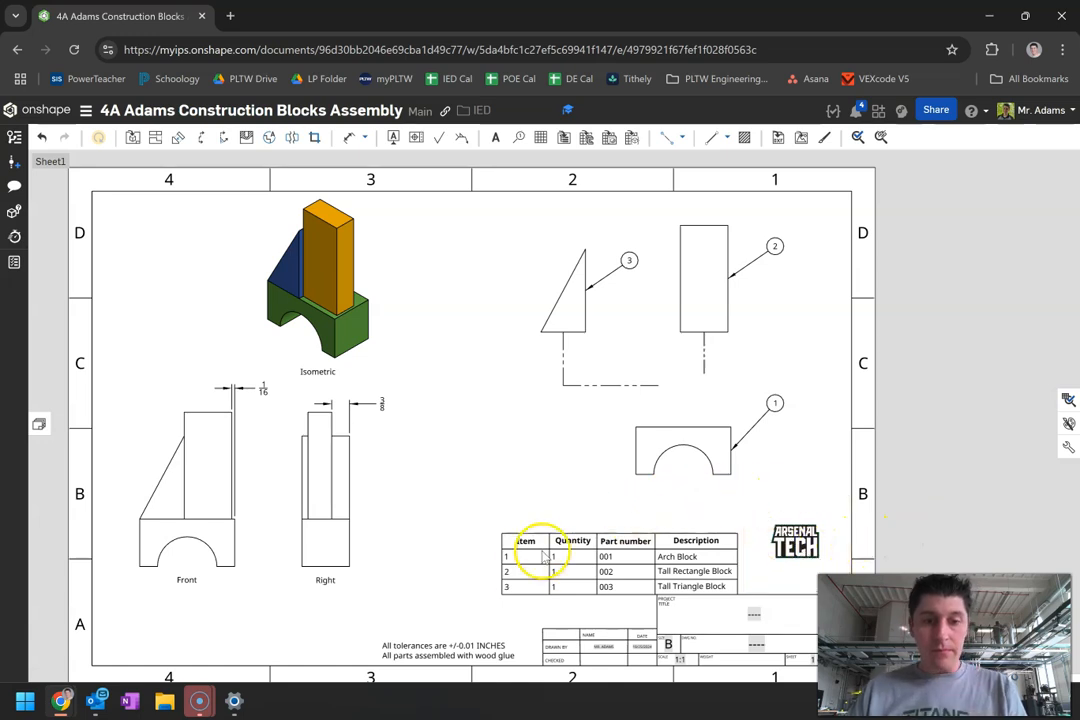
# Check the title block requirements in the assignment and enter "Construction Blocks Assembly" as the drawing's project title.
pyautogui.hotkey('alt', 'Tab')
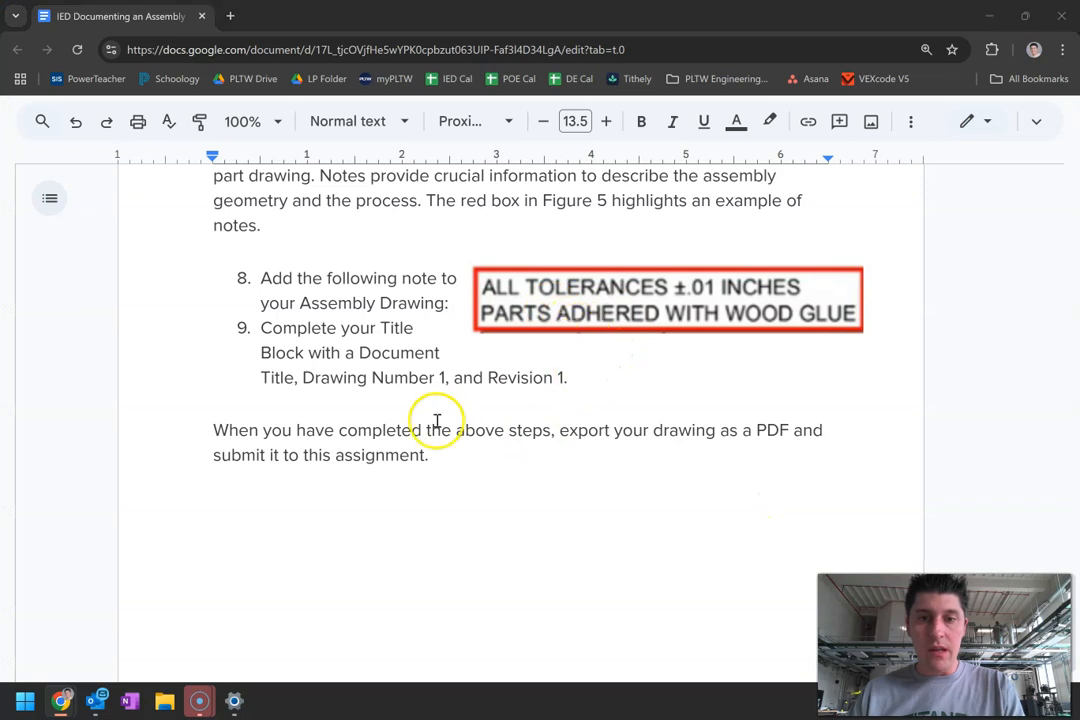
pyautogui.hotkey('alt', 'Tab')
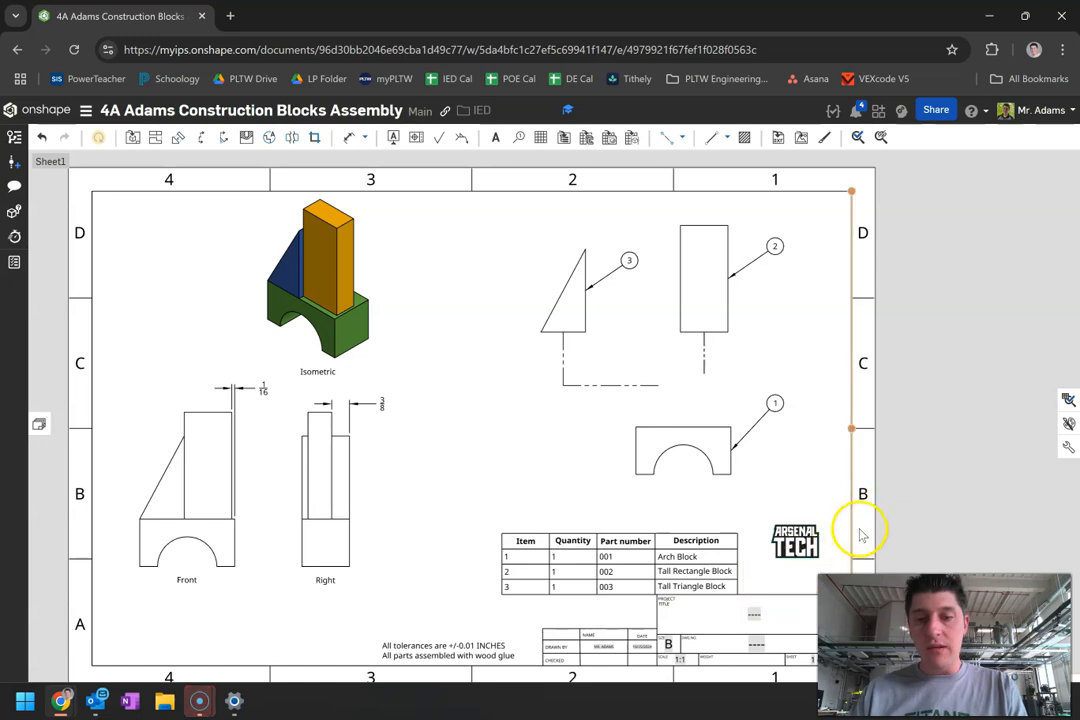
pyautogui.scroll(4, 747, 328)
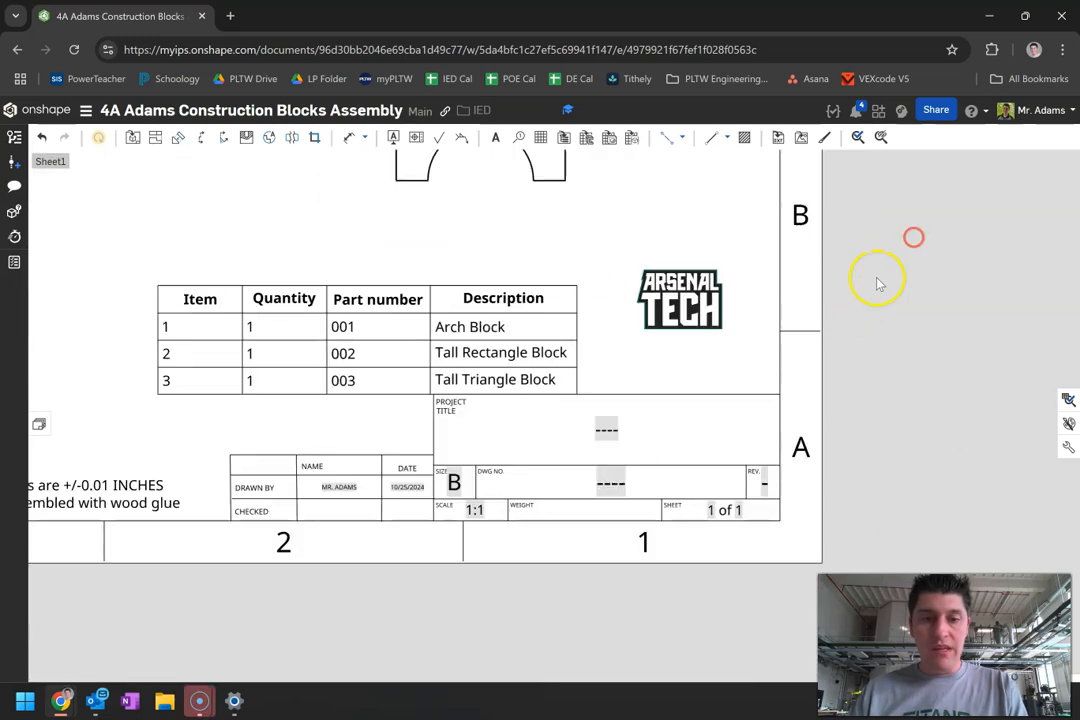
pyautogui.moveTo(921, 367); pyautogui.dragTo(986, 347, button='middle')
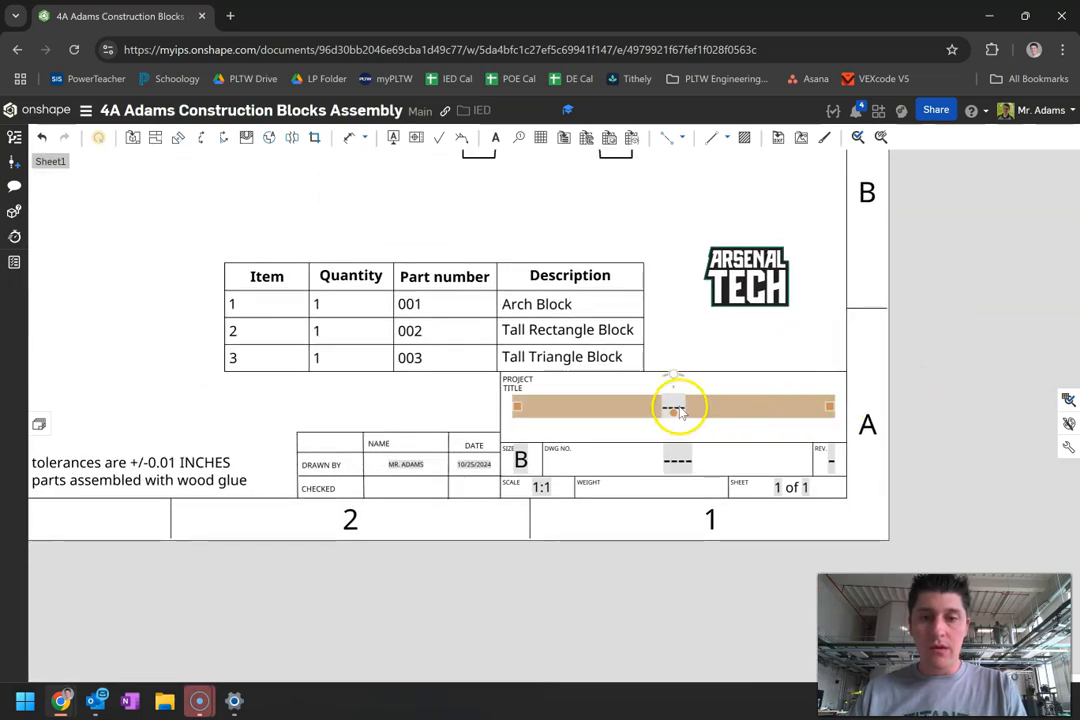
pyautogui.doubleClick(677, 408)
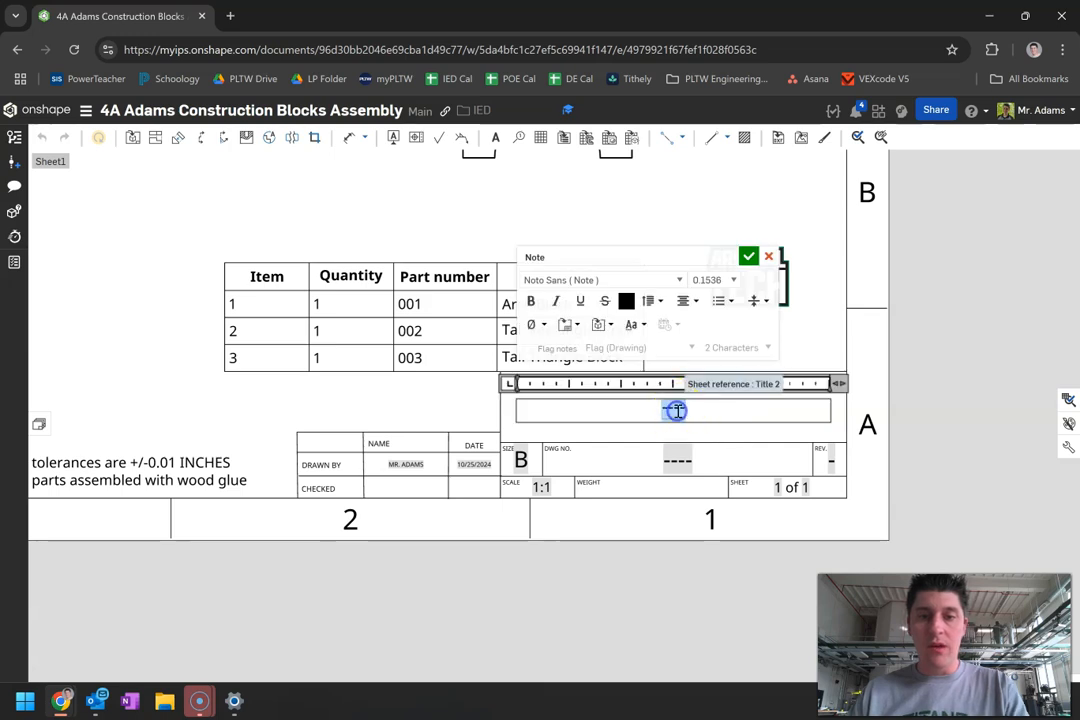
pyautogui.write('G')
pyautogui.write('onstruction Blocks Assemb')
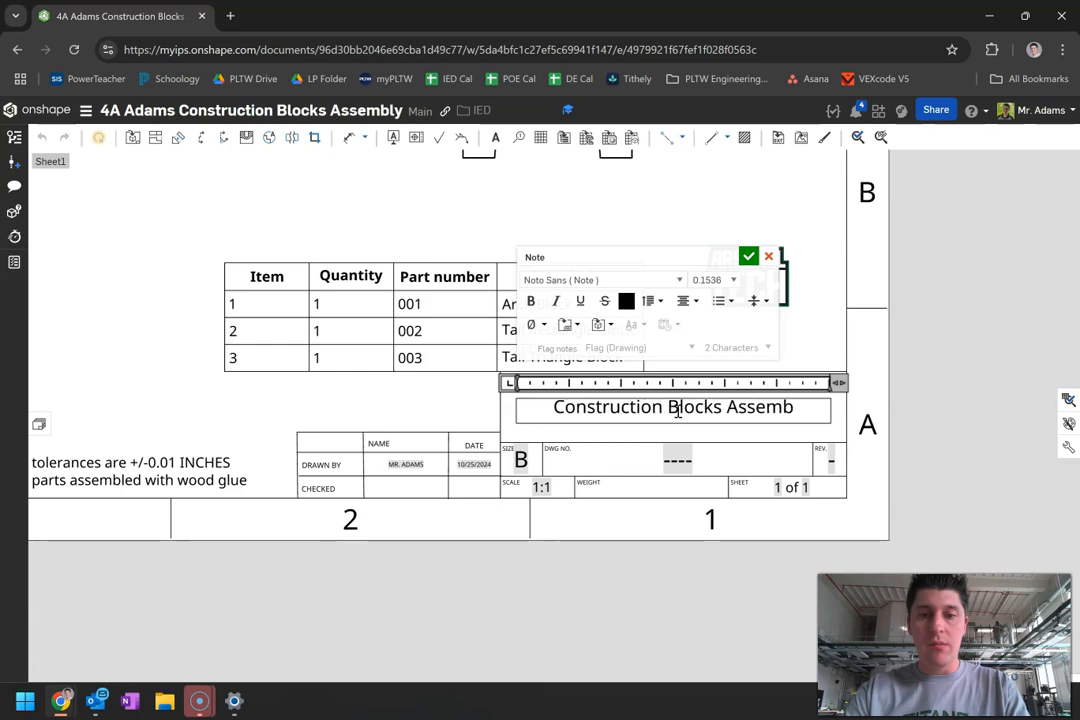
pyautogui.write('ly')
# Set the title block's drawing number to 1 and replace the placeholder in its revision field.
pyautogui.doubleClick(685, 462)
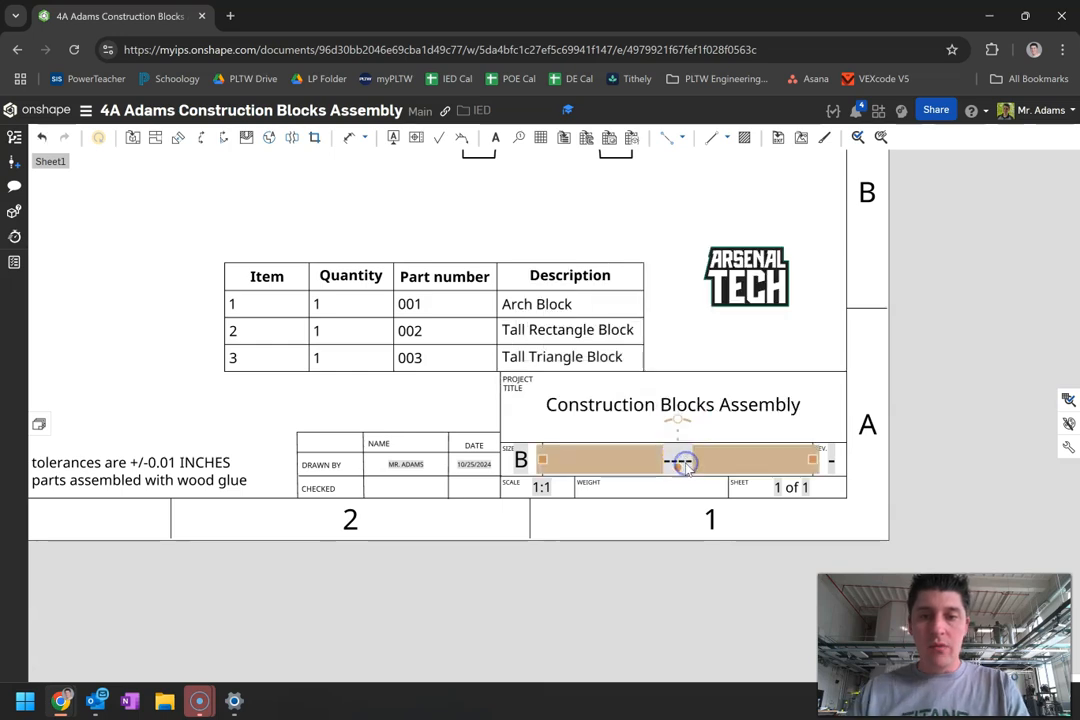
pyautogui.write('1')
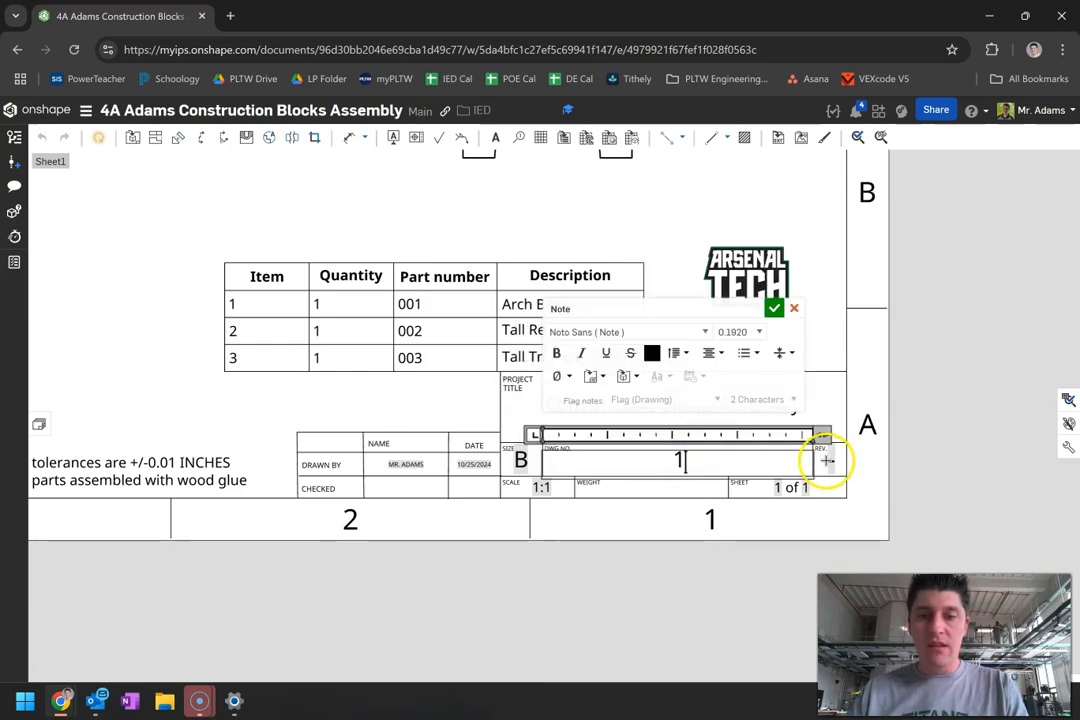
pyautogui.doubleClick(832, 459)
pyautogui.click(829, 467)
pyautogui.press('BackSpace')
pyautogui.click(1047, 309)
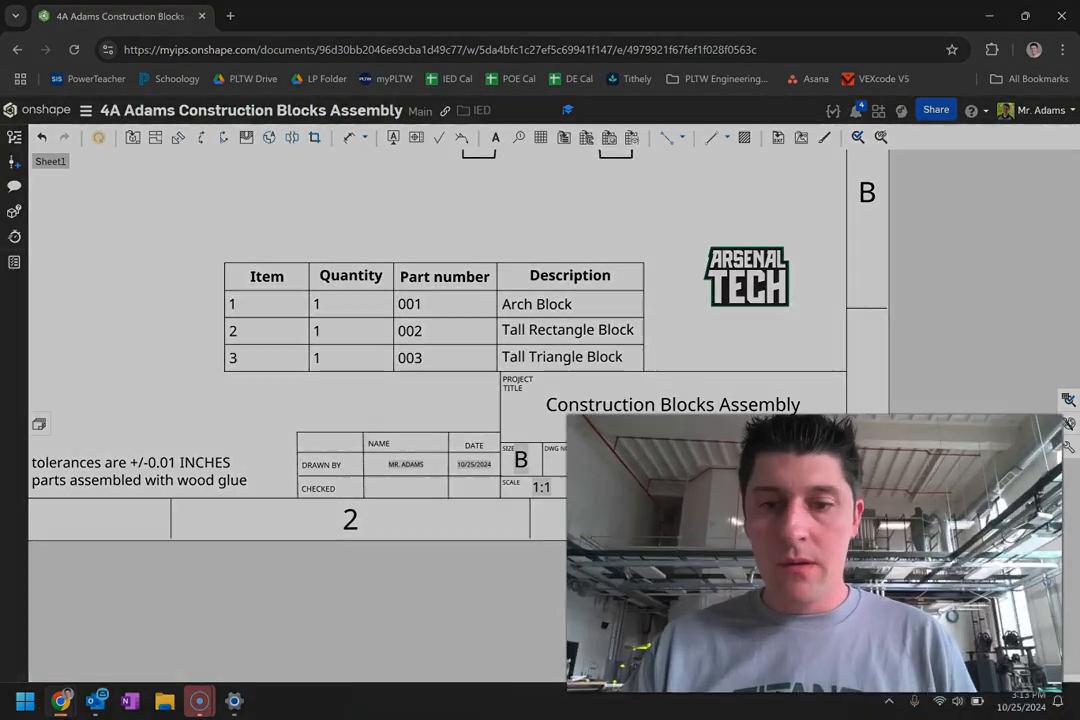